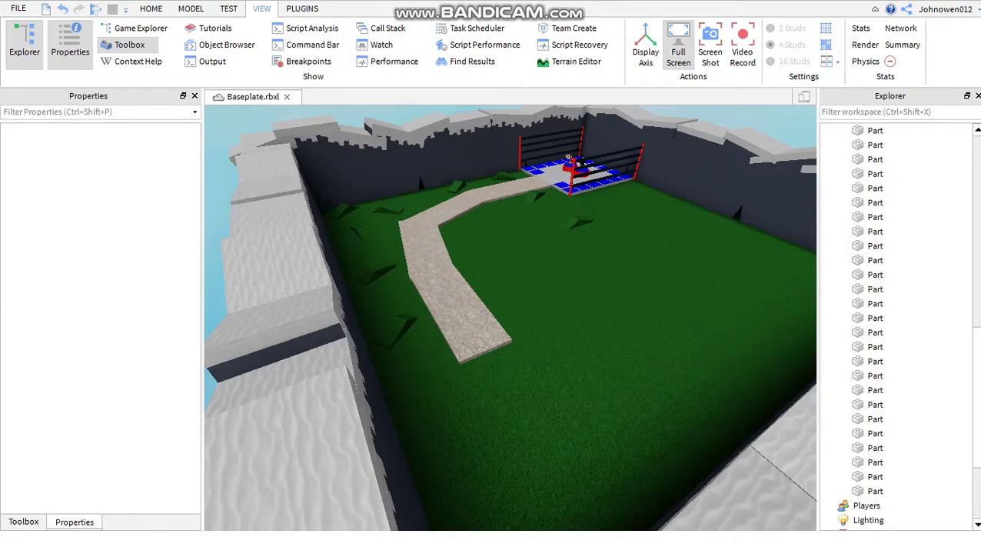
- Start a play test and walk the character around the two statue pedestals on the blue-tiled platform
{"action": "left_click", "coordinate": [150, 8]}
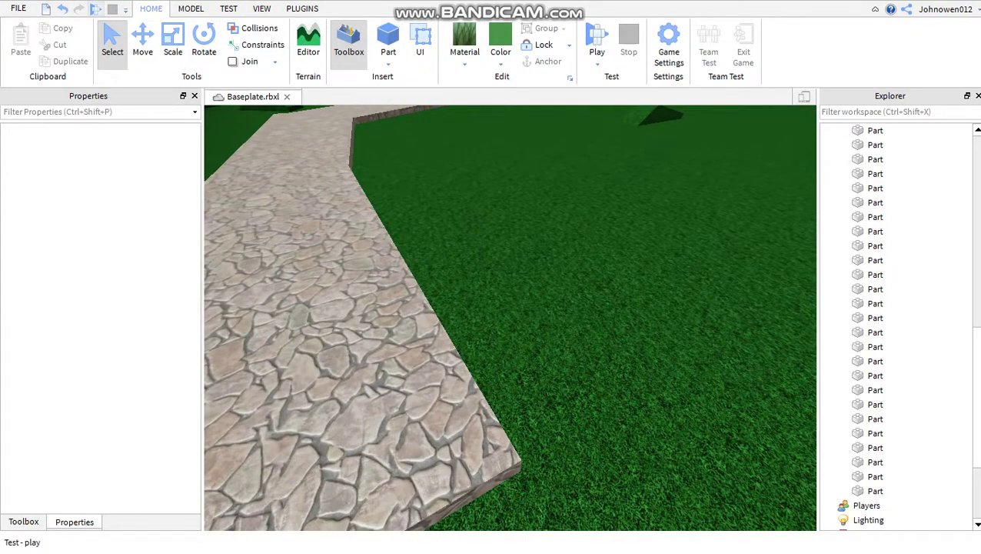
{"action": "left_click", "coordinate": [597, 43]}
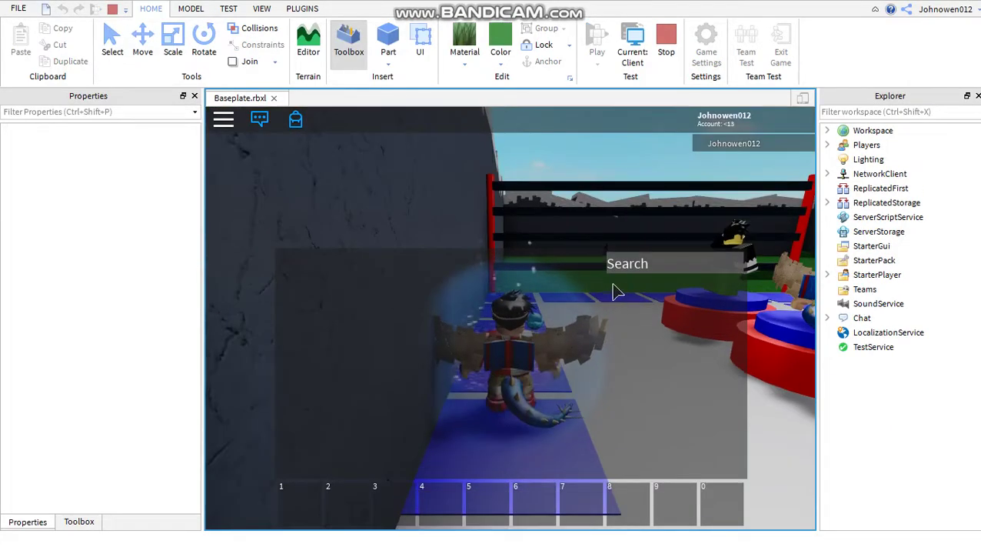
{"action": "key", "text": "shift"}
{"action": "key", "text": "w"}
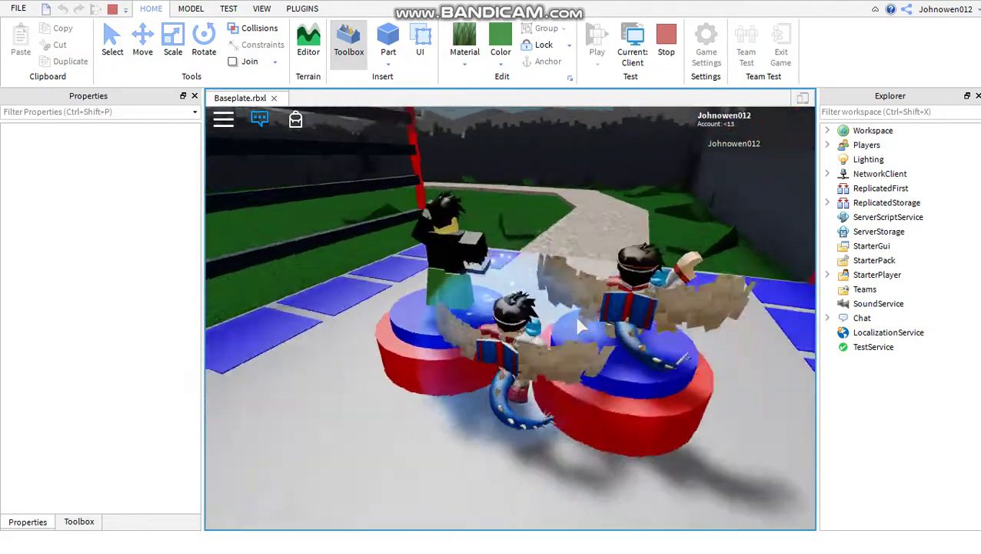
{"action": "key", "text": "w"}
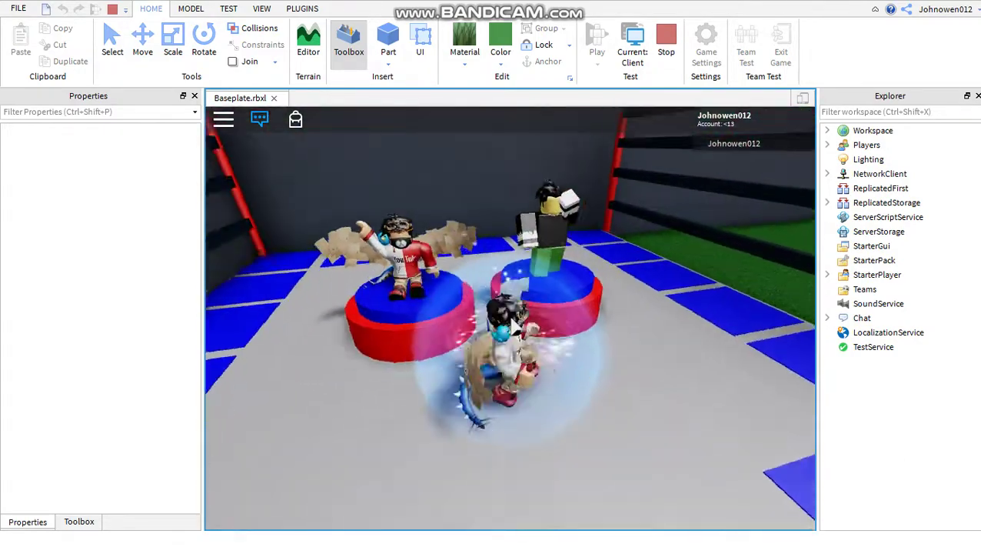
{"action": "key", "text": "w"}
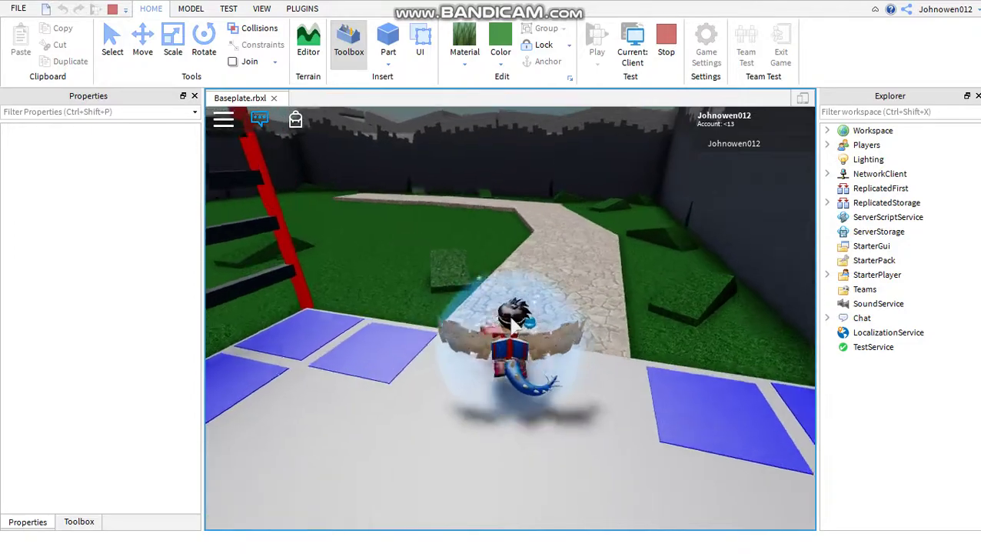
- Walk the character off the platform along the stone path and survey the whole walled map from above
{"action": "key", "text": "shift"}
{"action": "key", "text": "w"}
{"action": "right_click_drag", "start_coordinate": [513, 326], "coordinate": [499, 346]}
{"action": "key", "text": "w"}
{"action": "key", "text": "w"}
{"action": "key", "text": "w"}
{"action": "scroll", "coordinate": [567, 351], "scroll_direction": "down", "scroll_amount": 5}
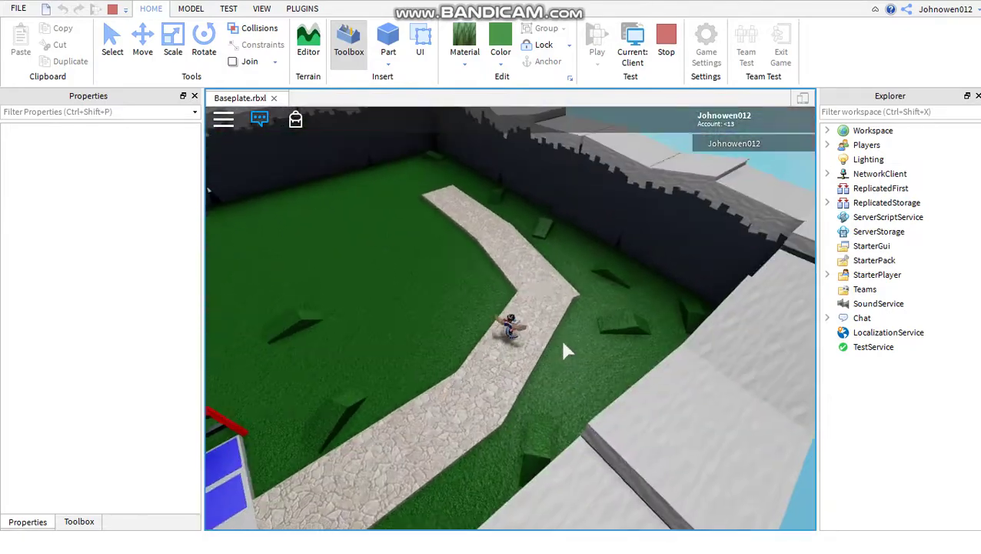
{"action": "scroll", "coordinate": [565, 350], "scroll_direction": "down", "scroll_amount": 5}
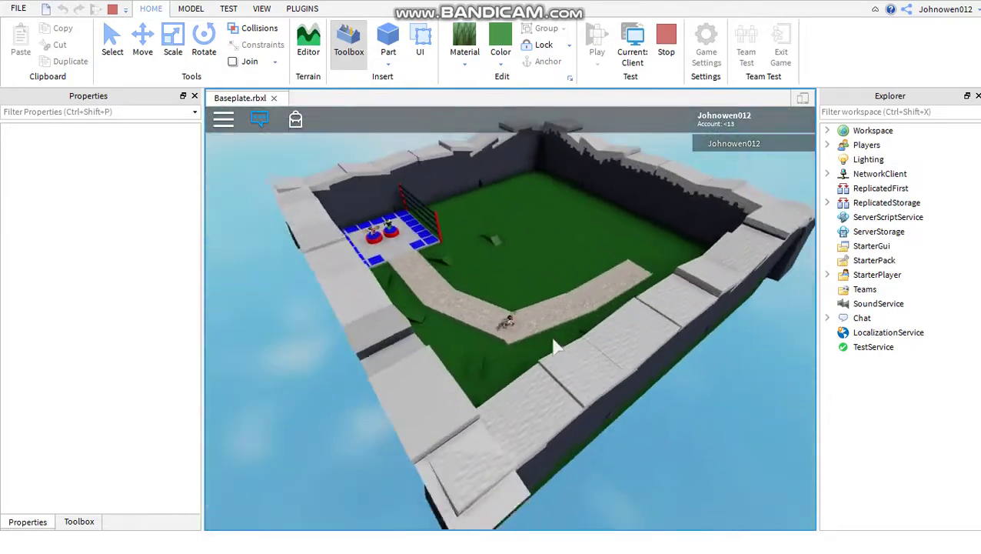
{"action": "scroll", "coordinate": [499, 346], "scroll_direction": "up", "scroll_amount": 6}
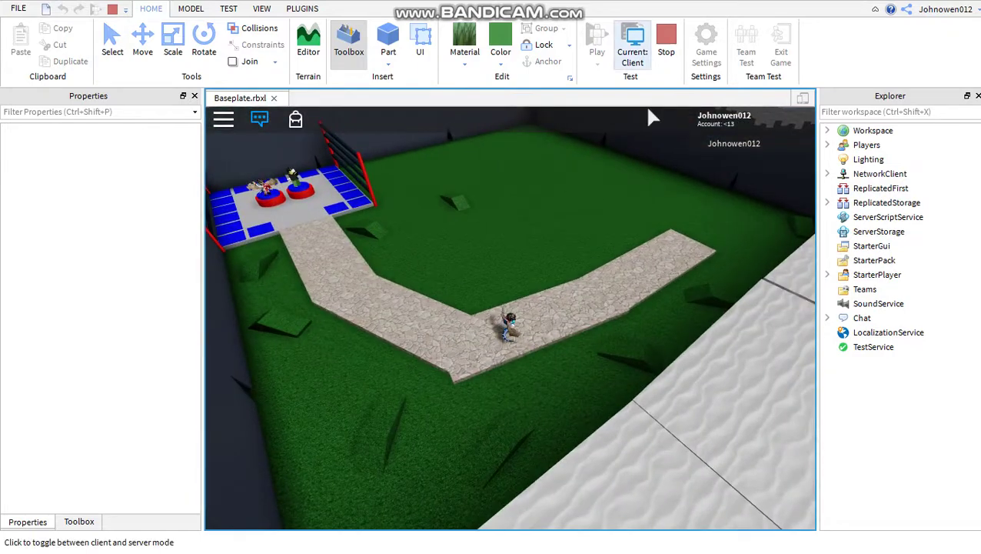
- Switch the running test to the server view and group the two grass blocks beside the path into a model
{"action": "left_click", "coordinate": [632, 54]}
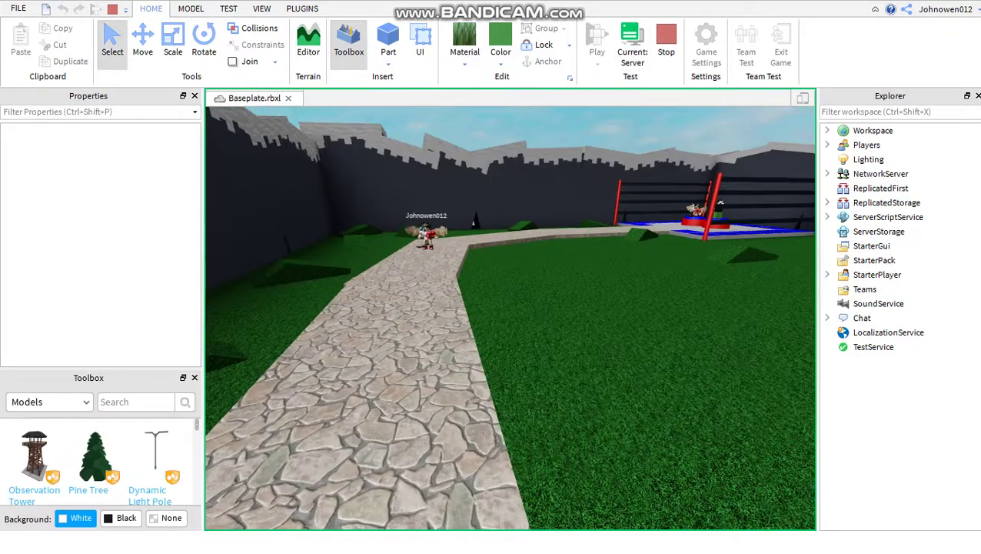
{"action": "left_click", "coordinate": [742, 253], "text": "ctrl"}
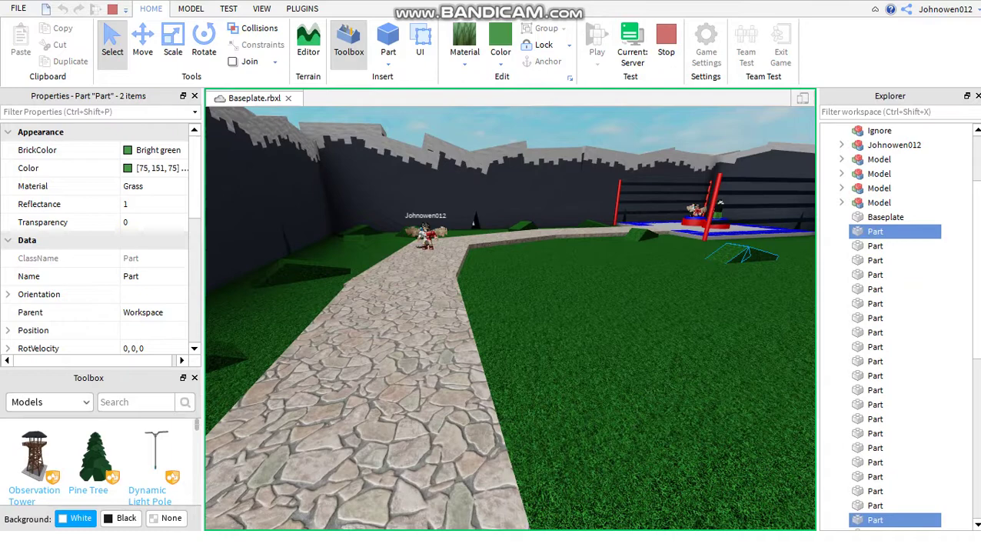
{"action": "left_click", "coordinate": [893, 245]}
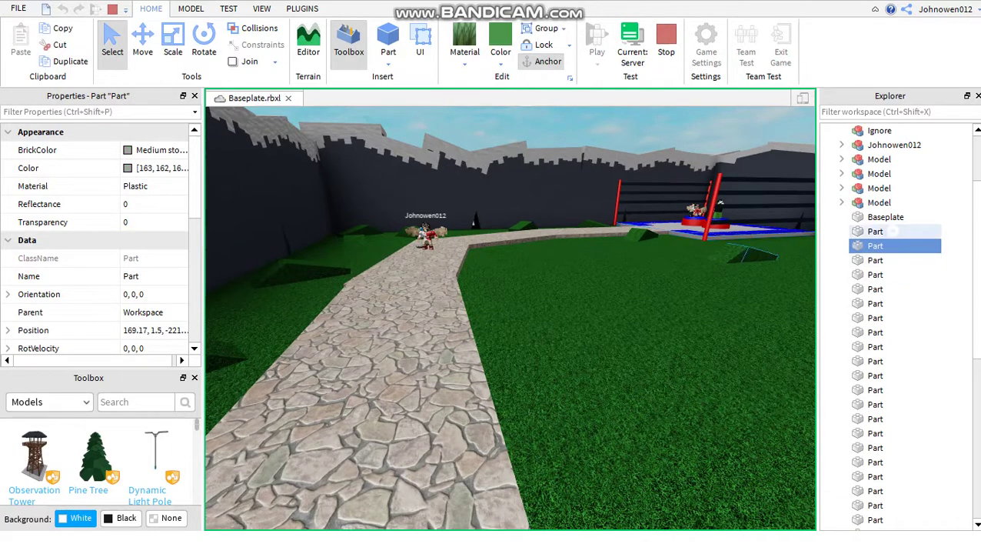
{"action": "left_click", "coordinate": [893, 231]}
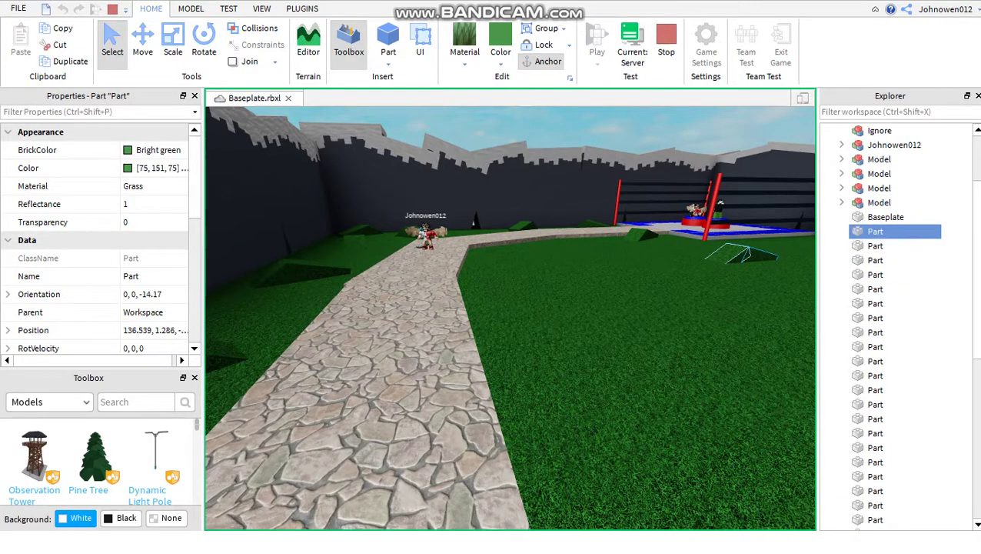
{"action": "key", "text": "f"}
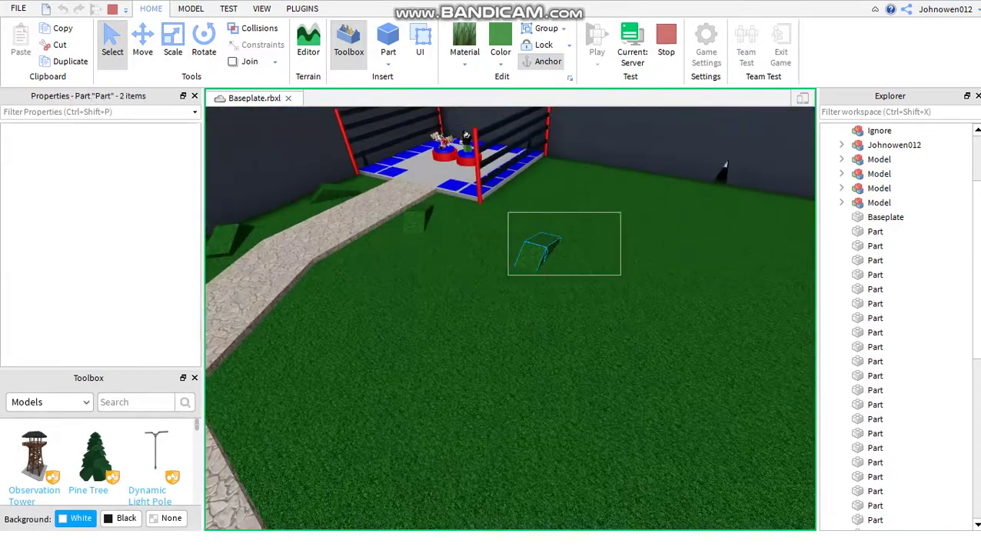
{"action": "key", "text": "ctrl+g"}
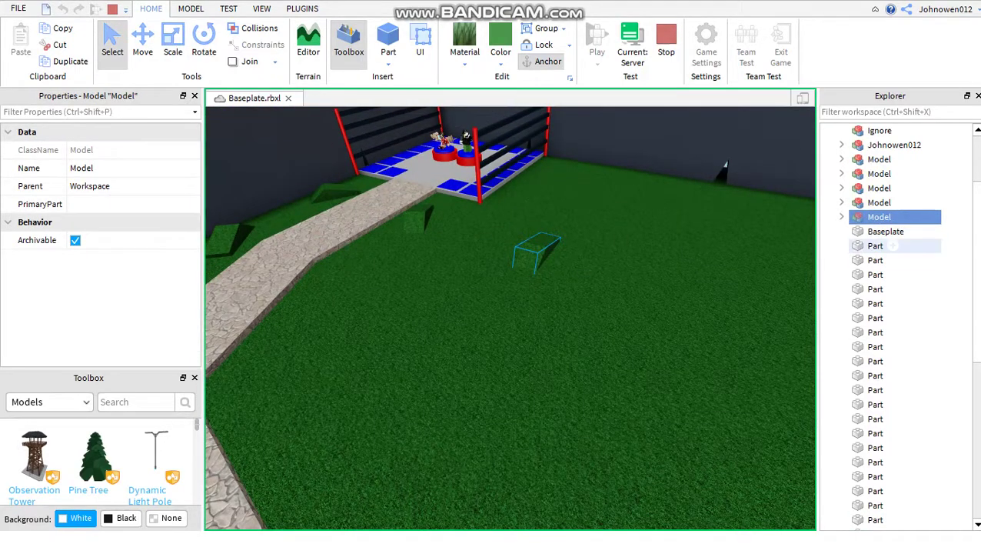
- Rename the new model of two grass blocks to Bush
{"action": "left_click", "coordinate": [877, 260]}
{"action": "left_click", "coordinate": [886, 231]}
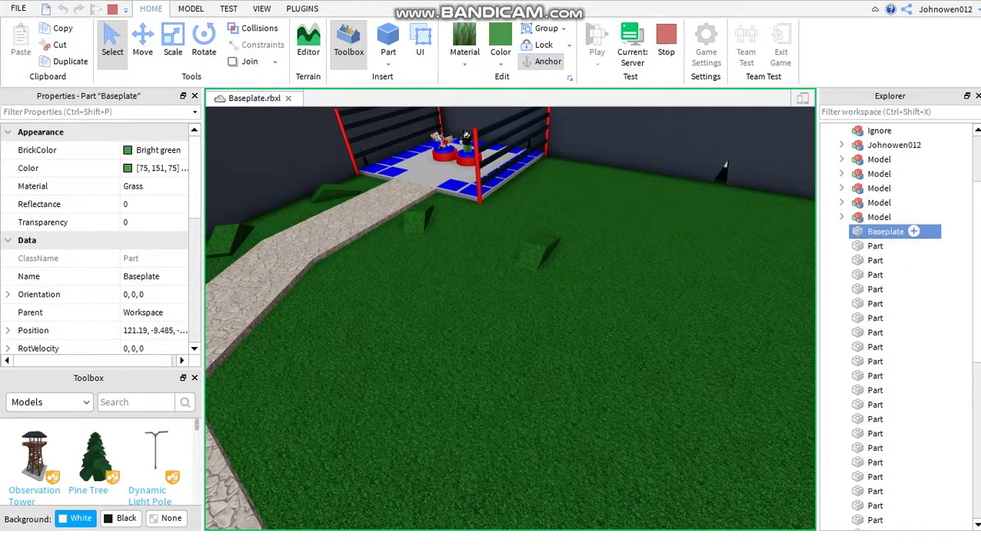
{"action": "left_click", "coordinate": [879, 217]}
{"action": "right_click", "coordinate": [879, 217]}
{"action": "left_click", "coordinate": [843, 85]}
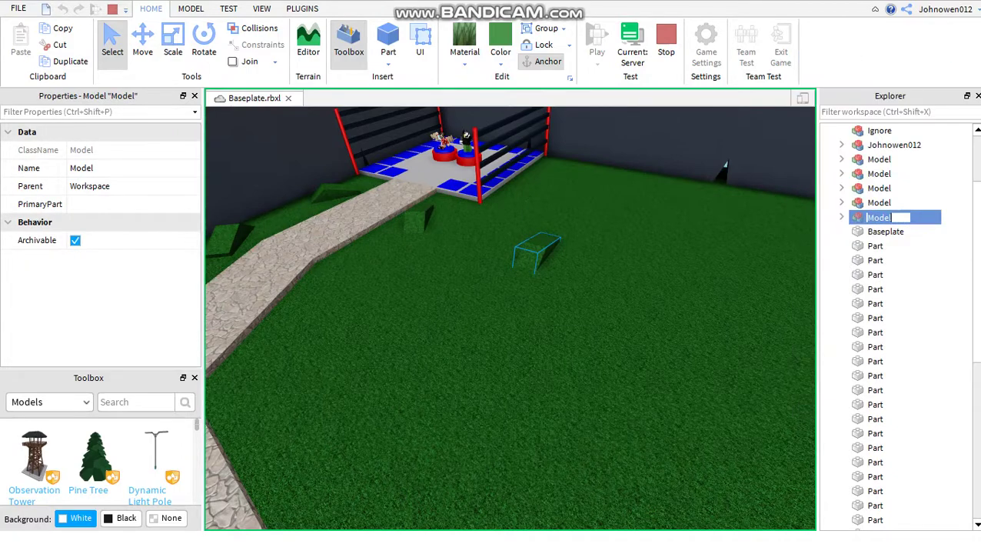
{"action": "type", "text": "Bush"}
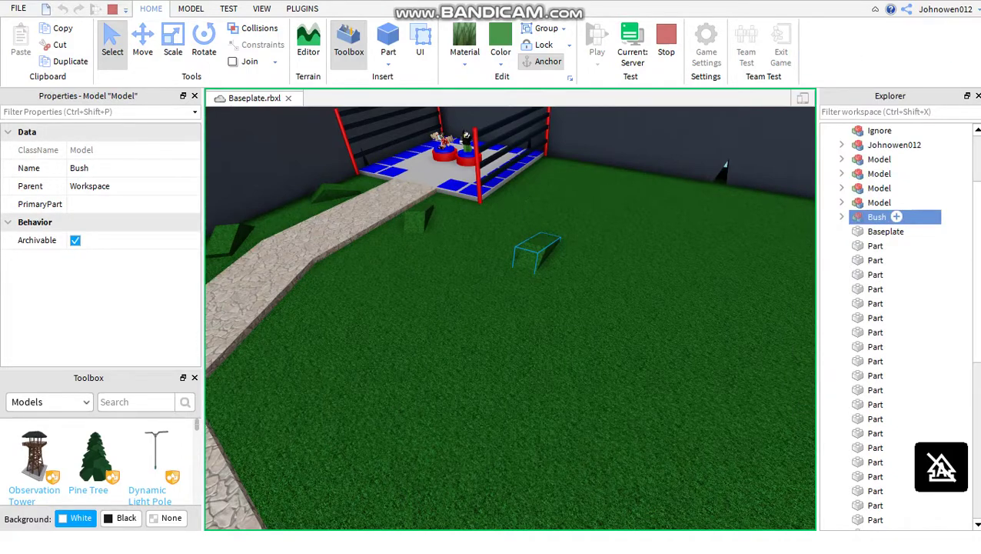
- Group all loose grass and path parts, except the first grey plastic part, into one model
{"action": "left_click", "coordinate": [877, 246]}
{"action": "left_click", "coordinate": [876, 275]}
{"action": "left_click", "coordinate": [877, 260]}
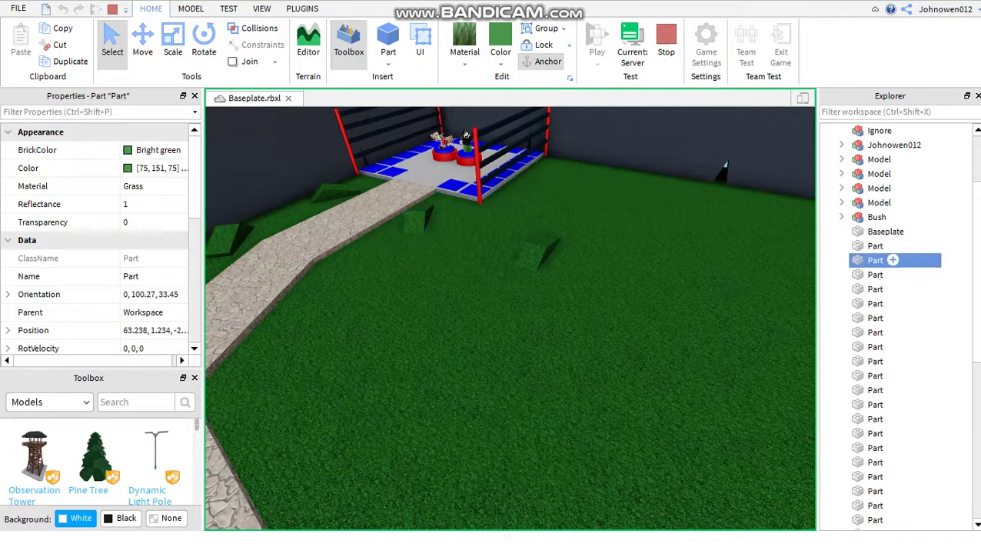
{"action": "key", "text": "f"}
{"action": "scroll", "coordinate": [510, 315], "scroll_direction": "down", "scroll_amount": 5}
{"action": "right_click_drag", "start_coordinate": [510, 315], "coordinate": [584, 292]}
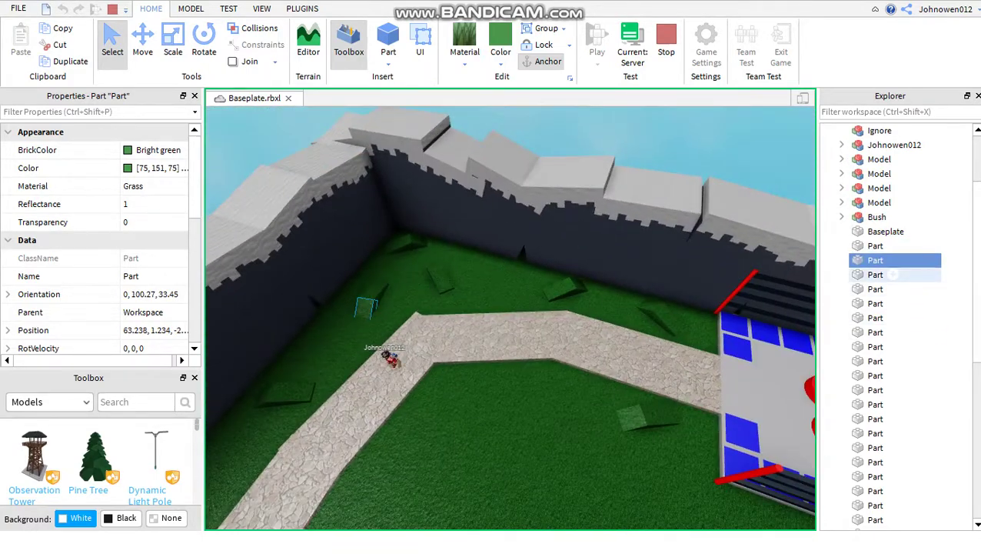
{"action": "left_click", "coordinate": [892, 274], "text": "ctrl"}
{"action": "left_click_drag", "start_coordinate": [892, 274], "coordinate": [892, 346]}
{"action": "right_click_drag", "start_coordinate": [508, 323], "coordinate": [585, 323]}
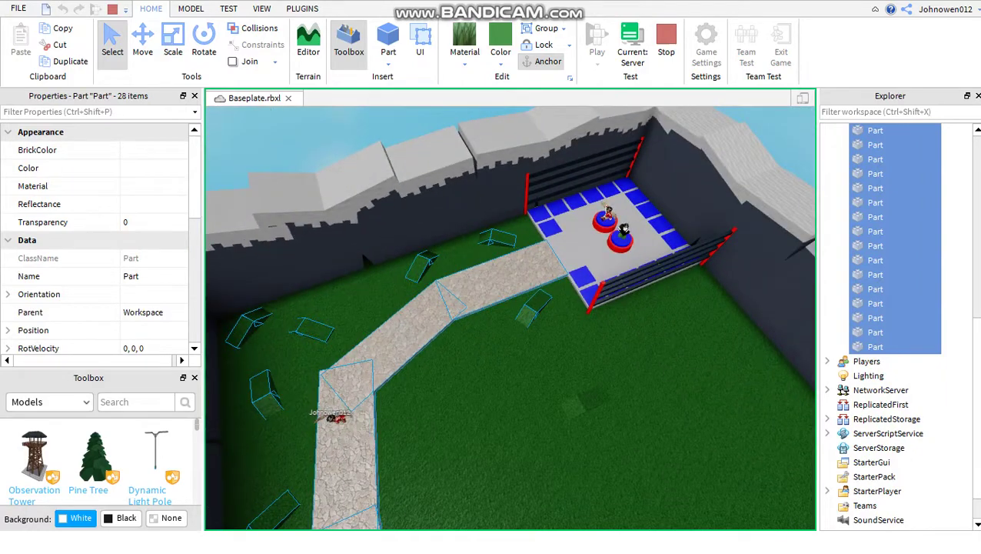
{"action": "key", "text": "ctrl+g"}
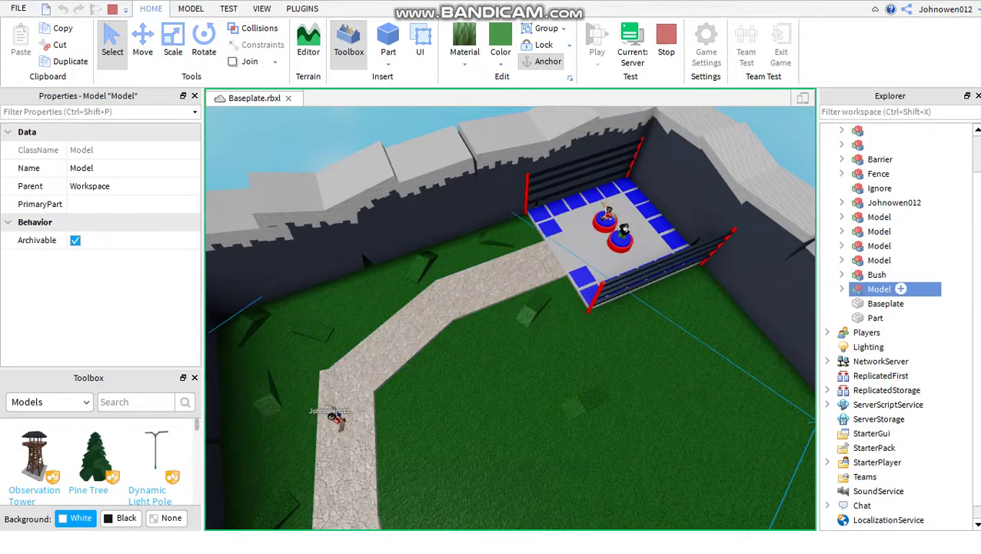
- Rename the large model of grass and path parts to Bush
{"action": "left_click", "coordinate": [876, 274]}
{"action": "left_click", "coordinate": [879, 289]}
{"action": "right_click", "coordinate": [879, 289]}
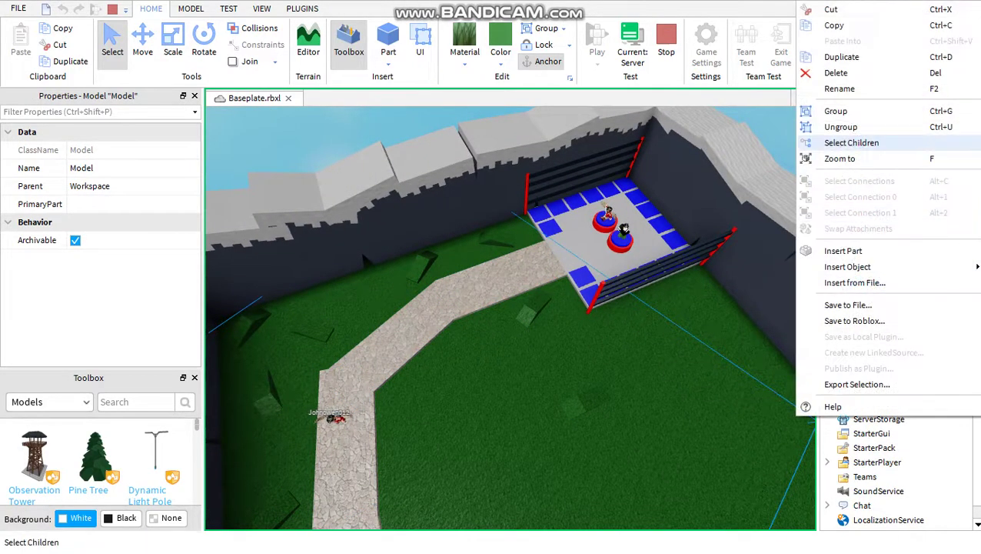
{"action": "left_click", "coordinate": [838, 87]}
{"action": "type", "text": "Bush"}
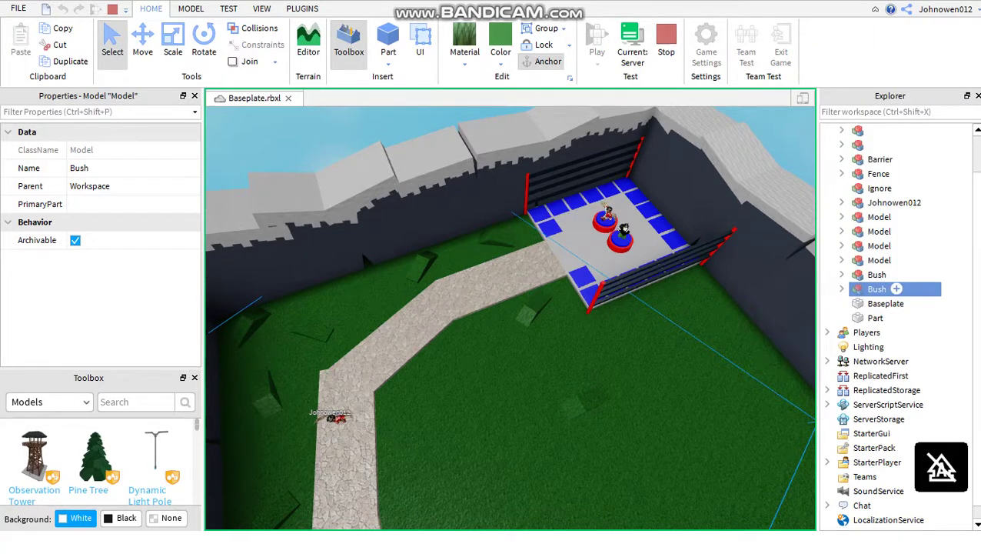
- Ungroup the smaller Bush model and move its two parts into the large Bush model
{"action": "left_click", "coordinate": [877, 274]}
{"action": "key", "text": "ctrl+u"}
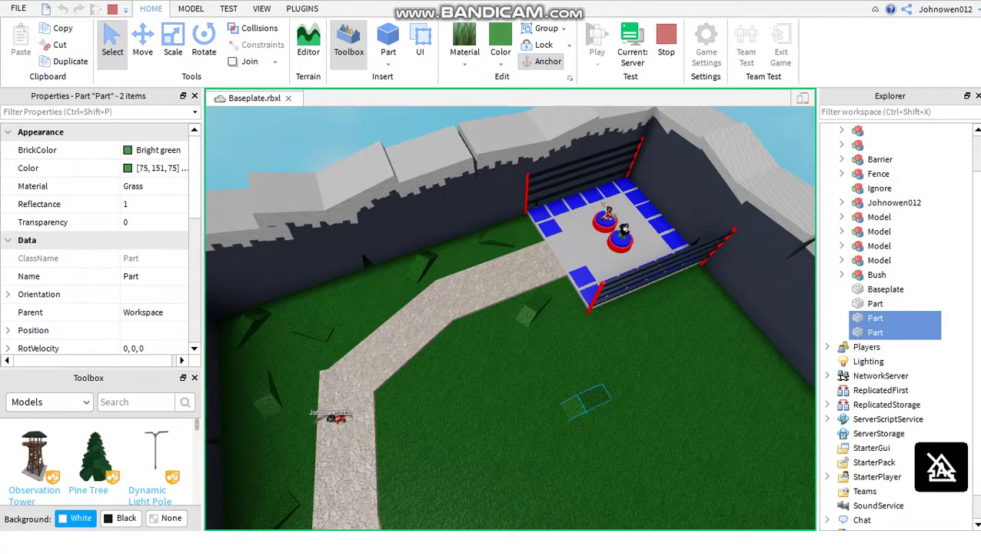
{"action": "left_click_drag", "start_coordinate": [890, 331], "coordinate": [892, 275]}
{"action": "left_click", "coordinate": [877, 274]}
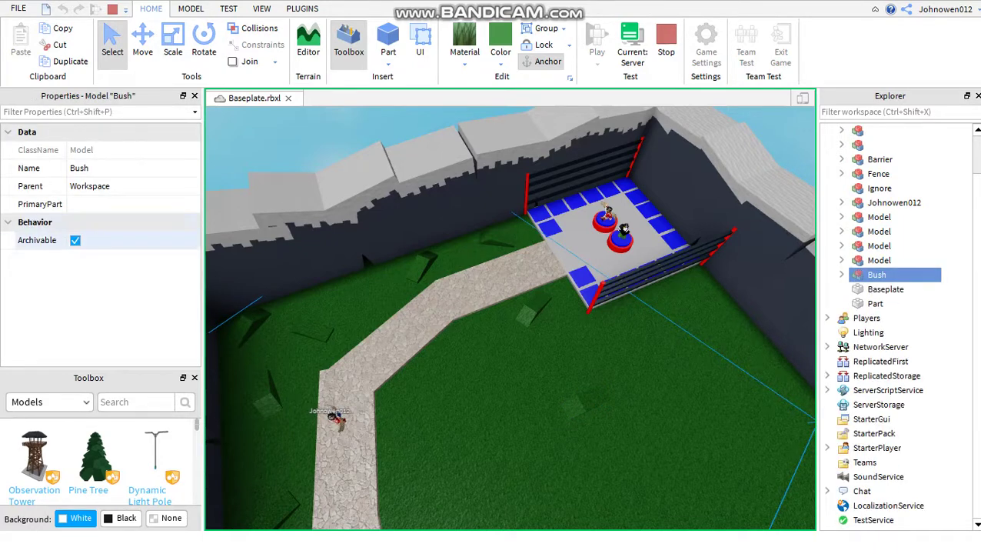
- Examine the appearance, data, behavior and part properties of the first part in the Bush model
{"action": "left_click", "coordinate": [890, 288]}
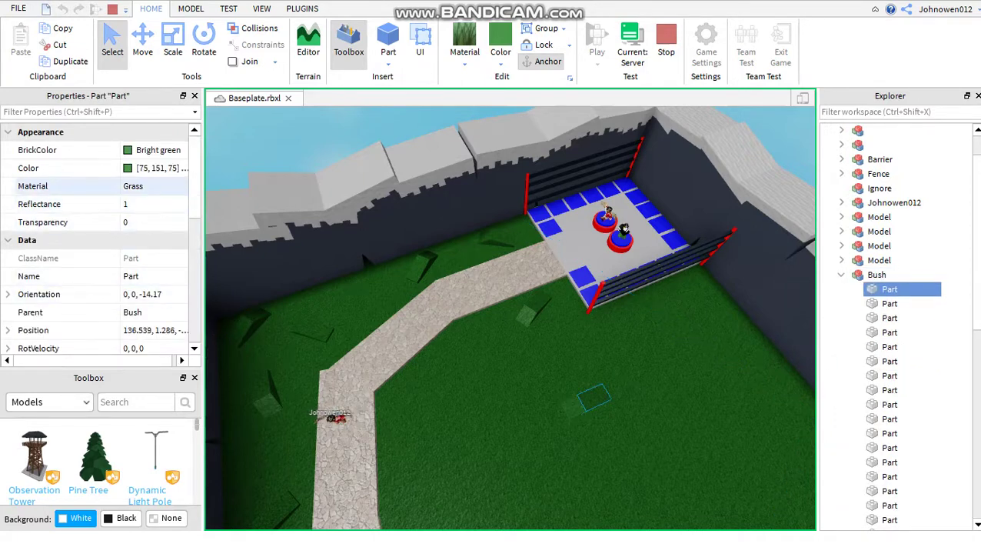
{"action": "scroll", "coordinate": [92, 185], "scroll_direction": "down", "scroll_amount": 3}
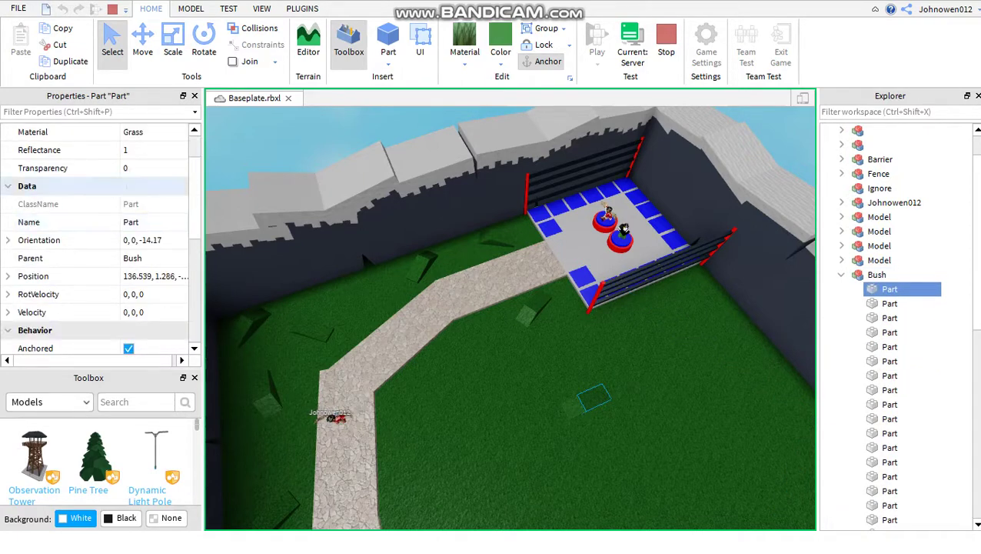
{"action": "left_click", "coordinate": [143, 168]}
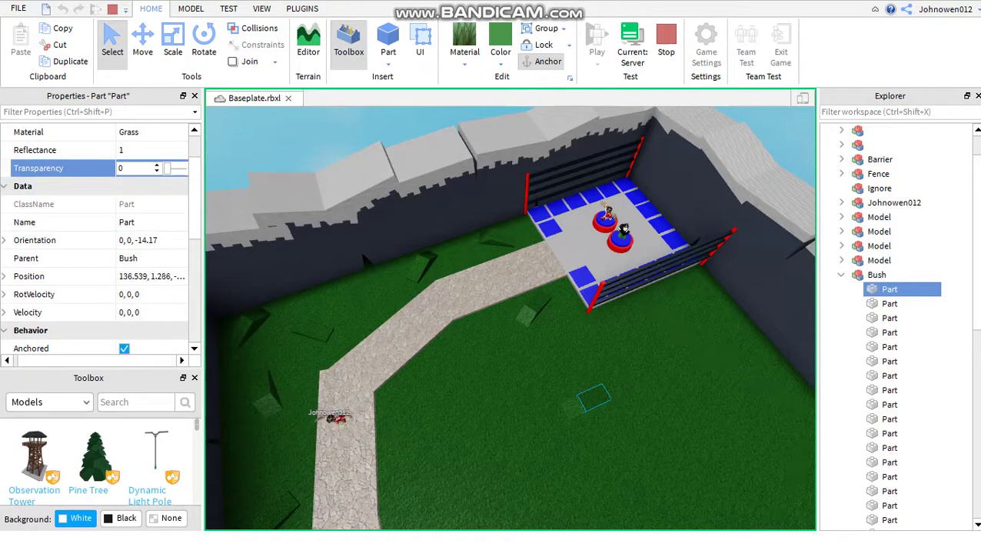
{"action": "key", "text": "Escape"}
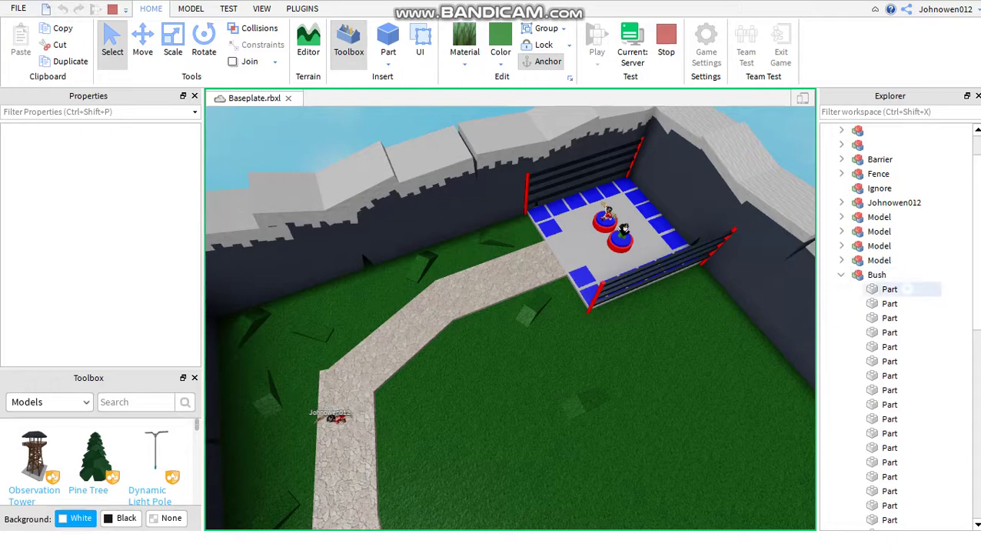
{"action": "left_click", "coordinate": [892, 288]}
{"action": "scroll", "coordinate": [92, 254], "scroll_direction": "down", "scroll_amount": 2}
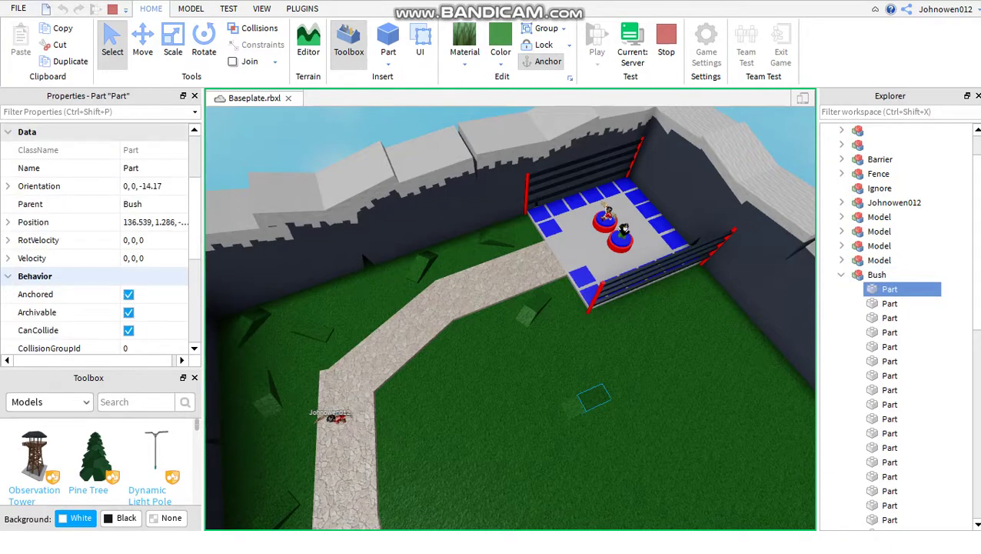
{"action": "scroll", "coordinate": [96, 239], "scroll_direction": "down", "scroll_amount": 5}
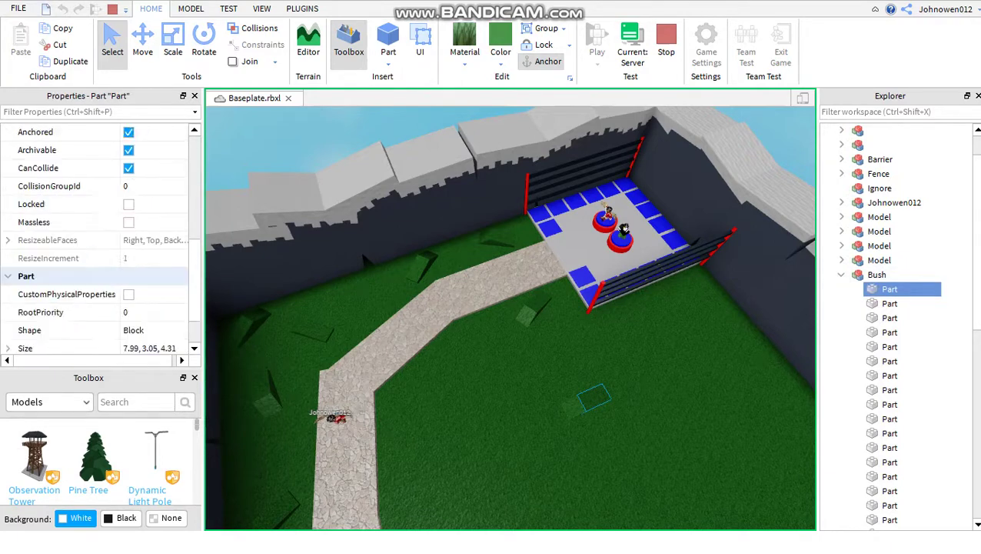
{"action": "scroll", "coordinate": [96, 238], "scroll_direction": "down", "scroll_amount": 2}
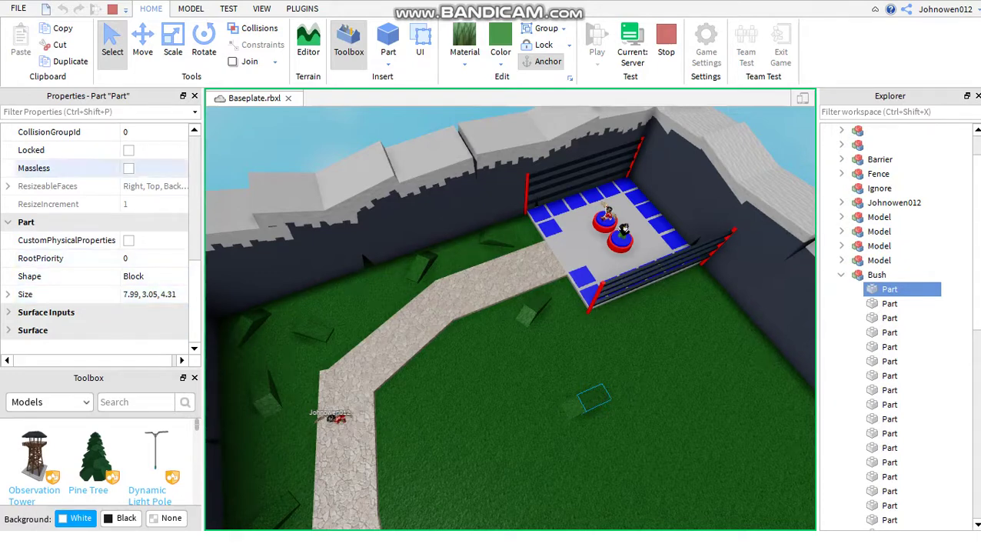
- Try locking the first part in the Bush model, unlock it again, and collapse the model
{"action": "left_click", "coordinate": [46, 150]}
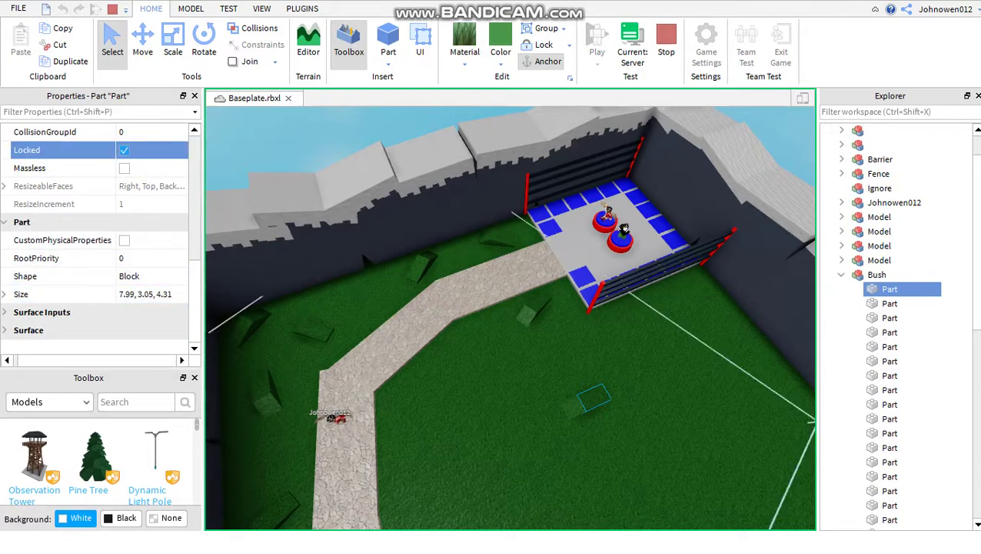
{"action": "left_click", "coordinate": [124, 150]}
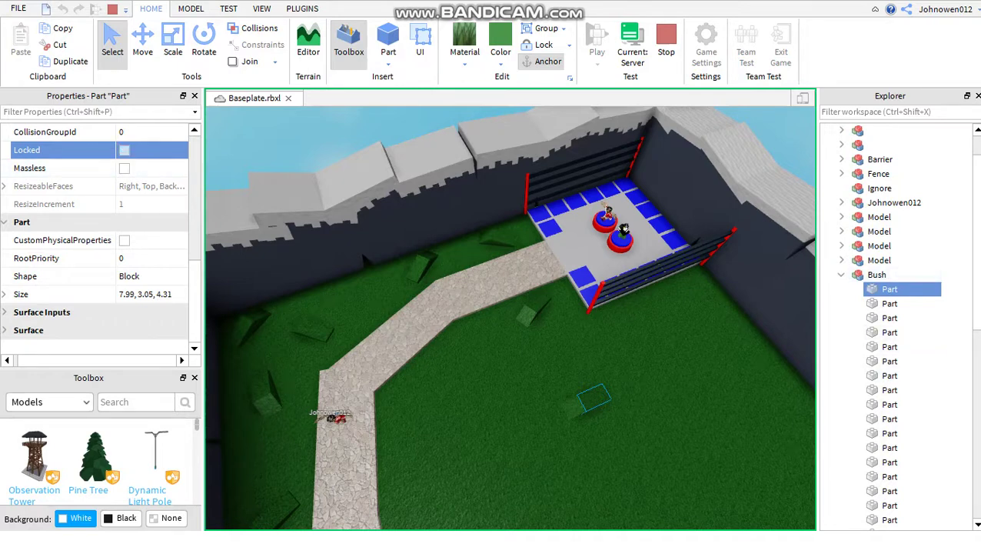
{"action": "left_click", "coordinate": [842, 274]}
{"action": "left_click", "coordinate": [876, 275]}
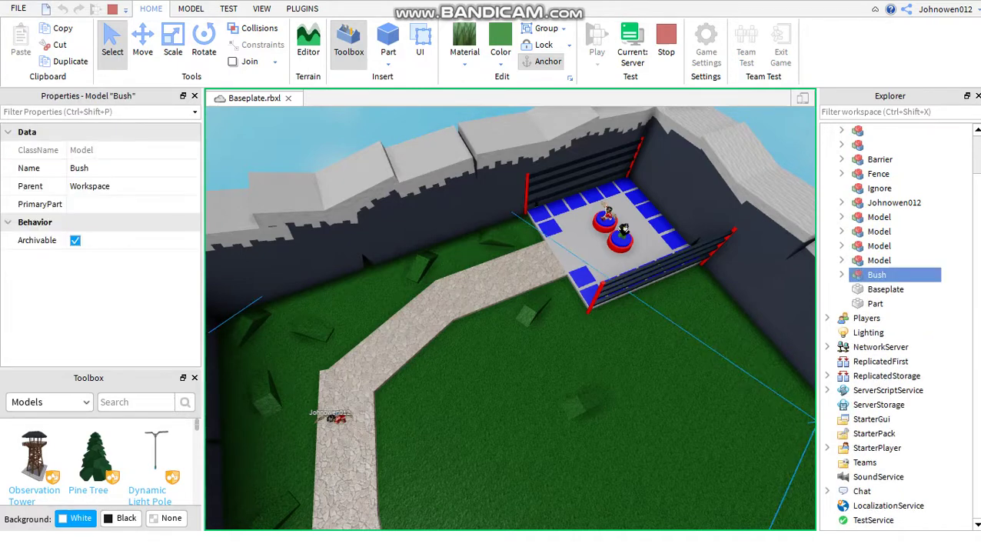
- Stop the running play test and return to editing the map
{"action": "left_click", "coordinate": [544, 45]}
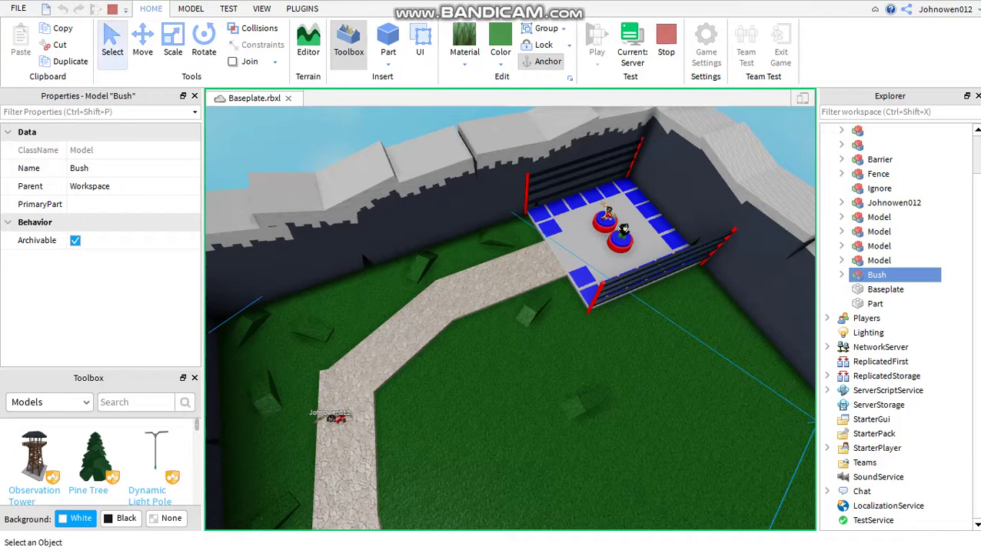
{"action": "left_click", "coordinate": [632, 51]}
{"action": "left_click", "coordinate": [666, 46]}
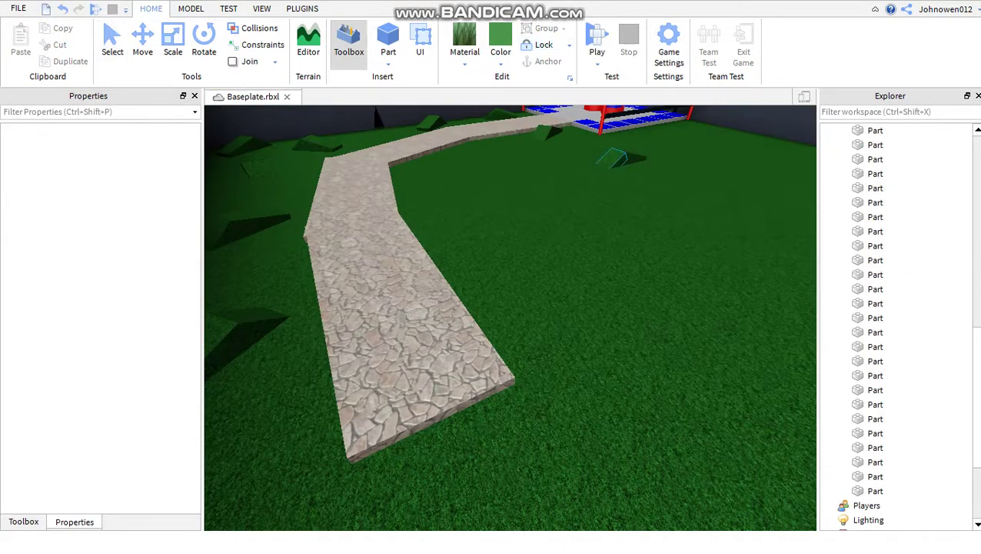
- Collapse the SpawnLocation model and check the loose Workspace parts one by one to tell path pieces from grass pieces
{"action": "scroll", "coordinate": [909, 217], "scroll_direction": "up", "scroll_amount": 10}
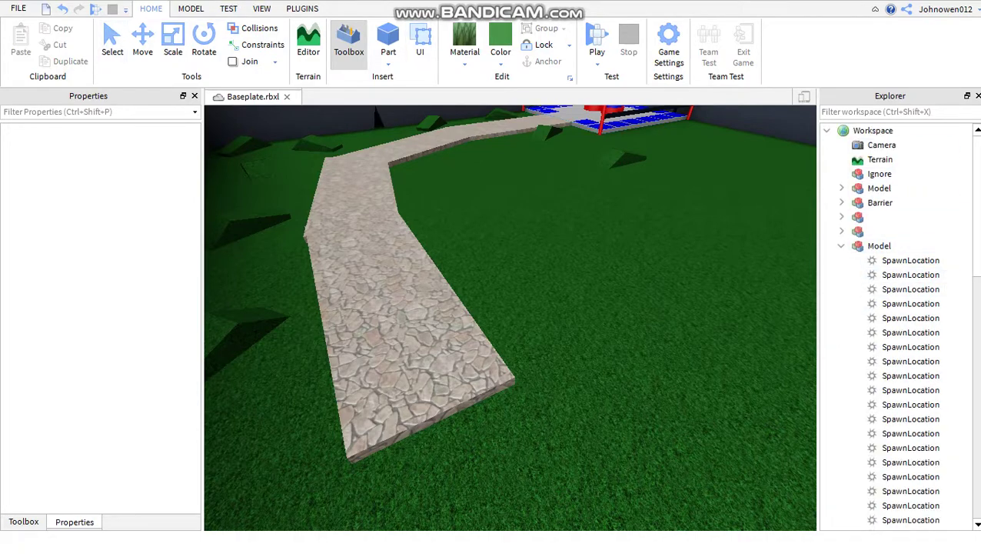
{"action": "left_click", "coordinate": [842, 245]}
{"action": "scroll", "coordinate": [892, 269], "scroll_direction": "down", "scroll_amount": 3}
{"action": "left_click", "coordinate": [877, 203]}
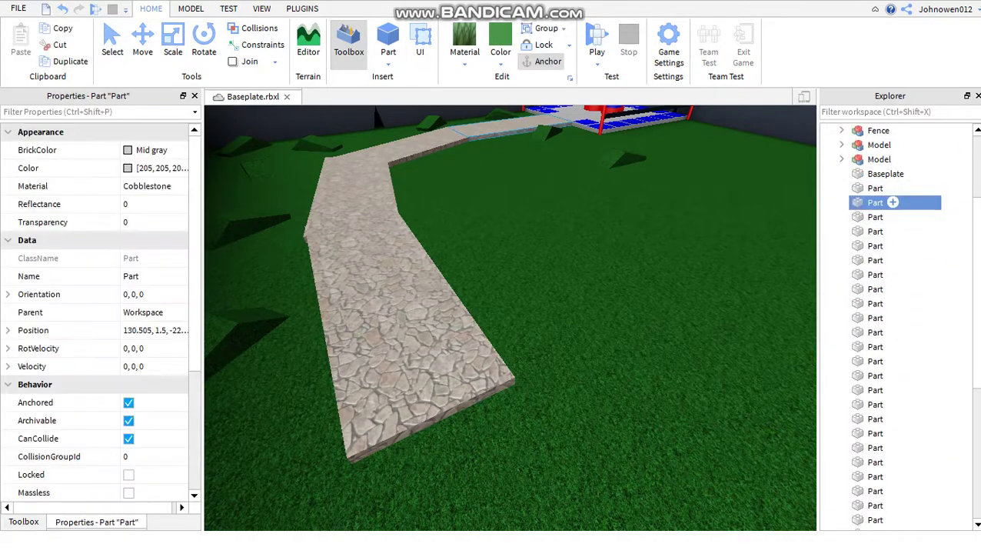
{"action": "key", "text": "f"}
{"action": "key", "text": "ctrl+1"}
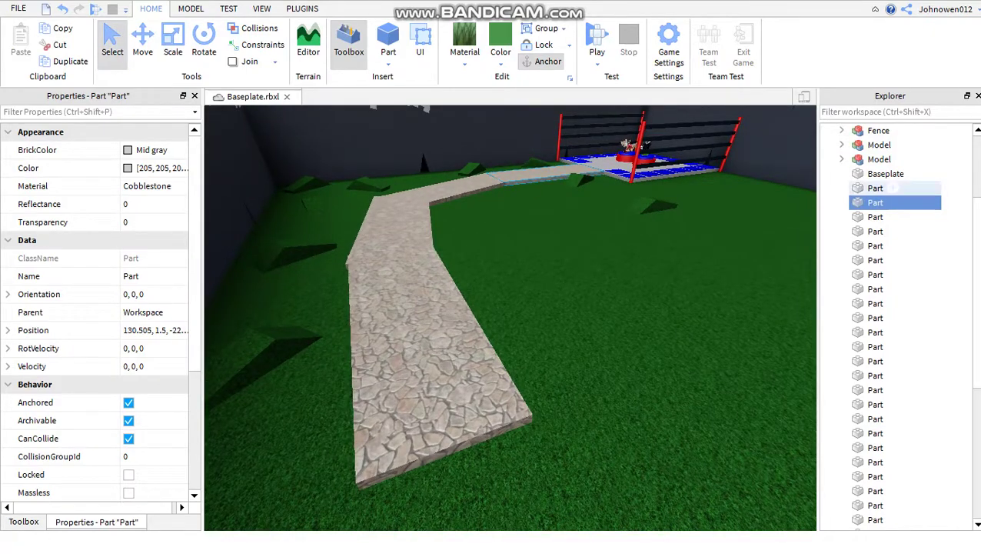
{"action": "left_click", "coordinate": [892, 188]}
{"action": "left_click", "coordinate": [892, 202]}
{"action": "left_click", "coordinate": [892, 217]}
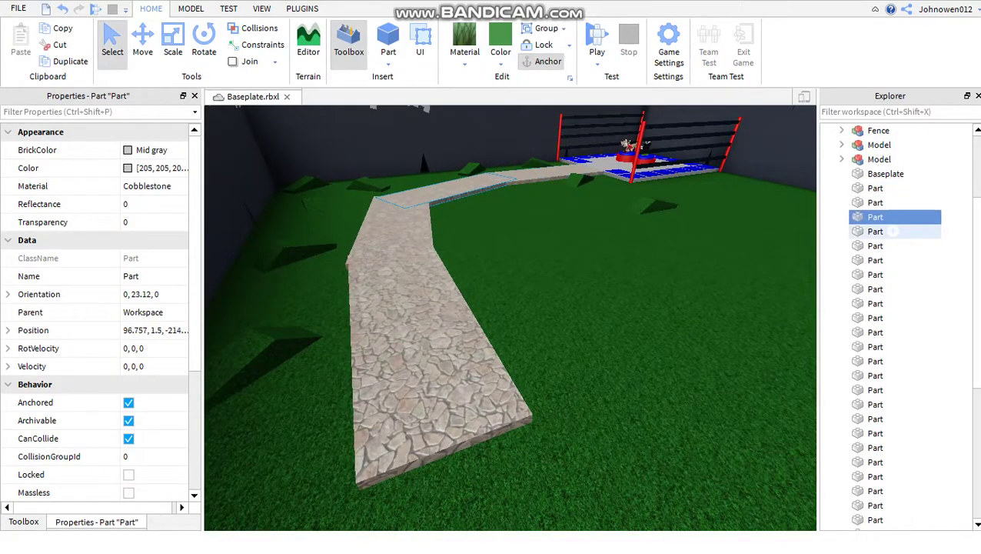
{"action": "left_click", "coordinate": [892, 231]}
{"action": "left_click", "coordinate": [892, 245]}
- Select all loose grass parts, from the first one after the cobblestone path pieces to the last, and group them into a model
{"action": "left_click", "coordinate": [892, 260]}
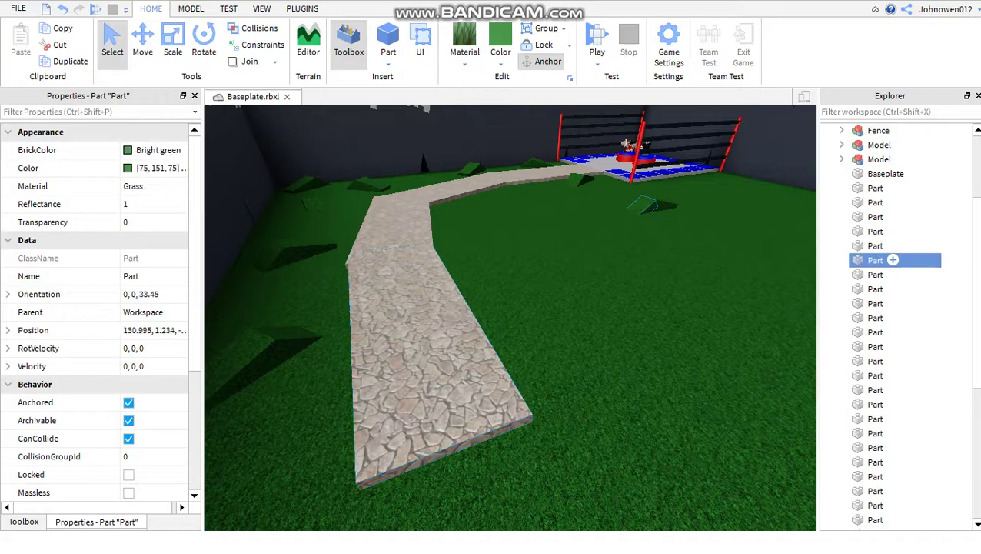
{"action": "left_click", "coordinate": [892, 332], "text": "shift"}
{"action": "scroll", "coordinate": [892, 338], "scroll_direction": "down", "scroll_amount": 2}
{"action": "left_click", "coordinate": [893, 344], "text": "shift"}
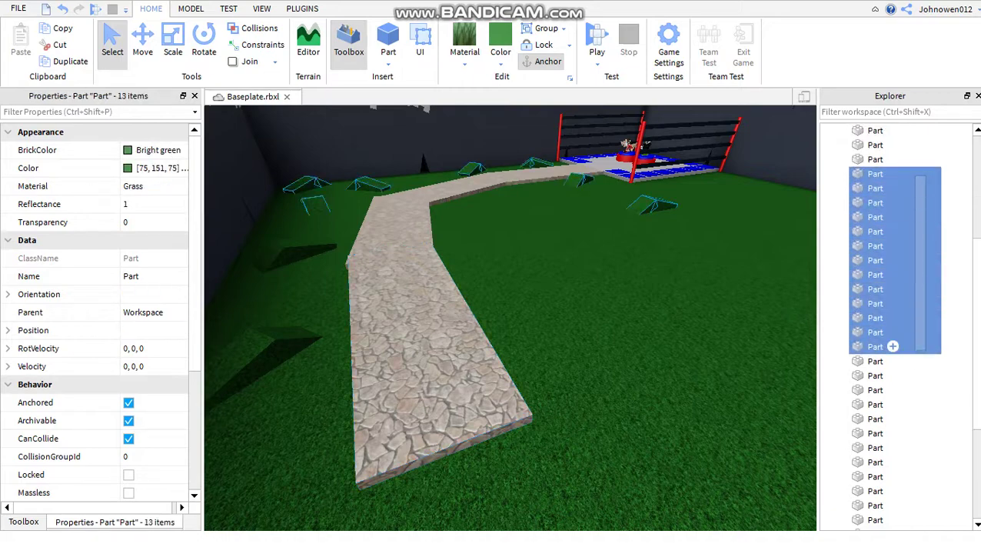
{"action": "scroll", "coordinate": [892, 323], "scroll_direction": "down", "scroll_amount": 4}
{"action": "left_click", "coordinate": [892, 317], "text": "shift"}
{"action": "left_click", "coordinate": [892, 346], "text": "shift"}
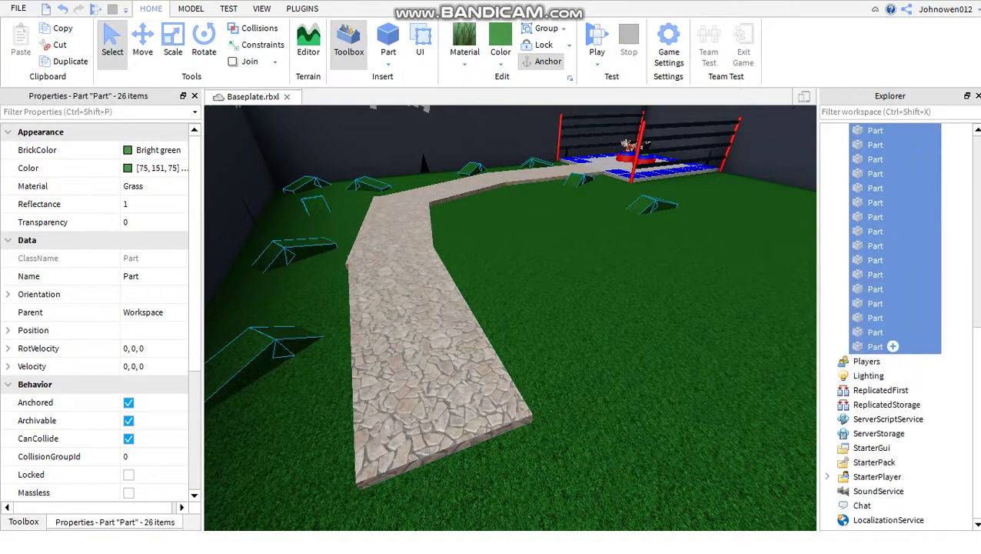
{"action": "key", "text": "ctrl+g"}
- Rename the new model of grass parts to Bush
{"action": "right_click", "coordinate": [877, 273]}
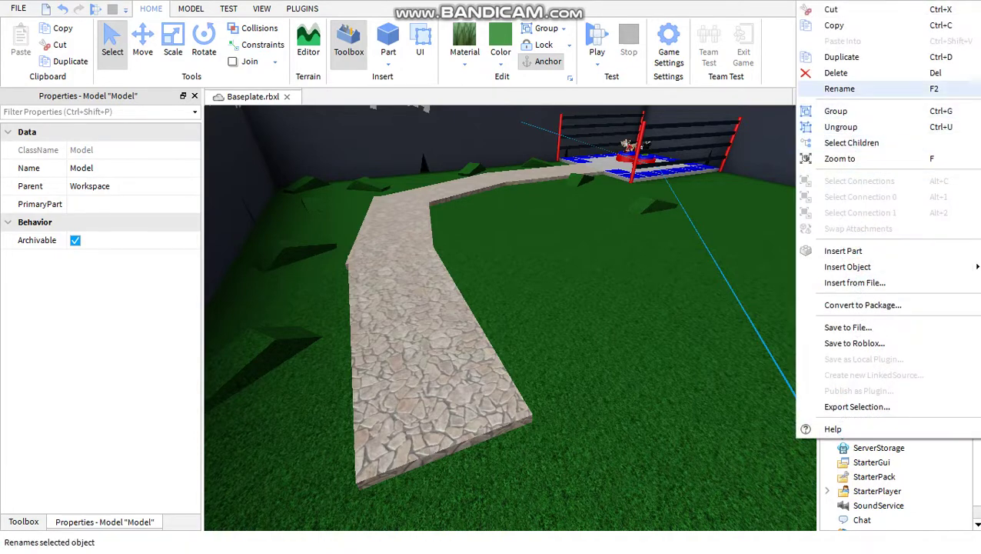
{"action": "left_click", "coordinate": [840, 89]}
{"action": "type", "text": "Bus"}
{"action": "type", "text": "s"}
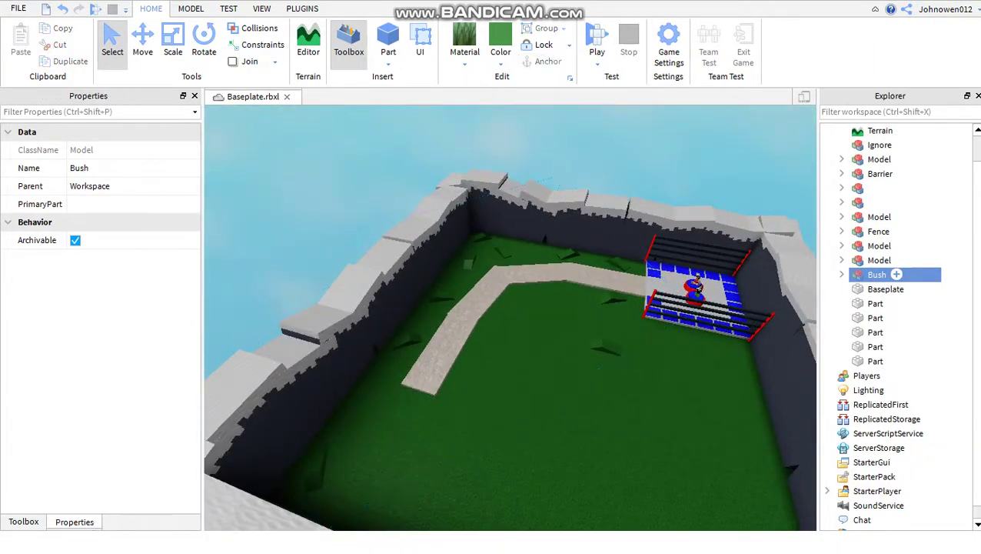
{"action": "key", "text": "Escape"}
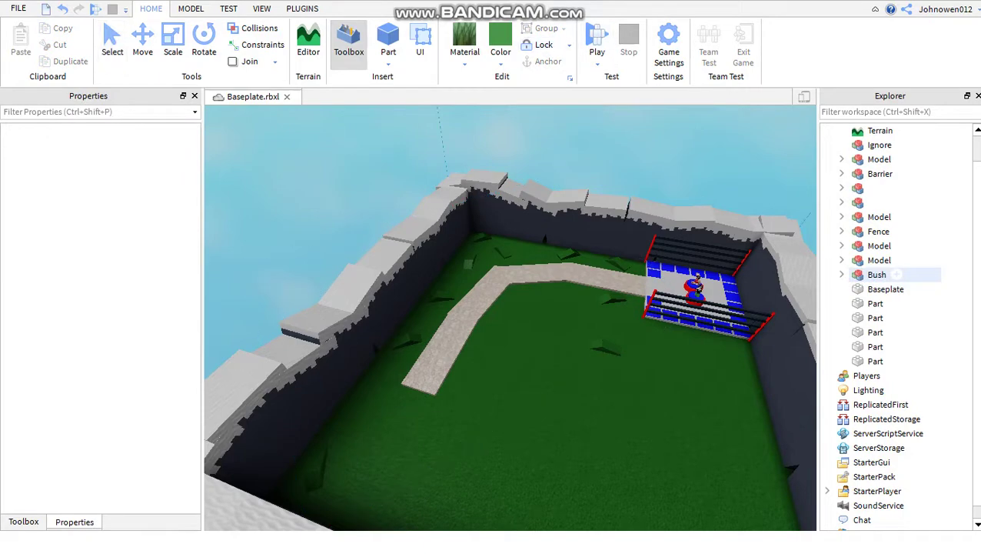
- Insert a new block part on the open grass near the path and give it the Wood Planks material
{"action": "left_click", "coordinate": [438, 350]}
{"action": "key", "text": "Escape"}
{"action": "scroll", "coordinate": [439, 350], "scroll_direction": "up", "scroll_amount": 5}
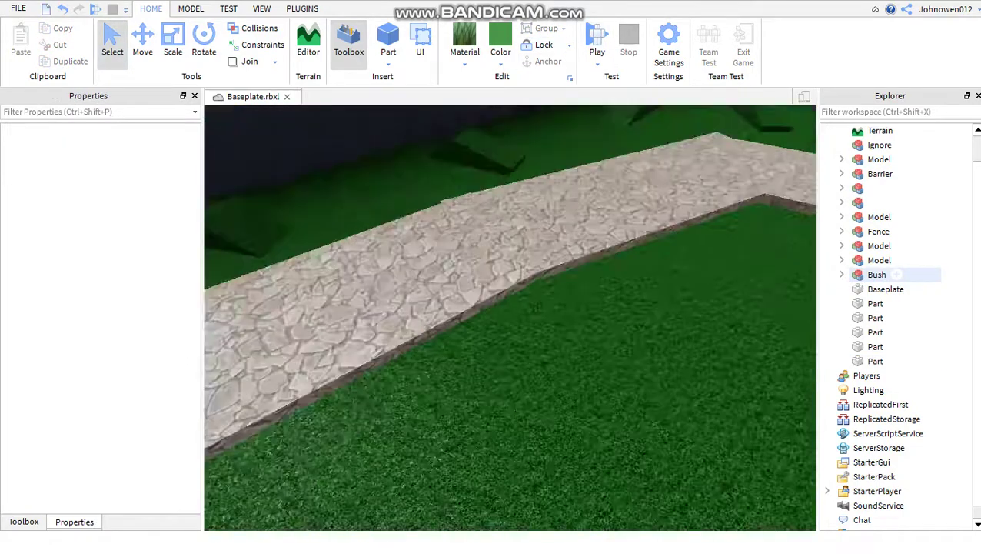
{"action": "left_click", "coordinate": [388, 61]}
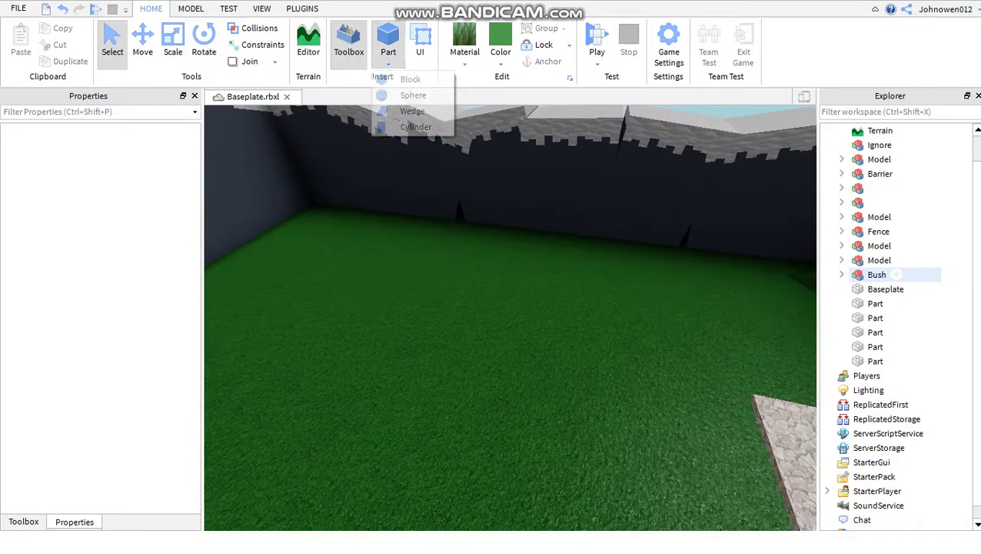
{"action": "left_click", "coordinate": [465, 61]}
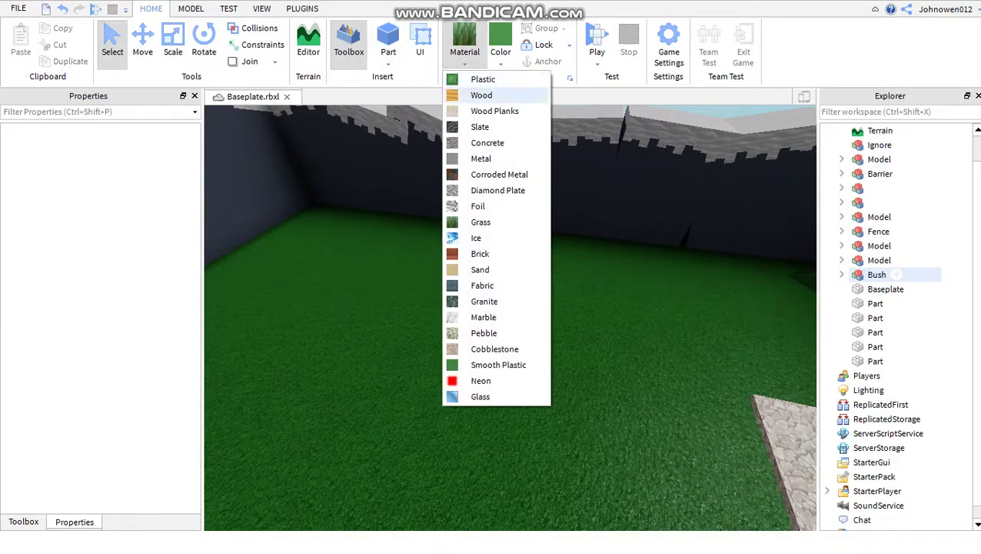
{"action": "left_click", "coordinate": [494, 111]}
{"action": "left_click", "coordinate": [389, 51]}
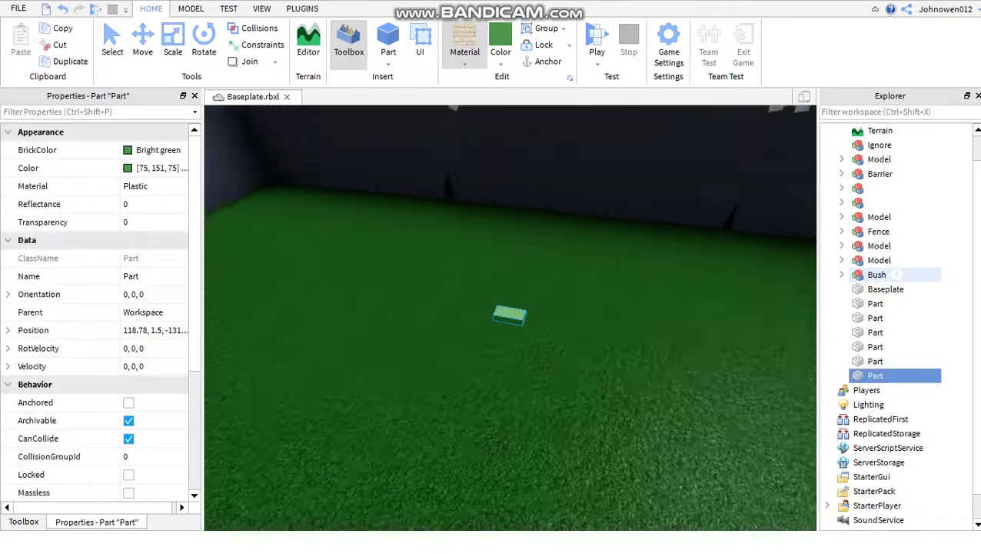
{"action": "right_click", "coordinate": [544, 346]}
{"action": "left_click", "coordinate": [465, 51]}
{"action": "right_click_drag", "start_coordinate": [507, 346], "coordinate": [507, 431]}
{"action": "key", "text": "f"}
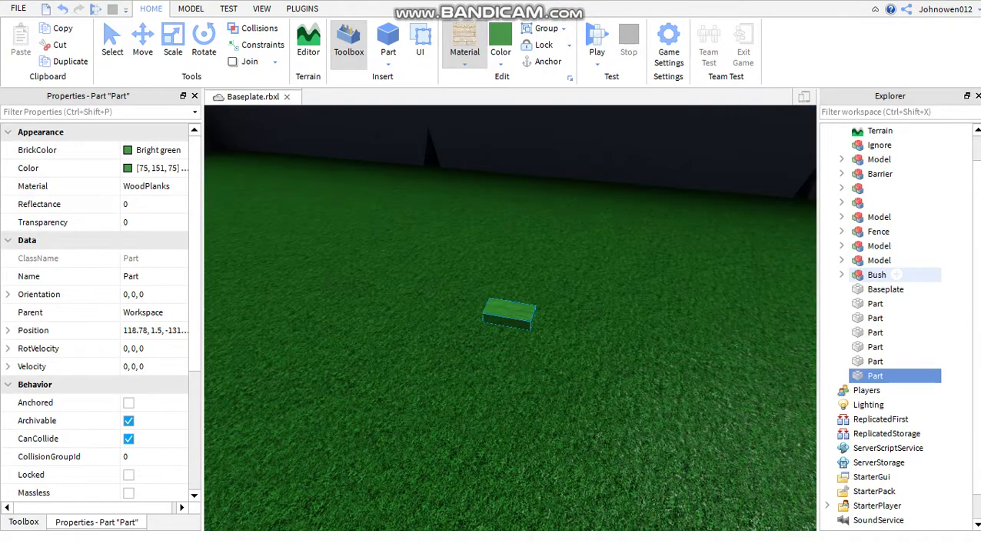
- Set the color of the new wood plank part to Linen
{"action": "left_click", "coordinate": [501, 52]}
{"action": "left_click", "coordinate": [620, 294]}
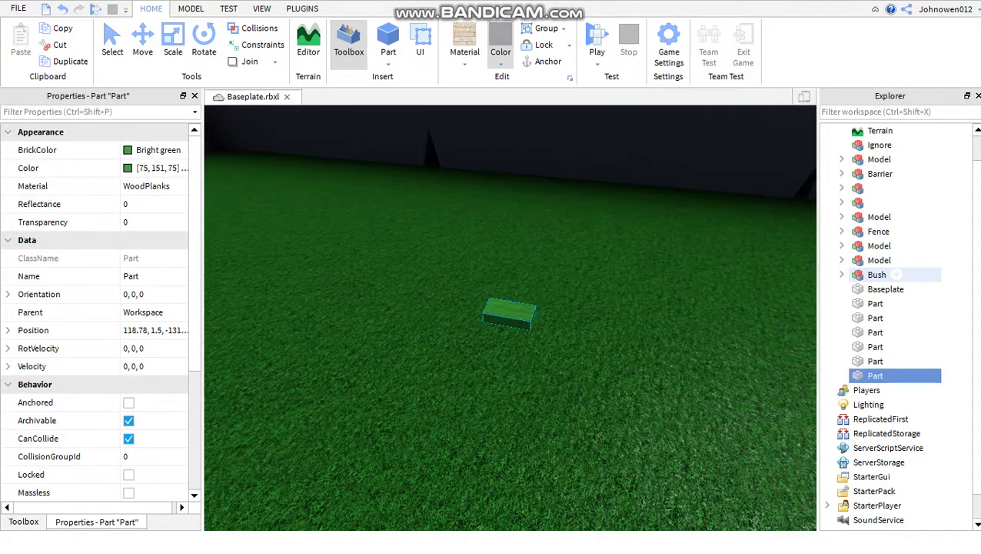
{"action": "key", "text": "f"}
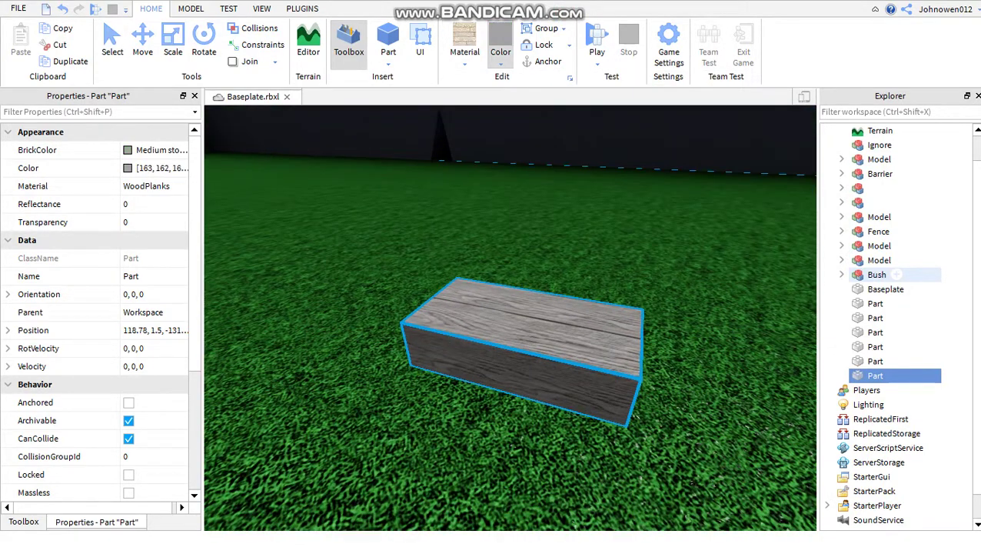
{"action": "left_click", "coordinate": [501, 51]}
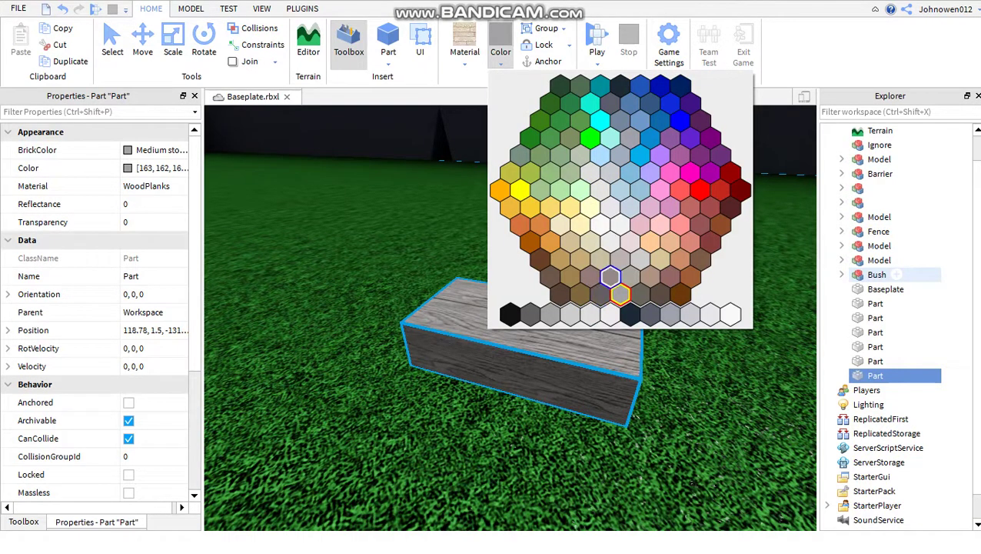
{"action": "left_click", "coordinate": [649, 277]}
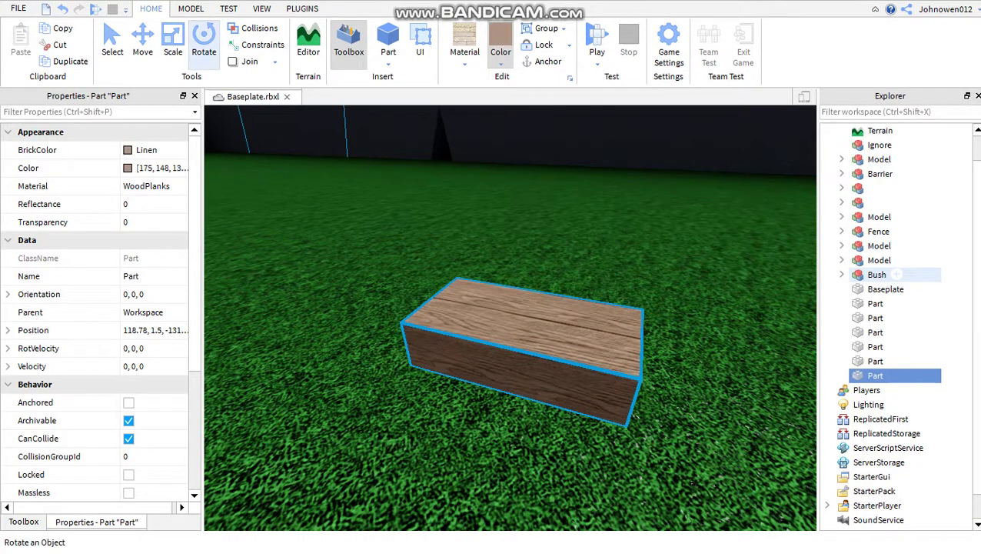
- Place the wood plank part against the end of the cobblestone path and enlarge it with the Scale tool
{"action": "key", "text": "ctrl+3"}
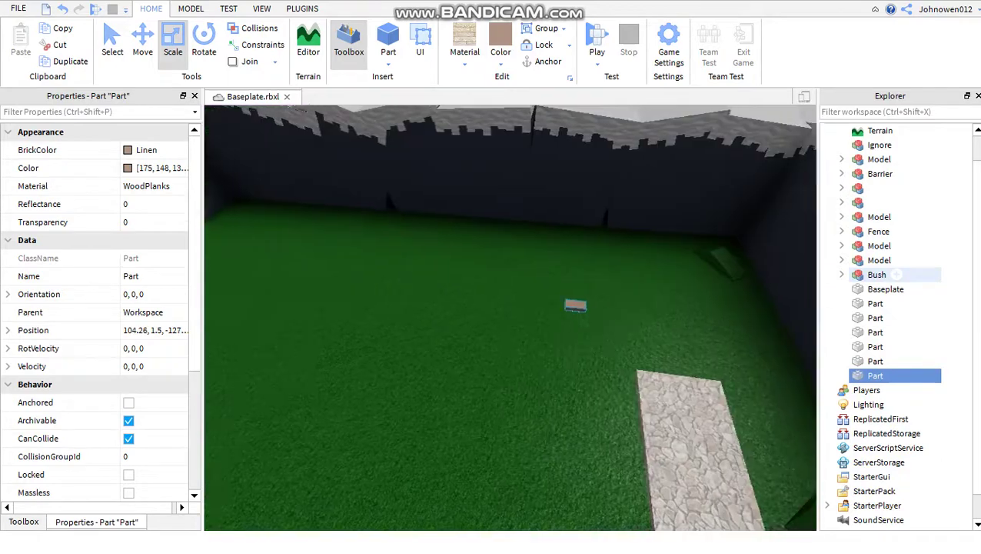
{"action": "key", "text": "f"}
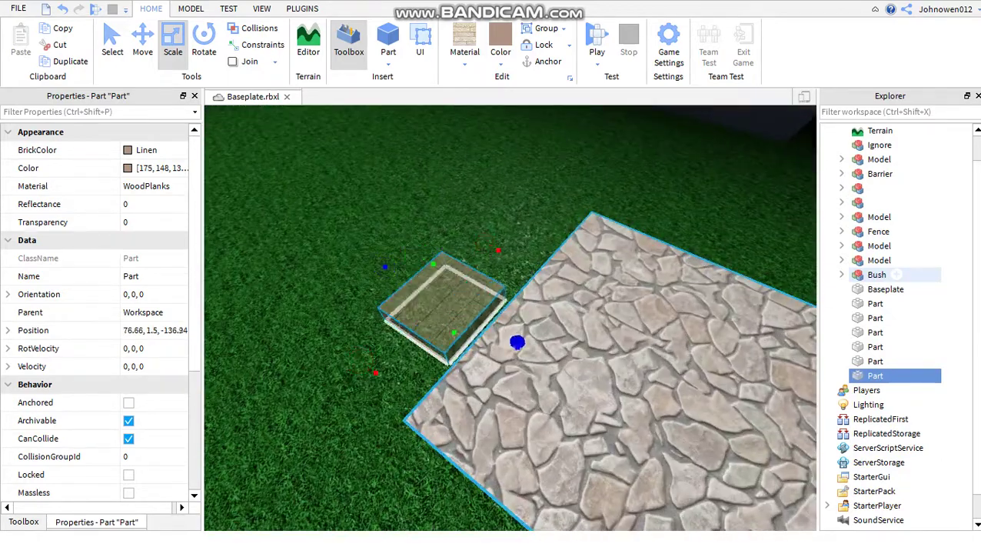
{"action": "left_click_drag", "start_coordinate": [517, 343], "coordinate": [539, 370]}
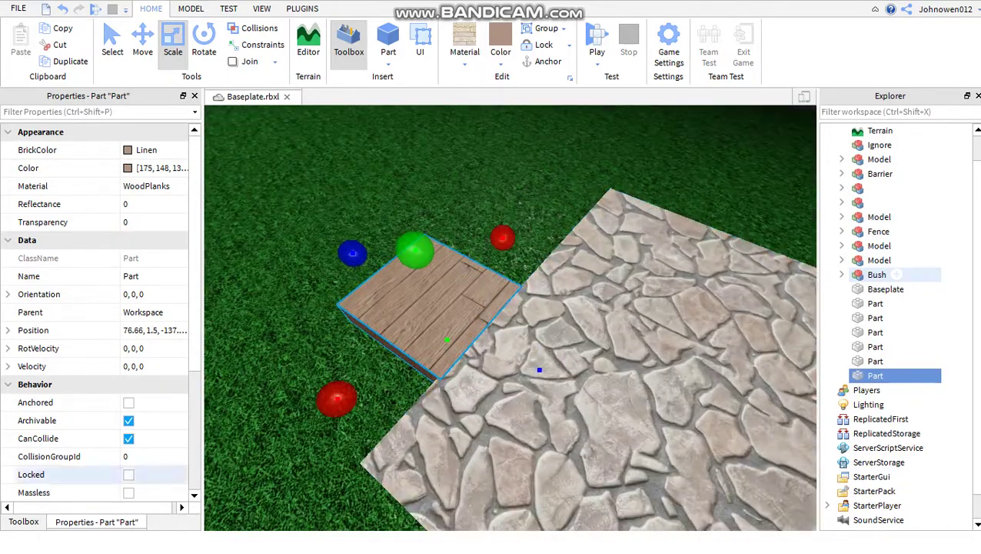
- Look through the Toolbox models and enter Door as the search term
{"action": "scroll", "coordinate": [100, 308], "scroll_direction": "down", "scroll_amount": 6}
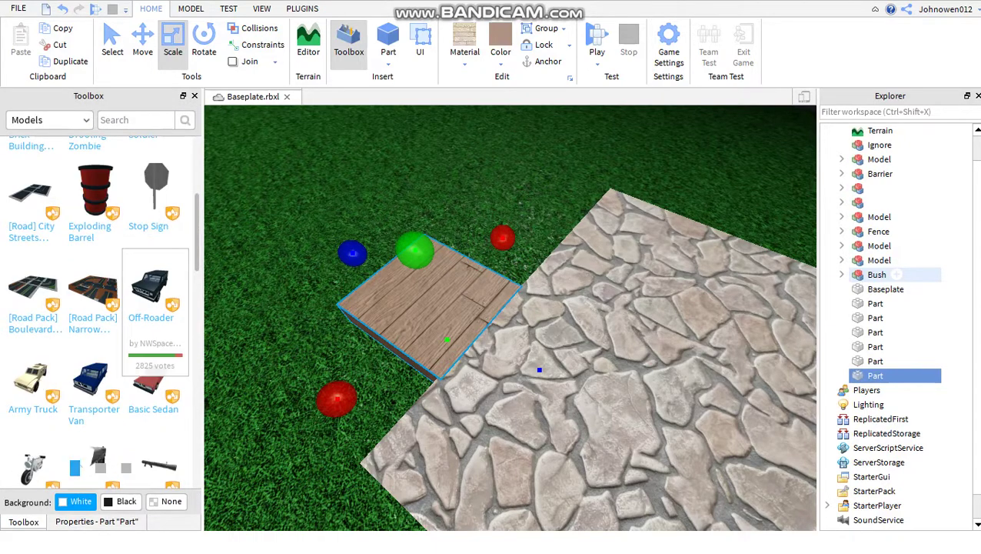
{"action": "right_click_drag", "start_coordinate": [539, 370], "coordinate": [446, 330]}
{"action": "scroll", "coordinate": [100, 307], "scroll_direction": "up", "scroll_amount": 8}
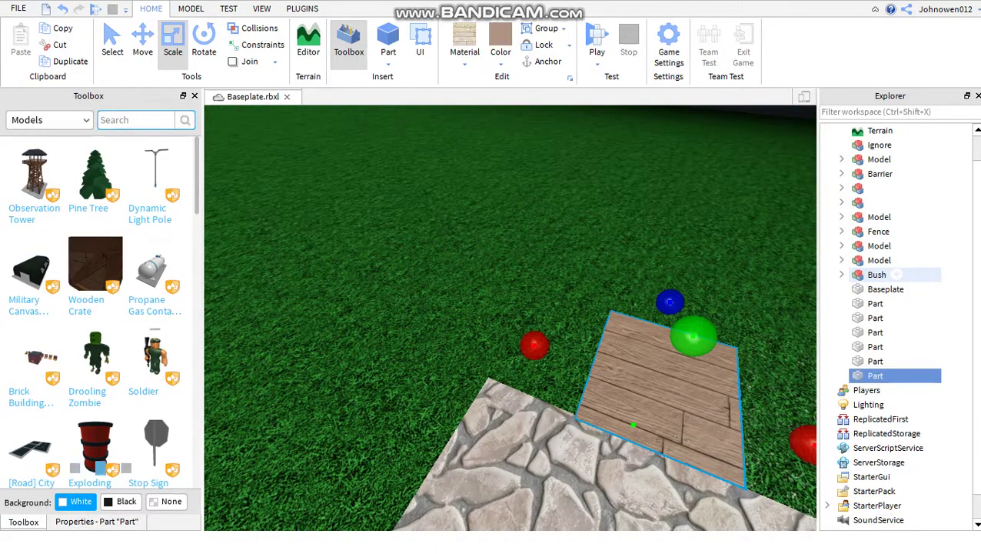
{"action": "left_click", "coordinate": [130, 120]}
{"action": "type", "text": "Door"}
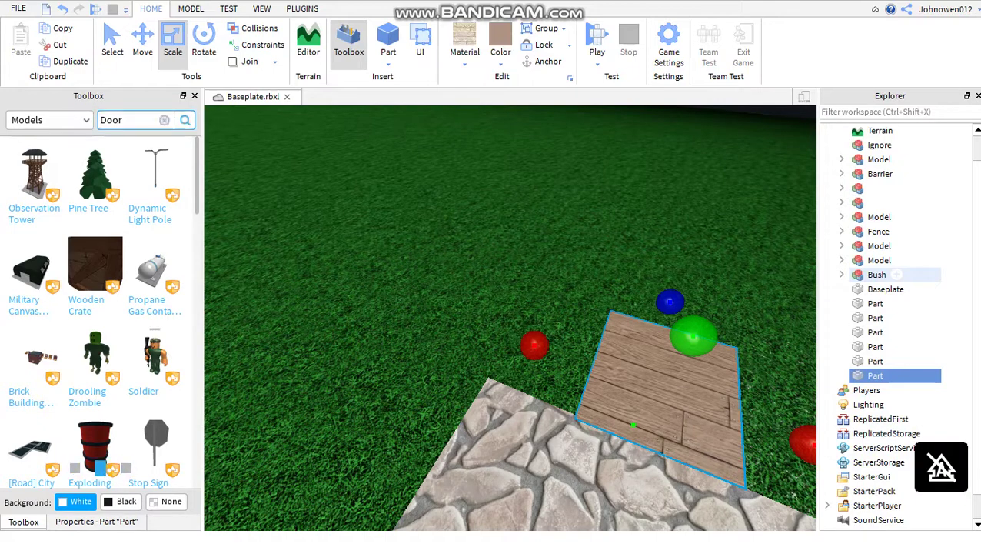
- Scale the wood plank part to the full width of the path and lengthen it beyond the path's end
{"action": "type", "text": "f"}
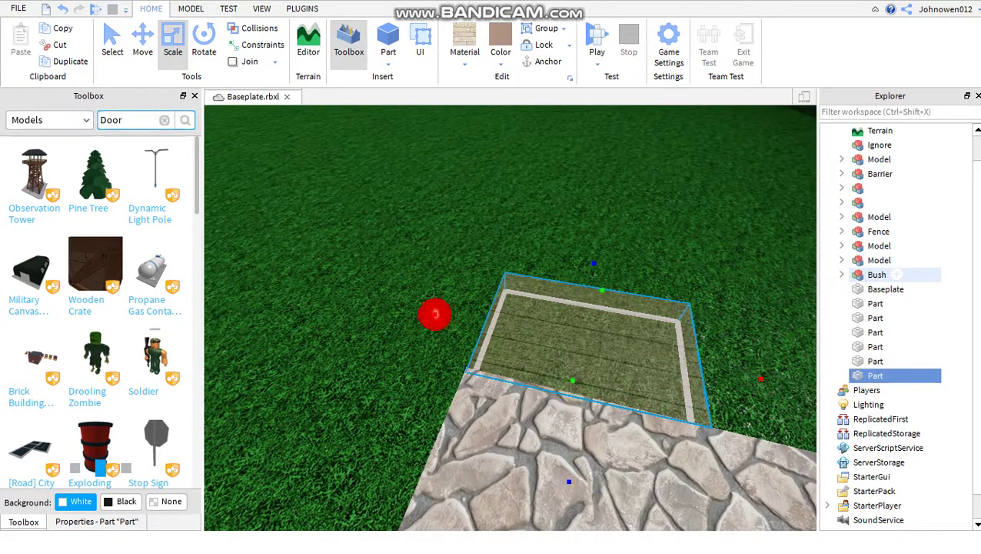
{"action": "right_click_drag", "start_coordinate": [508, 323], "coordinate": [753, 335]}
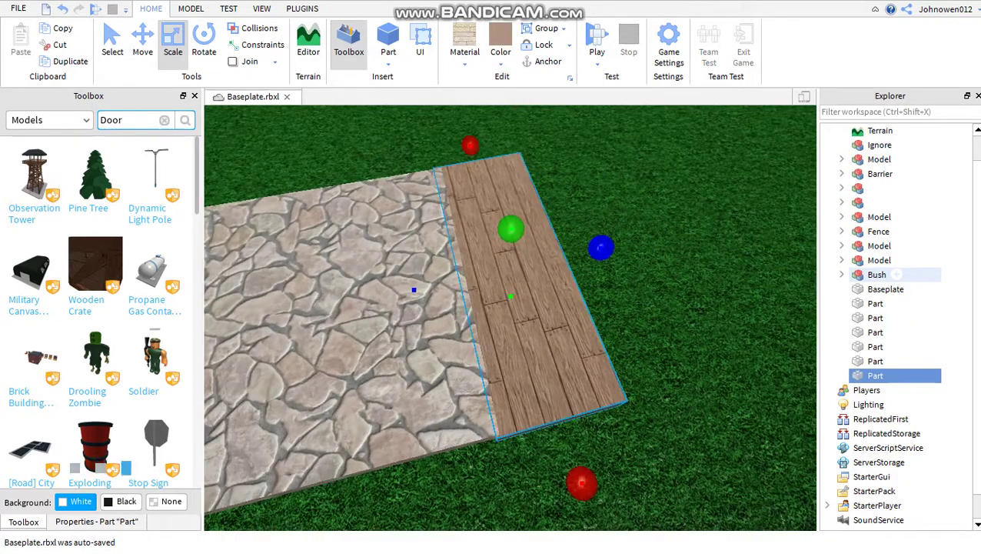
{"action": "key", "text": "ctrl+z"}
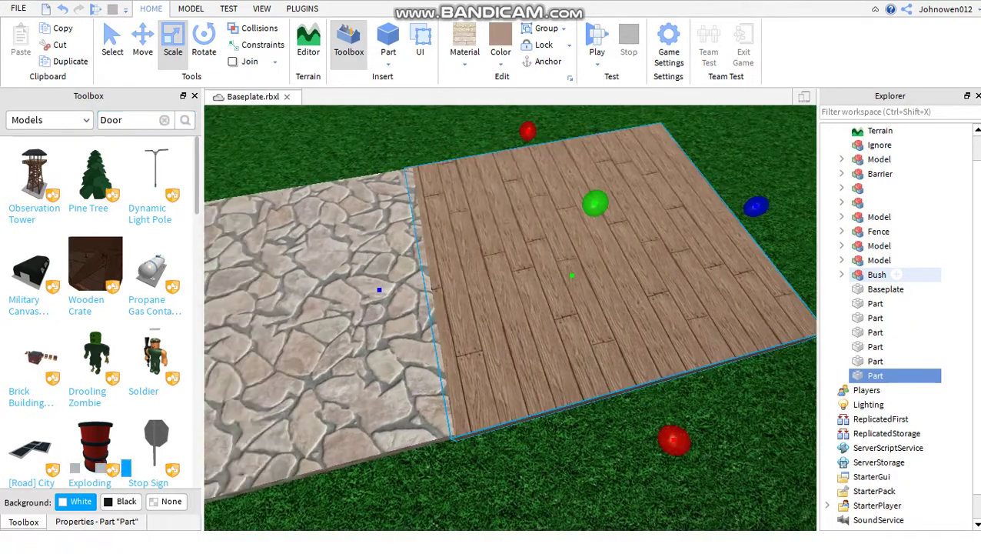
{"action": "scroll", "coordinate": [95, 446], "scroll_direction": "down", "scroll_amount": 3}
{"action": "scroll", "coordinate": [95, 446], "scroll_direction": "up", "scroll_amount": 3}
{"action": "right_click_drag", "start_coordinate": [508, 308], "coordinate": [435, 309]}
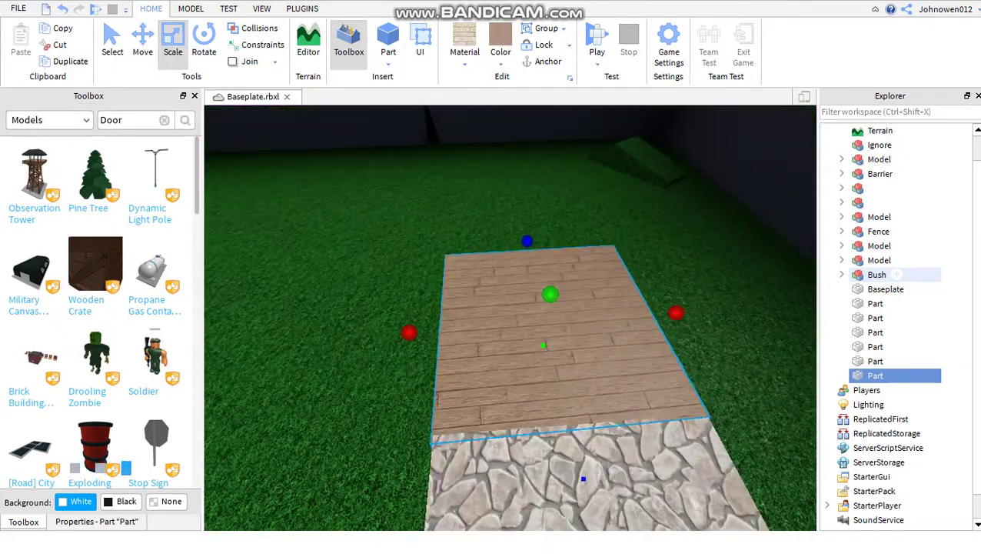
{"action": "scroll", "coordinate": [96, 308], "scroll_direction": "down", "scroll_amount": 1}
{"action": "scroll", "coordinate": [95, 307], "scroll_direction": "down", "scroll_amount": 10}
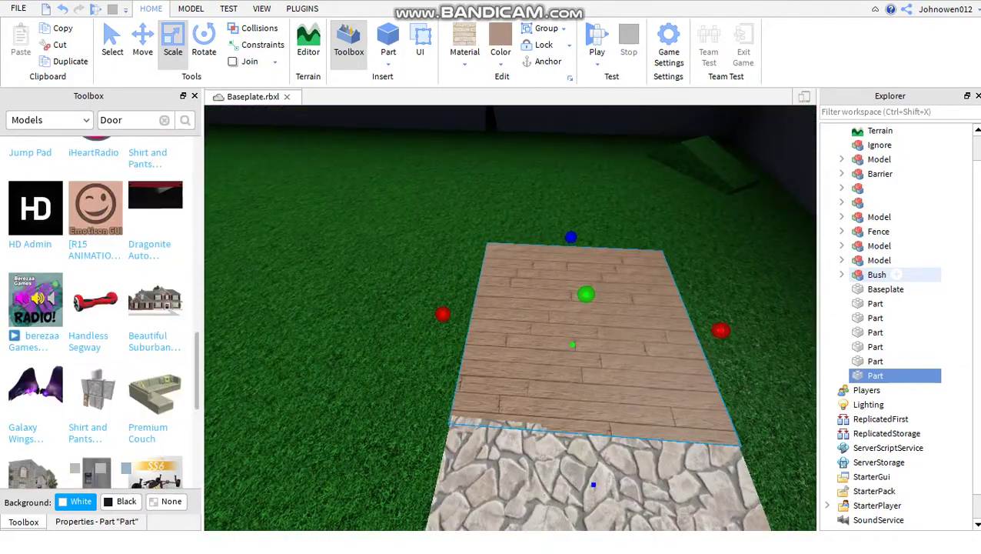
{"action": "scroll", "coordinate": [95, 307], "scroll_direction": "up", "scroll_amount": 11}
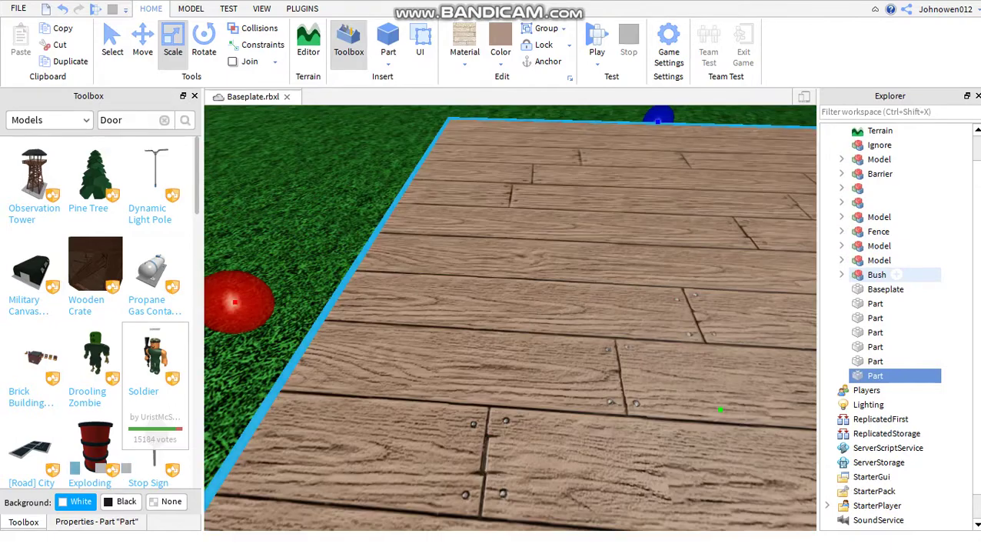
- Widen the wood plank floor on both sides of the path and extend it back to the far wall
{"action": "right_click", "coordinate": [451, 361]}
{"action": "key", "text": "Escape"}
{"action": "left_click_drag", "start_coordinate": [442, 314], "coordinate": [323, 308]}
{"action": "key", "text": "d"}
{"action": "left_click_drag", "start_coordinate": [589, 328], "coordinate": [760, 339]}
{"action": "key", "text": "Escape"}
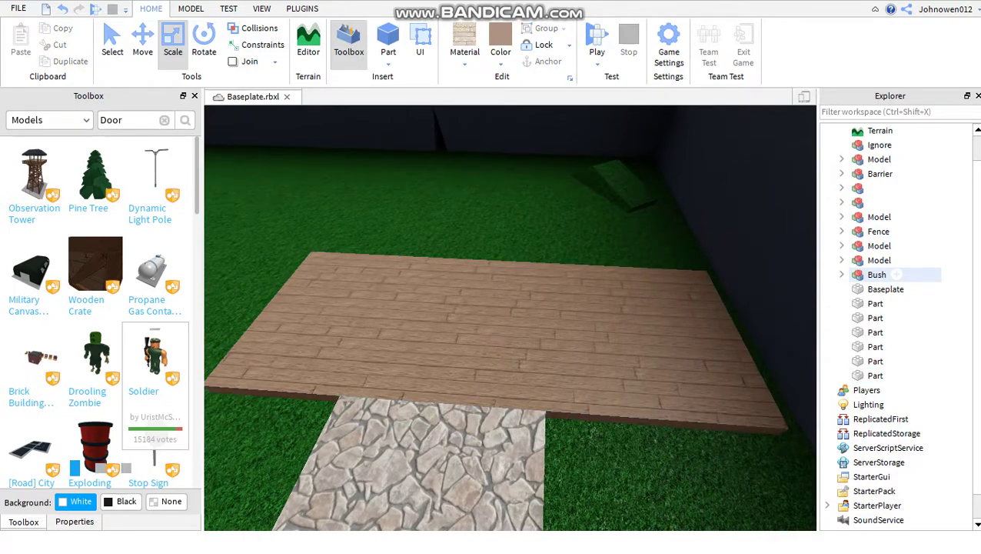
{"action": "left_click", "coordinate": [875, 375]}
{"action": "key", "text": "f"}
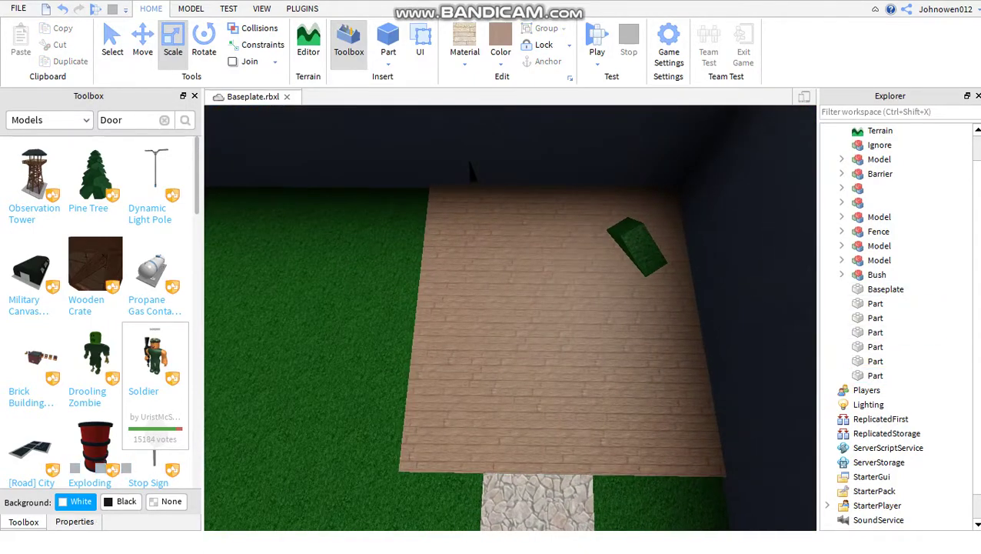
- Find the grass parts poking through the wood plank floor among the Bush model's parts and delete the first one
{"action": "left_click", "coordinate": [842, 275]}
{"action": "left_click", "coordinate": [890, 303]}
{"action": "left_click_drag", "start_coordinate": [908, 303], "coordinate": [908, 246]}
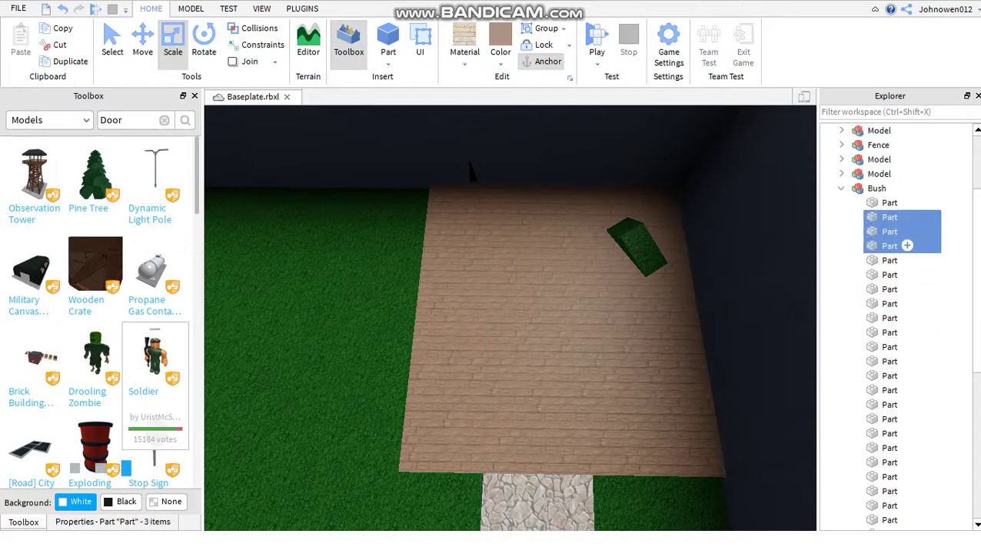
{"action": "left_click", "coordinate": [890, 259]}
{"action": "left_click", "coordinate": [890, 274]}
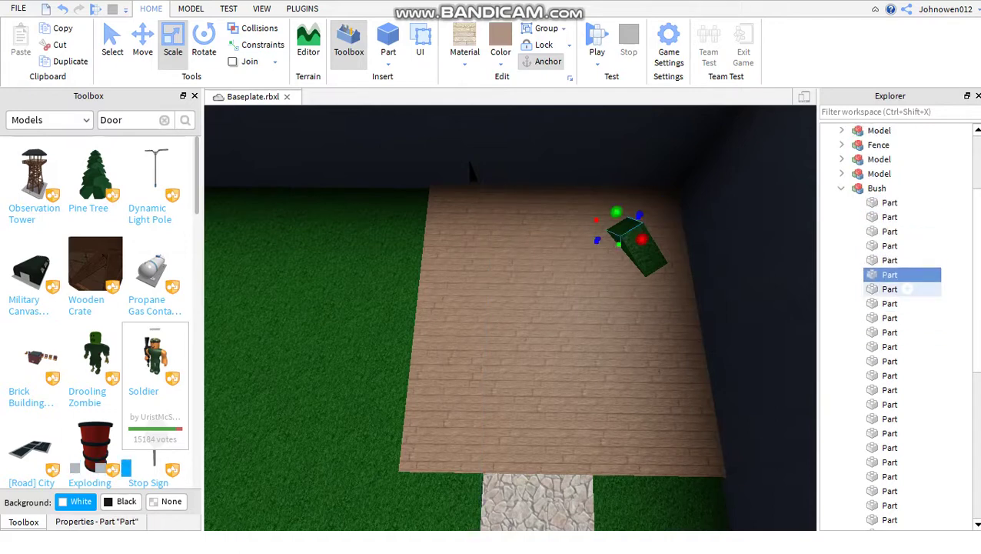
{"action": "left_click", "coordinate": [890, 289]}
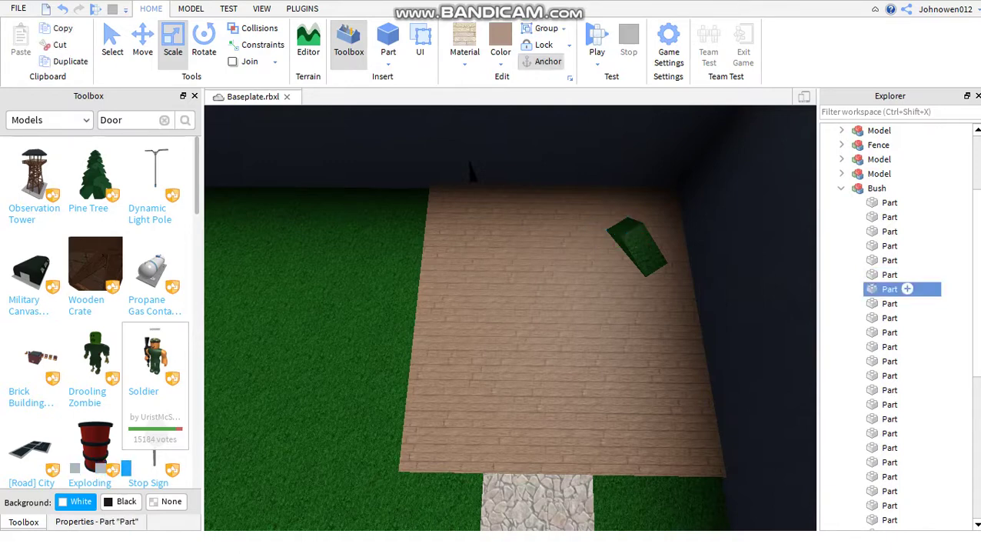
{"action": "left_click", "coordinate": [889, 318]}
{"action": "left_click", "coordinate": [890, 332]}
{"action": "left_click", "coordinate": [890, 332]}
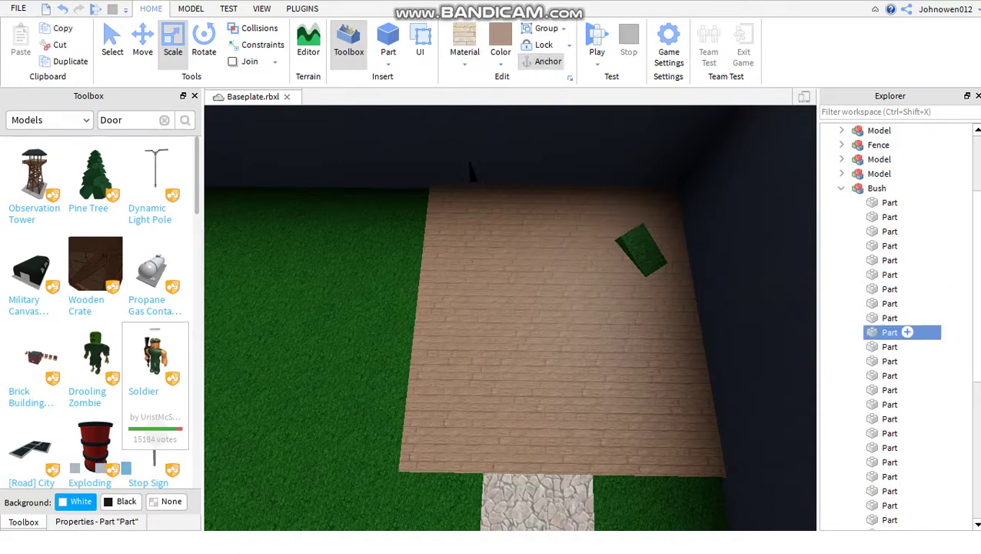
- Go through the rest of the Bush model's parts to find the grass still showing on the floor and delete it
{"action": "left_click", "coordinate": [890, 347]}
{"action": "left_click", "coordinate": [890, 361]}
{"action": "left_click", "coordinate": [890, 390]}
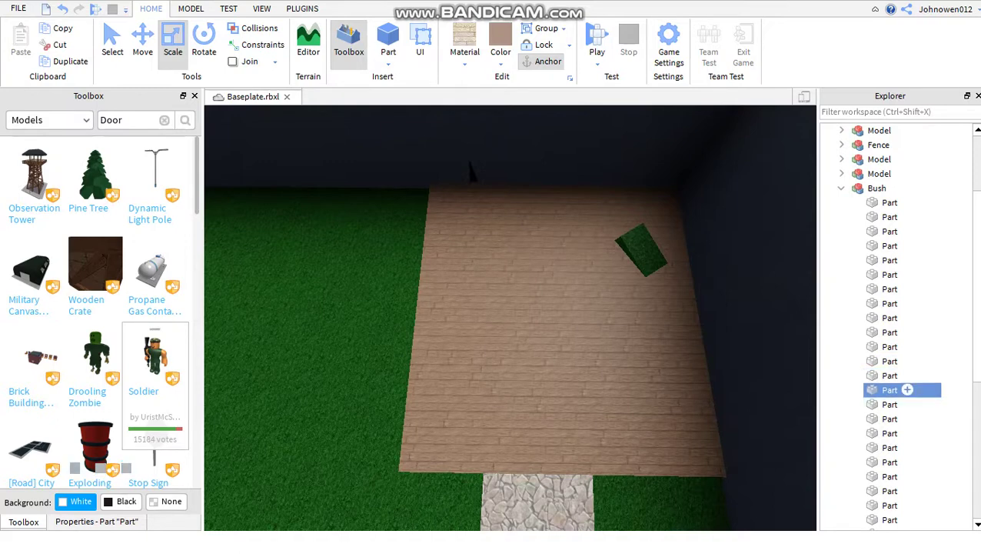
{"action": "left_click", "coordinate": [890, 419]}
{"action": "left_click", "coordinate": [890, 404]}
{"action": "left_click", "coordinate": [889, 390]}
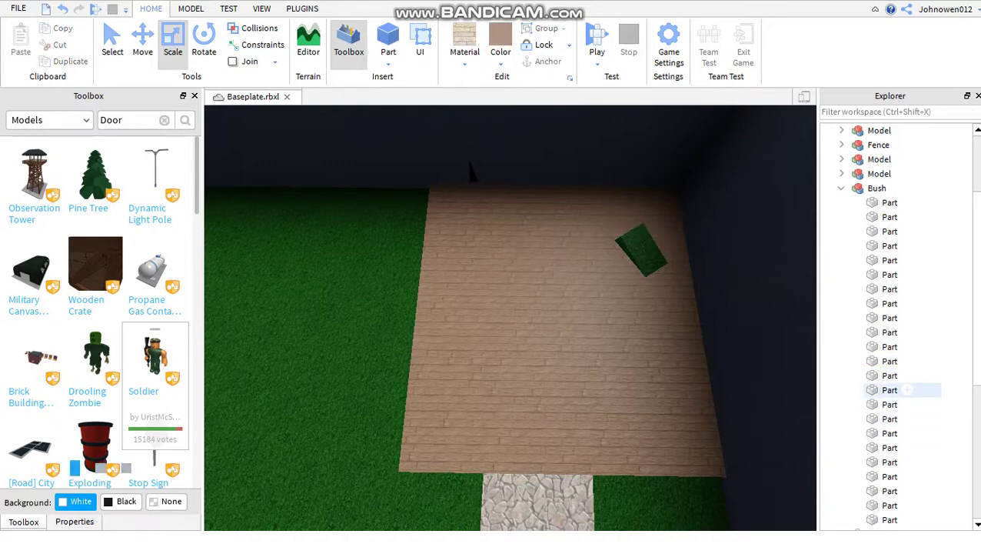
{"action": "left_click", "coordinate": [908, 404]}
{"action": "left_click", "coordinate": [907, 418]}
{"action": "left_click", "coordinate": [908, 433]}
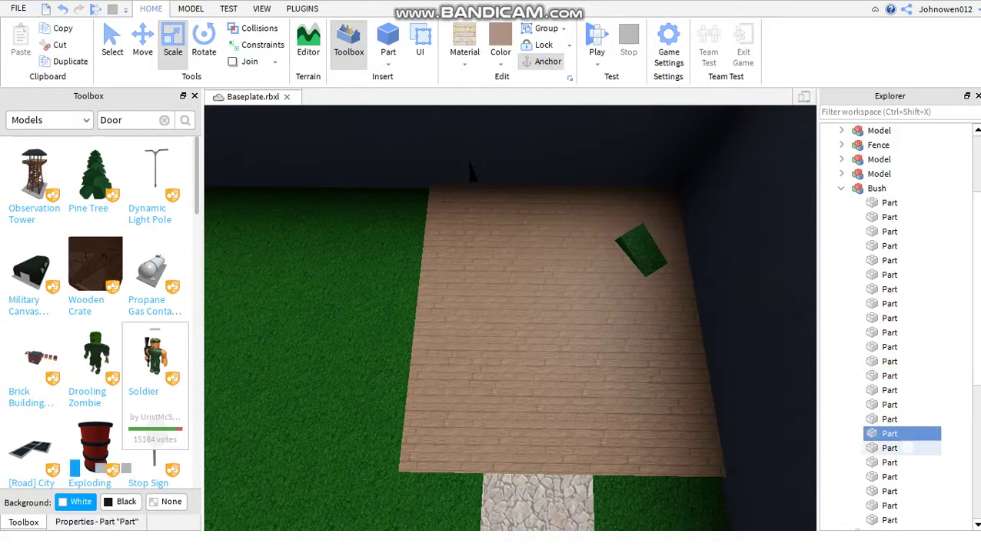
{"action": "left_click", "coordinate": [907, 448]}
{"action": "left_click", "coordinate": [907, 476]}
{"action": "left_click", "coordinate": [908, 490]}
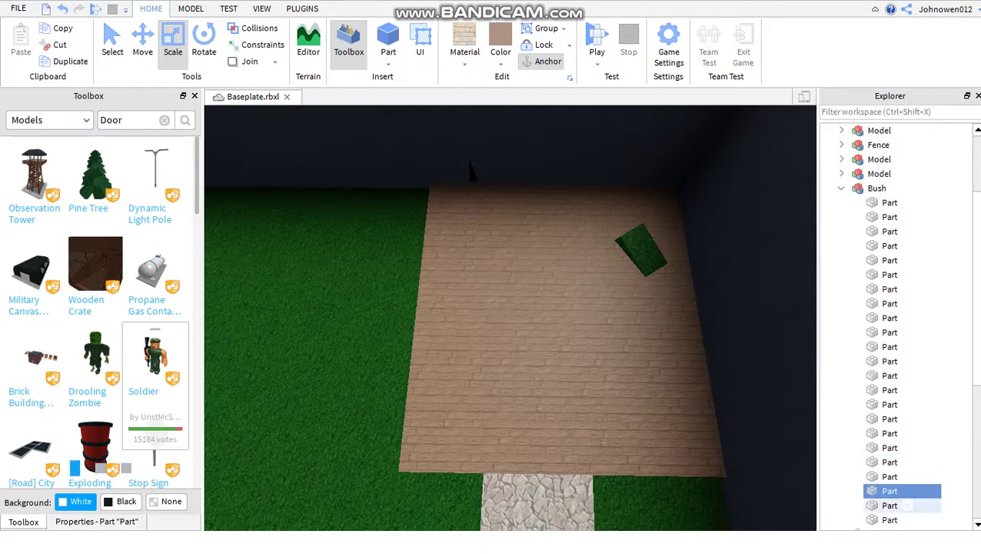
{"action": "left_click", "coordinate": [907, 506]}
{"action": "key", "text": "Delete"}
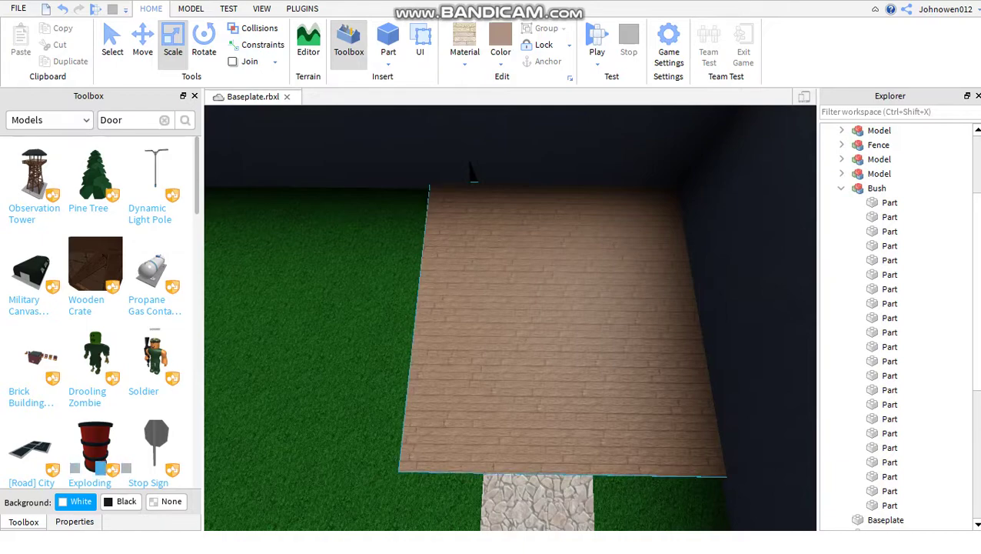
- Duplicate the floor as a thin strip along its edge facing the open grass and set the strip's material to Wood
{"action": "right_click_drag", "start_coordinate": [507, 316], "coordinate": [600, 261]}
{"action": "left_click", "coordinate": [892, 520]}
{"action": "key", "text": "f"}
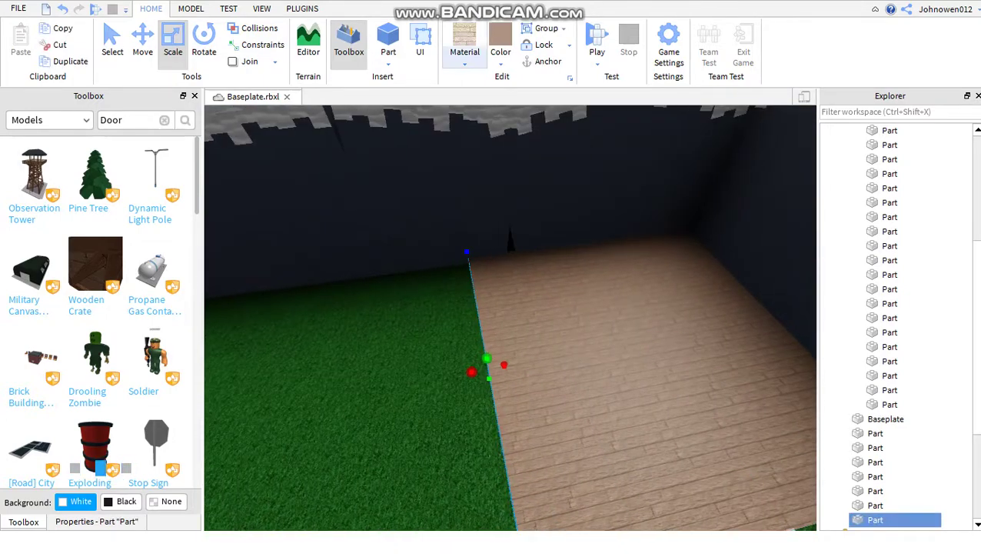
{"action": "left_click", "coordinate": [464, 46]}
{"action": "left_click", "coordinate": [482, 95]}
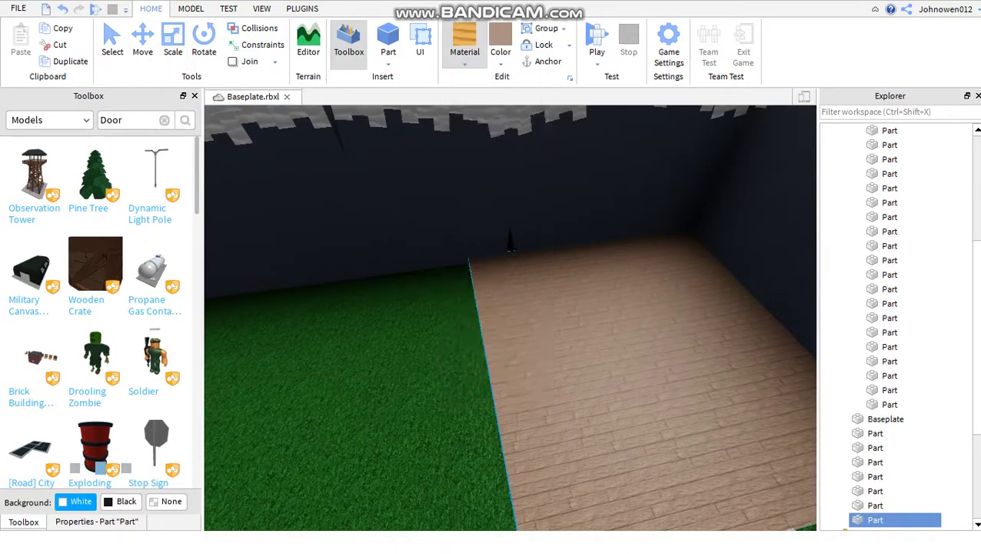
- Scale the strip upward into a tall wall along the floor's grass-side edge
{"action": "scroll", "coordinate": [510, 317], "scroll_direction": "up", "scroll_amount": 5}
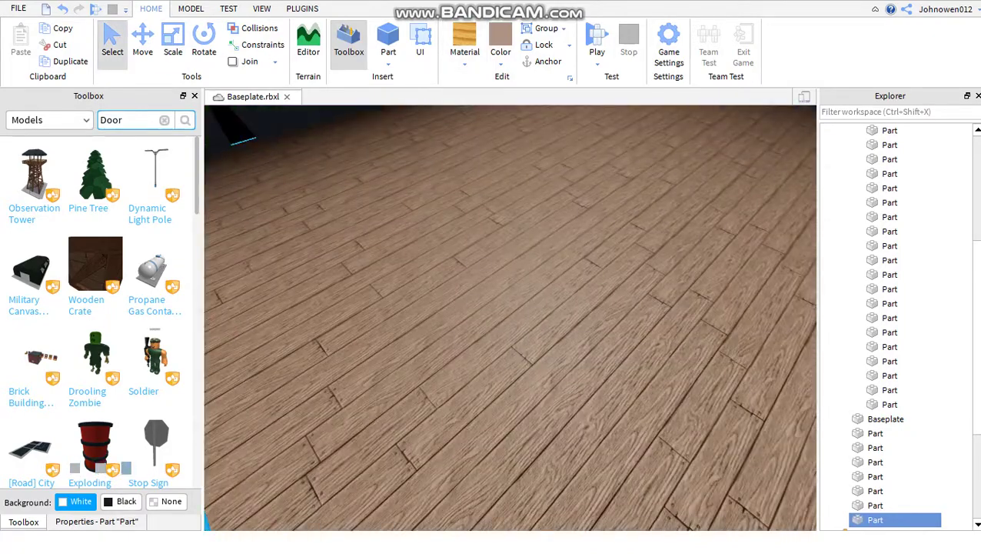
{"action": "key", "text": "ctrl+2"}
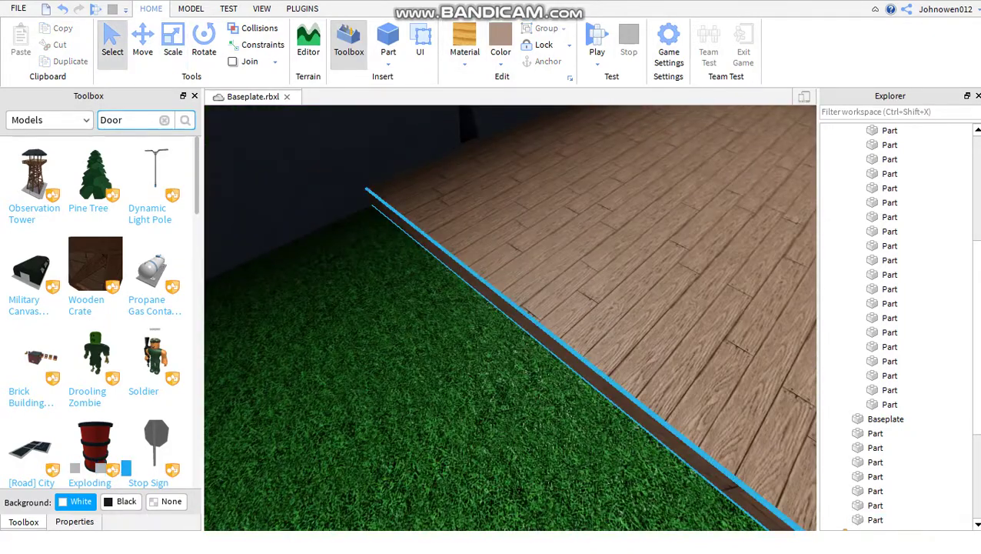
{"action": "key", "text": "ctrl+2"}
{"action": "key", "text": "ctrl+3"}
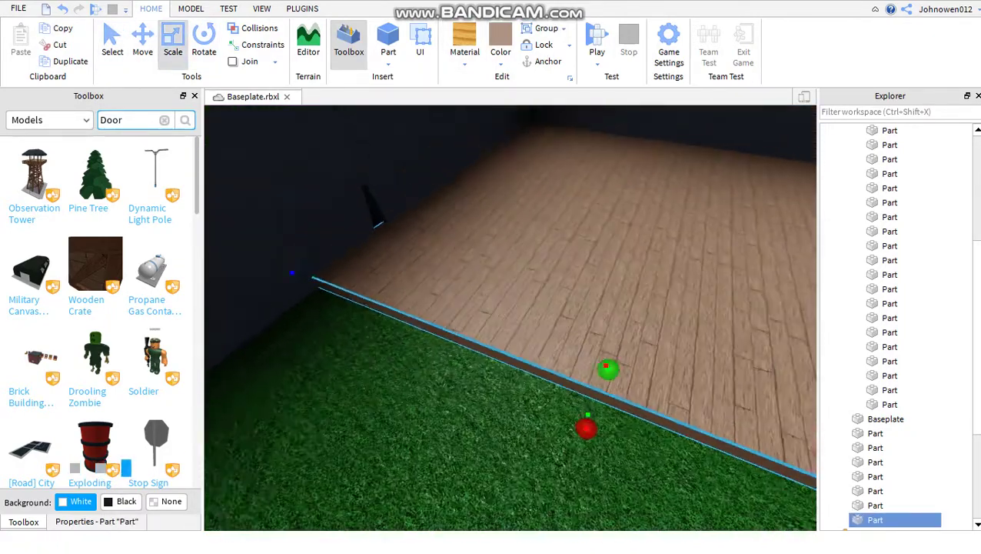
{"action": "right_click_drag", "start_coordinate": [510, 317], "coordinate": [274, 204]}
{"action": "left_click", "coordinate": [241, 192]}
- Try Wood Planks on the new wall, and set its material to Wood
{"action": "left_click", "coordinate": [465, 46]}
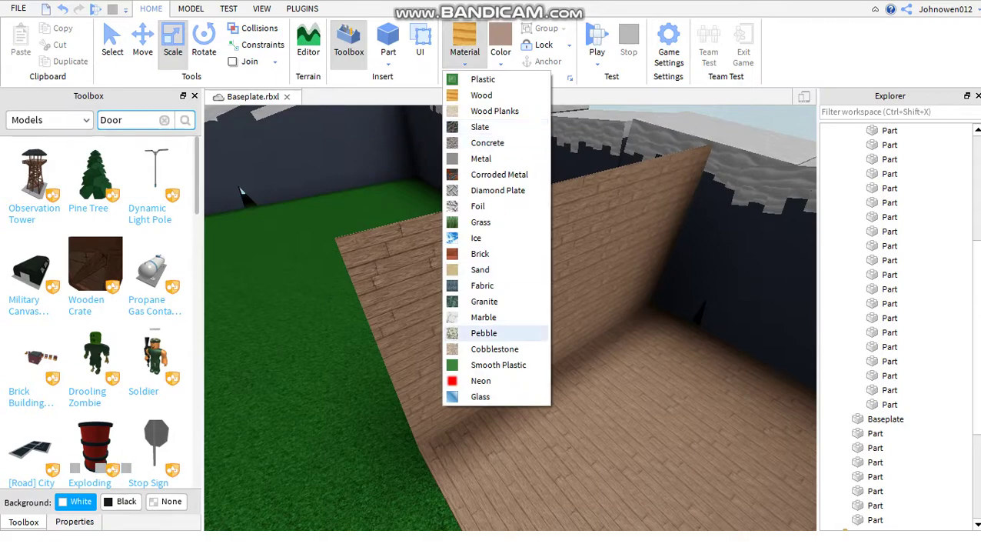
{"action": "left_click", "coordinate": [495, 111]}
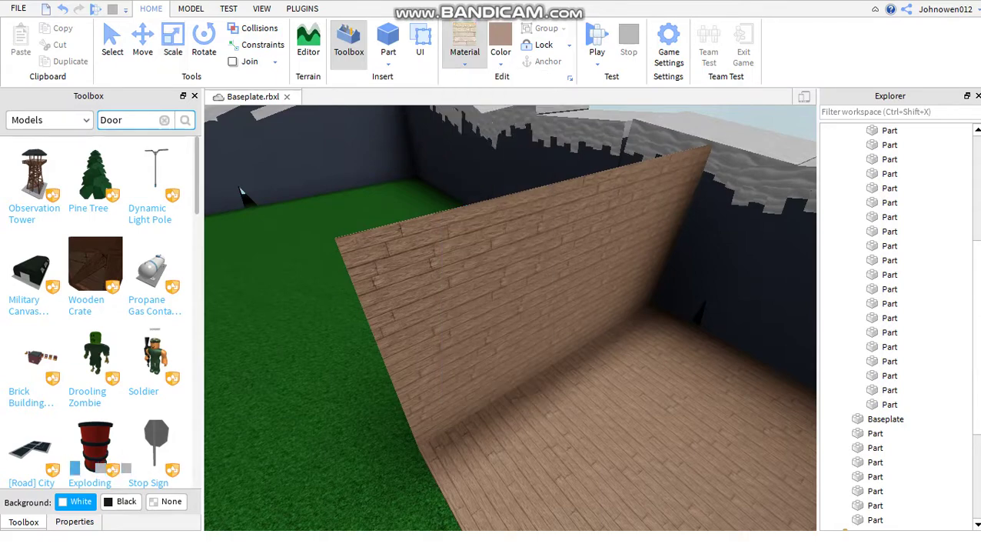
{"action": "left_click", "coordinate": [465, 46]}
{"action": "left_click", "coordinate": [493, 94]}
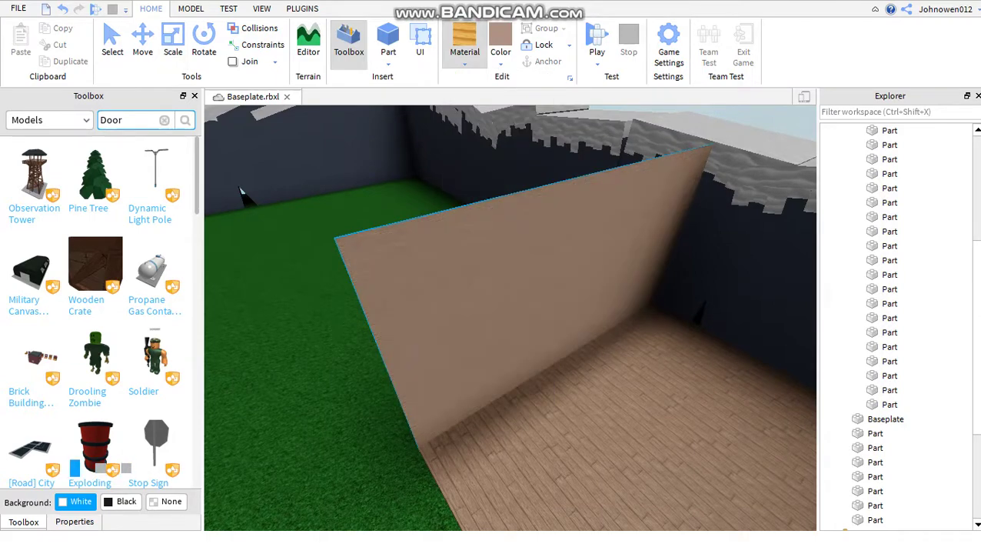
- Duplicate the wood wall and scale the copy across the floor's back edge to the far corner
{"action": "right_click_drag", "start_coordinate": [240, 193], "coordinate": [261, 196]}
{"action": "key", "text": "f"}
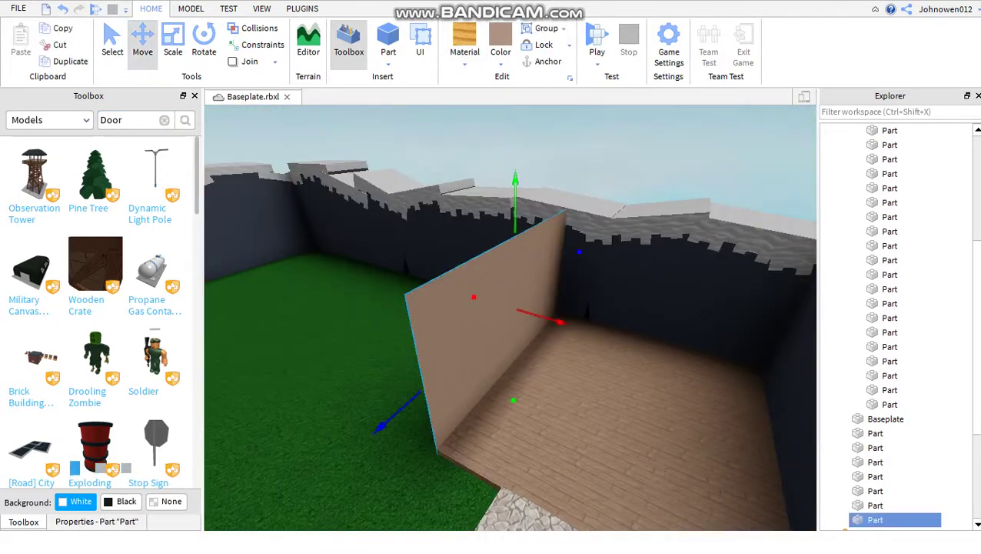
{"action": "key", "text": "ctrl+3"}
{"action": "key", "text": "w"}
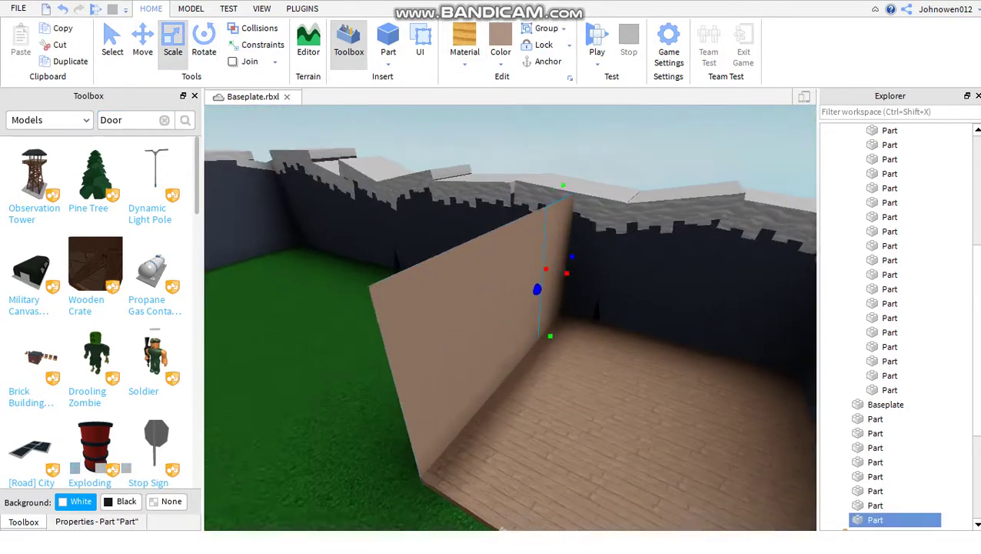
{"action": "key", "text": "w"}
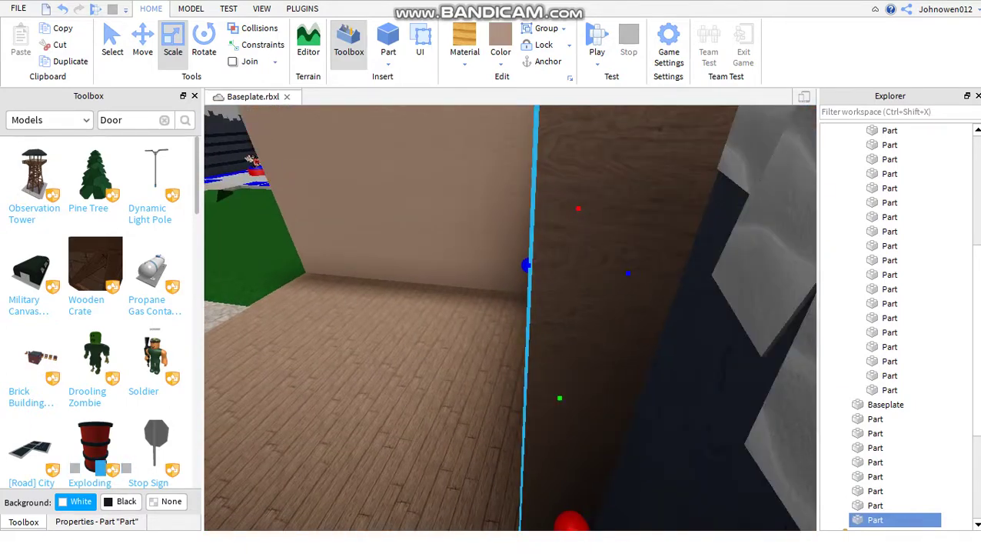
{"action": "key", "text": "w"}
{"action": "key", "text": "s"}
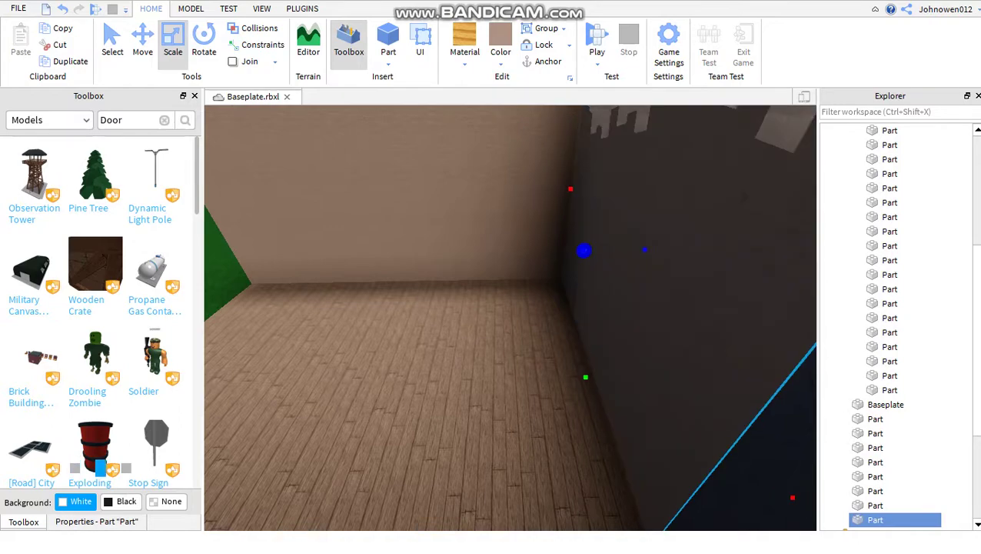
{"action": "key", "text": "w"}
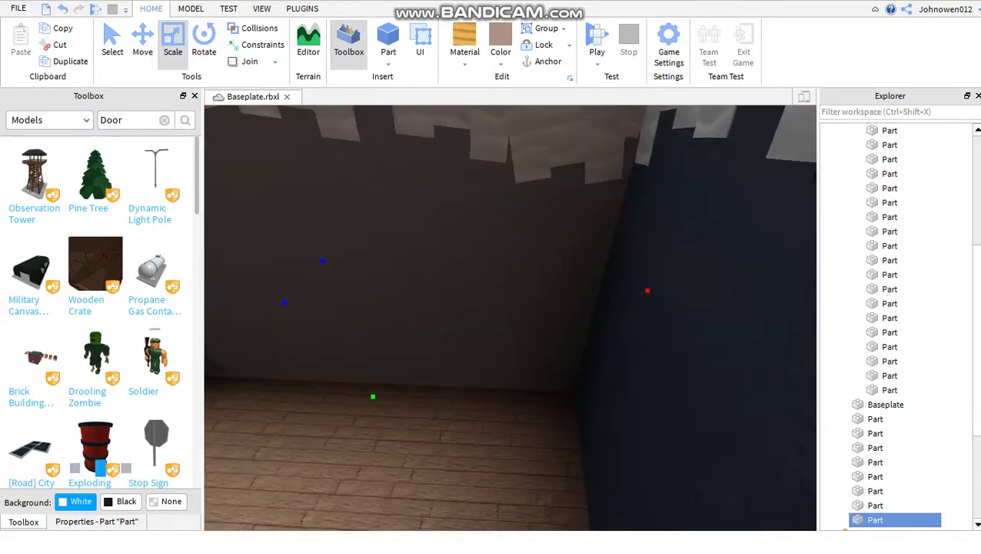
{"action": "key", "text": "e"}
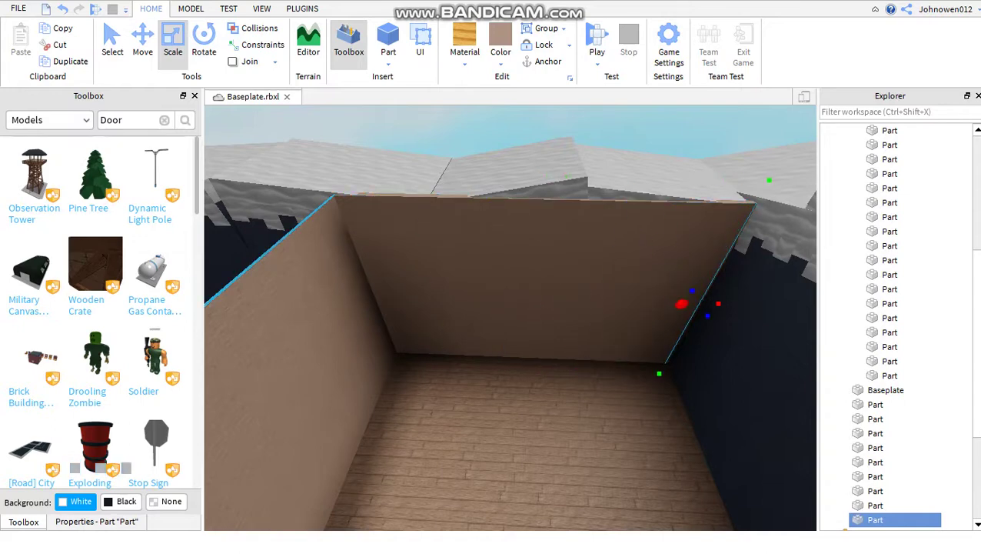
- Extend a third wall along the floor's remaining side and add a front wall section reaching the path's edge
{"action": "right_click_drag", "start_coordinate": [510, 318], "coordinate": [670, 350]}
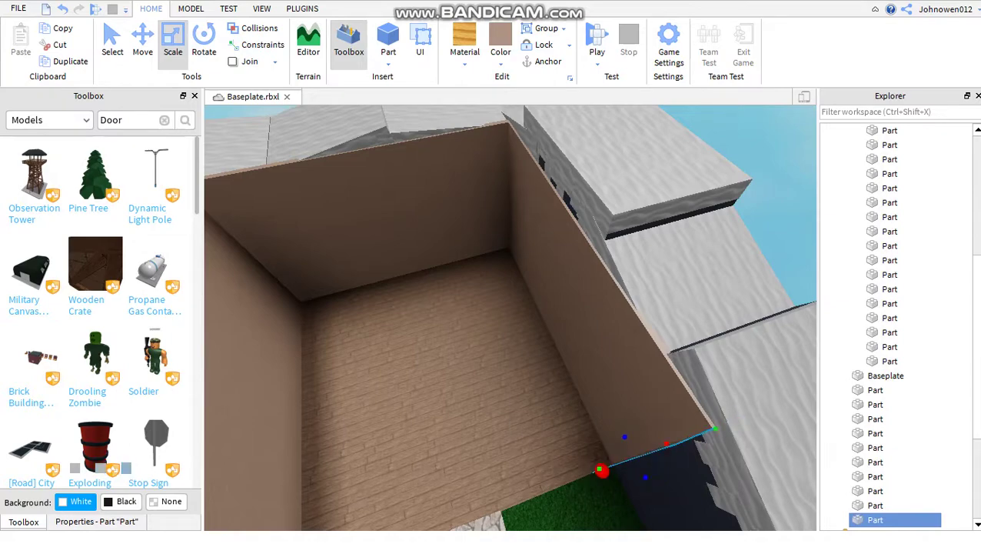
{"action": "right_click_drag", "start_coordinate": [669, 349], "coordinate": [751, 360]}
{"action": "left_click_drag", "start_coordinate": [716, 349], "coordinate": [717, 350]}
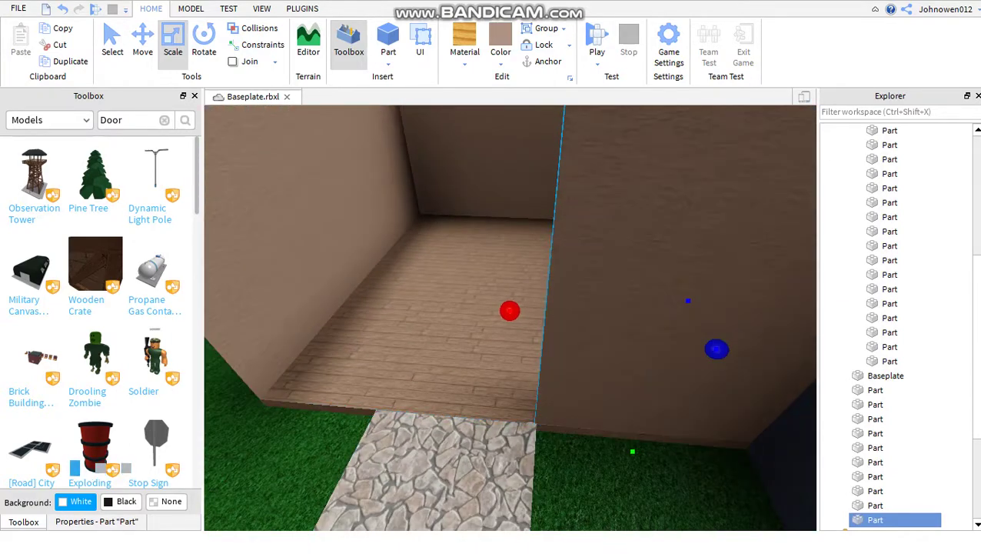
{"action": "left_click", "coordinate": [716, 349]}
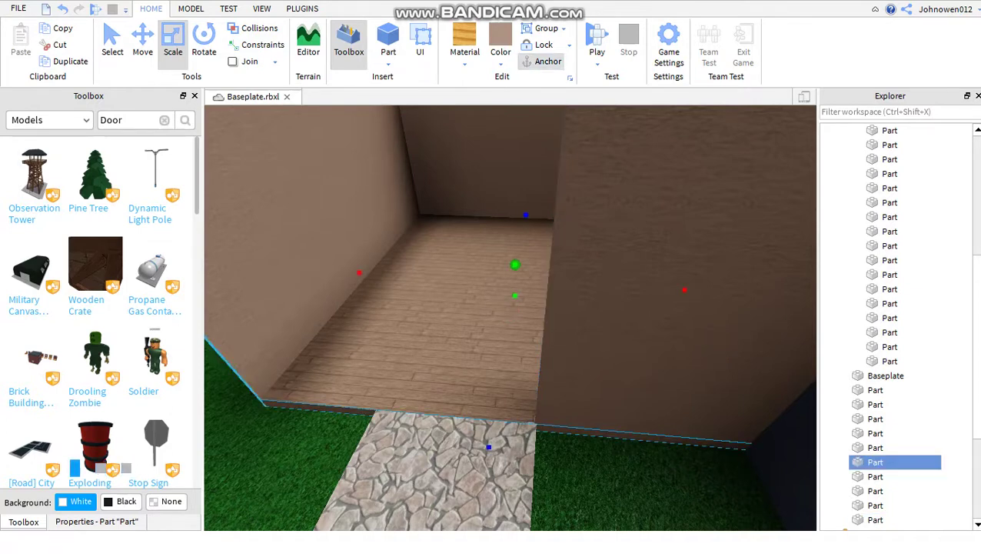
- Check which loose parts below Baseplate belong to the house, the path and the boxing ring
{"action": "left_click", "coordinate": [315, 246]}
{"action": "scroll", "coordinate": [510, 316], "scroll_direction": "down", "scroll_amount": 3}
{"action": "left_click", "coordinate": [442, 279]}
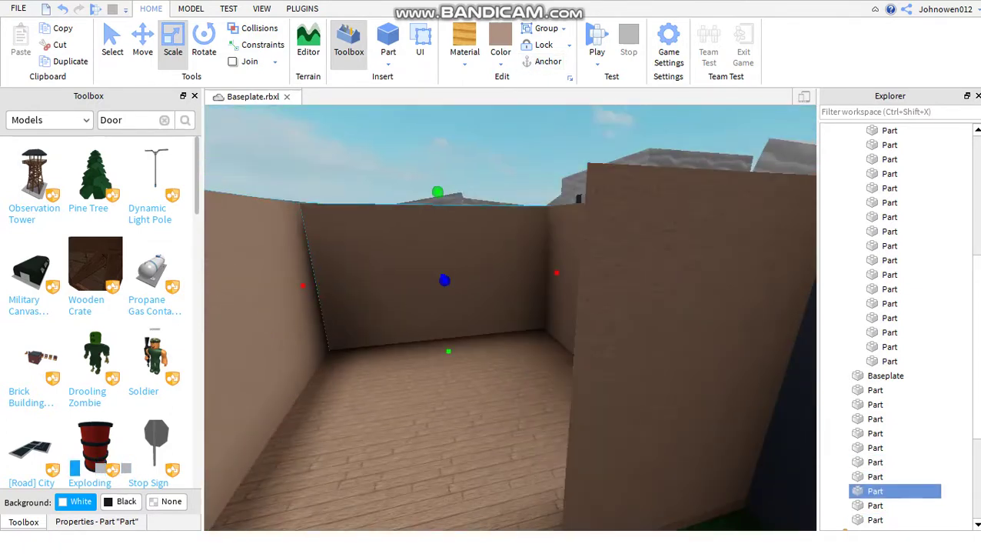
{"action": "right_click_drag", "start_coordinate": [510, 316], "coordinate": [538, 292]}
{"action": "left_click", "coordinate": [539, 254]}
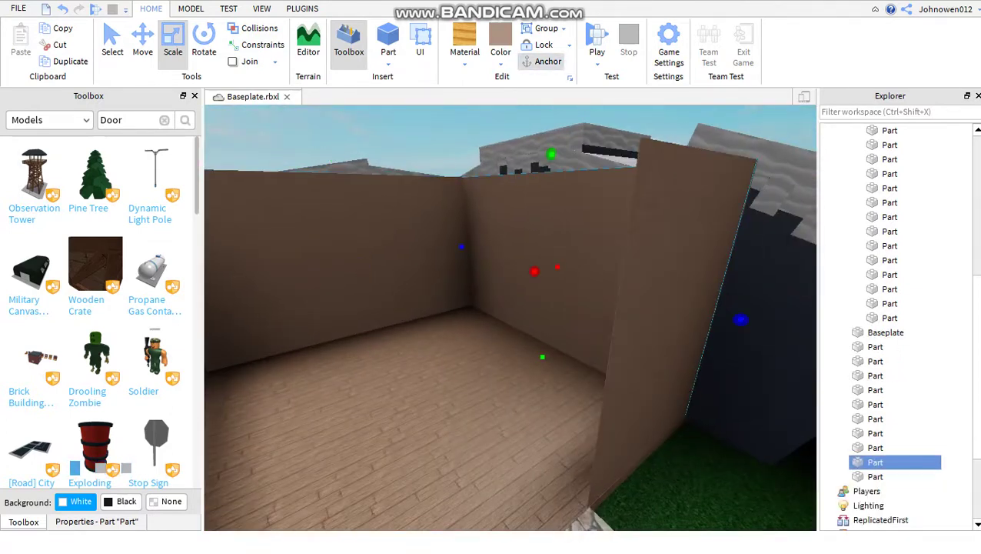
{"action": "left_click", "coordinate": [914, 332]}
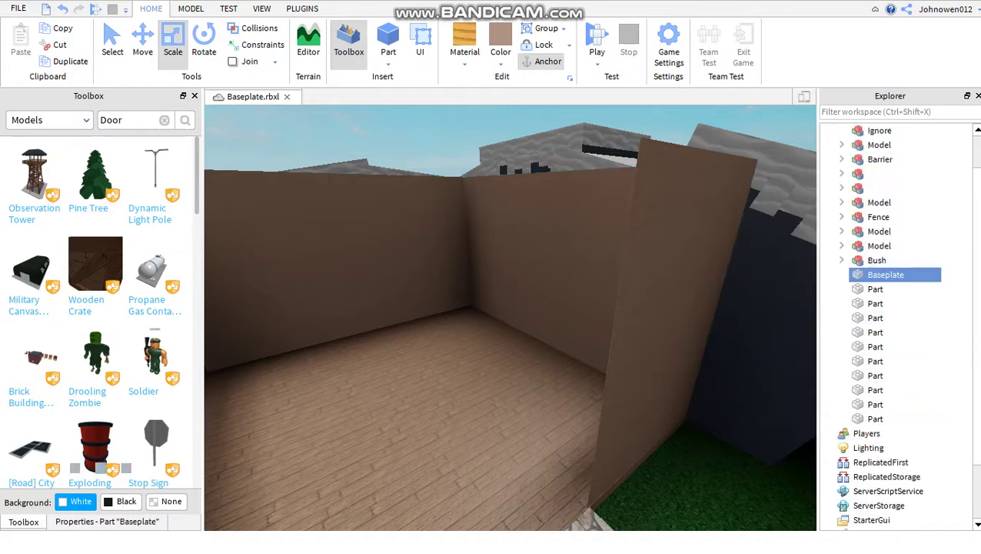
{"action": "left_click", "coordinate": [884, 289]}
{"action": "left_click", "coordinate": [875, 361], "text": "shift"}
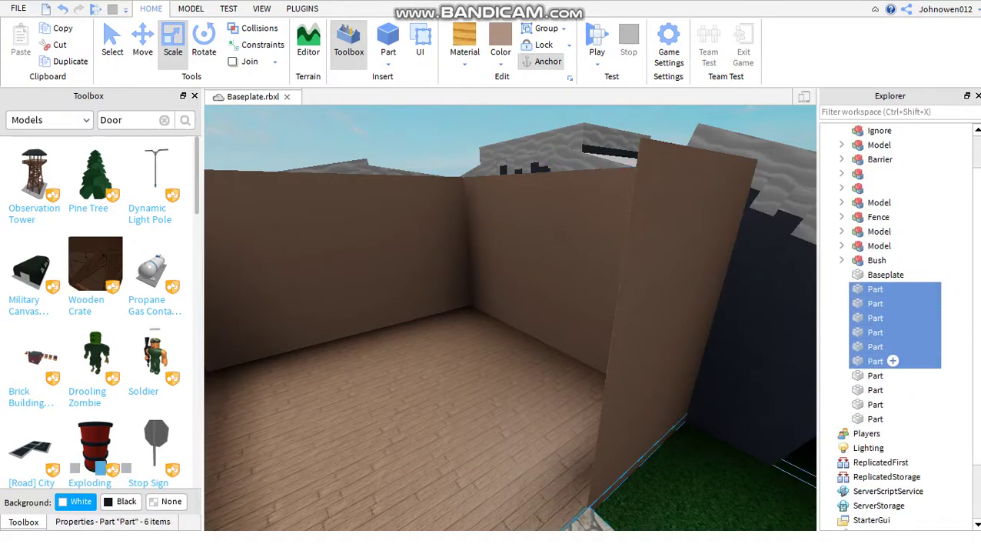
{"action": "key", "text": "f"}
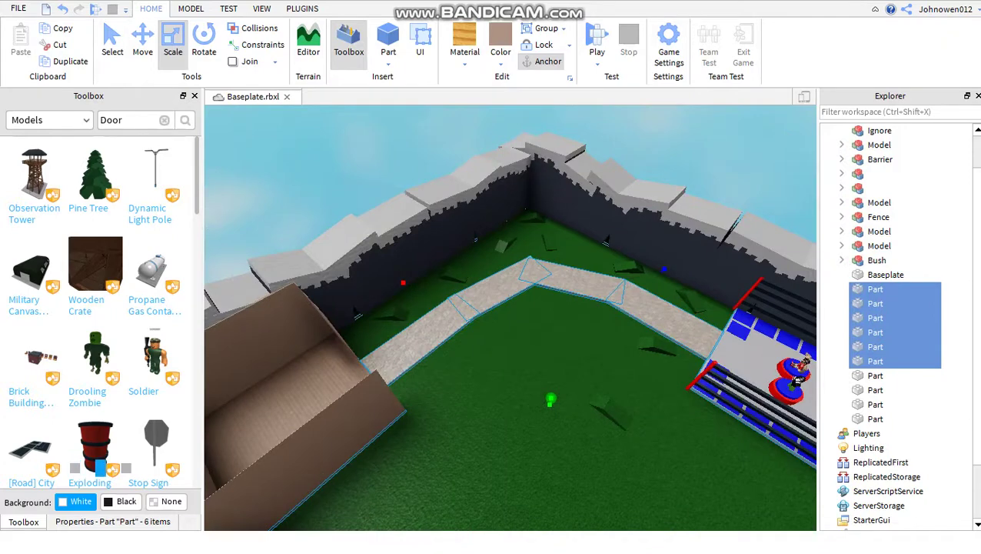
- Group the boxing ring's floor part into its own model and check the model's contents
{"action": "left_click", "coordinate": [875, 289]}
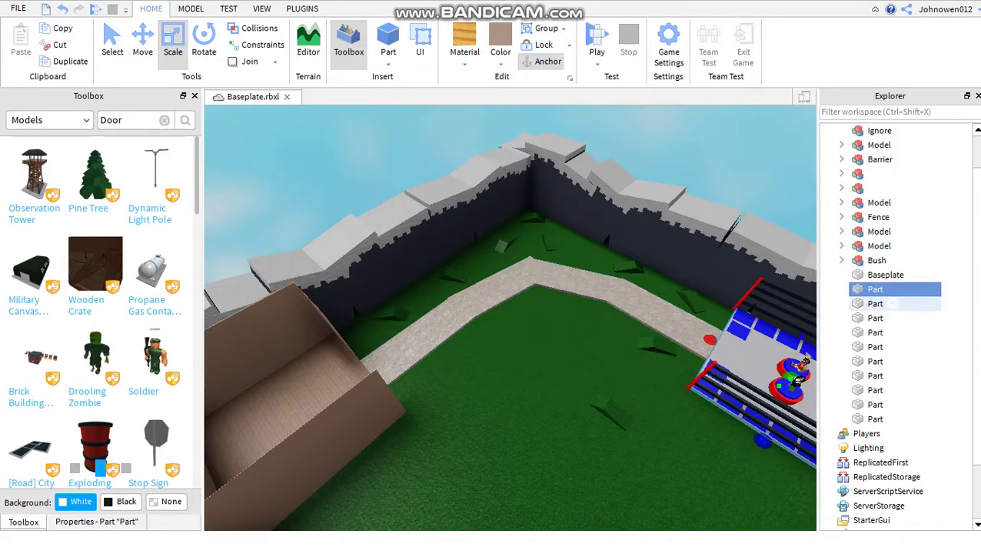
{"action": "key", "text": "f"}
{"action": "right_click", "coordinate": [885, 289]}
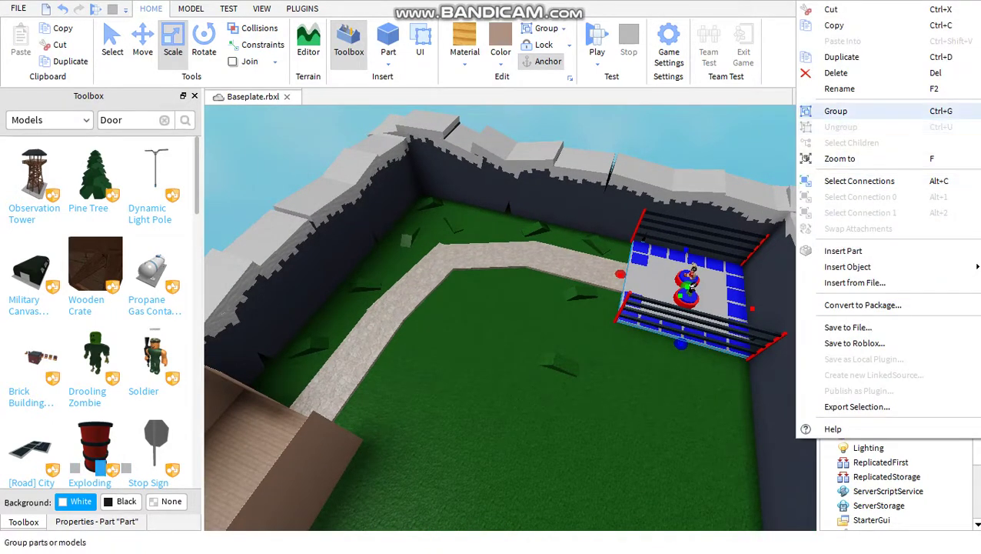
{"action": "left_click", "coordinate": [835, 112]}
{"action": "left_click", "coordinate": [886, 289]}
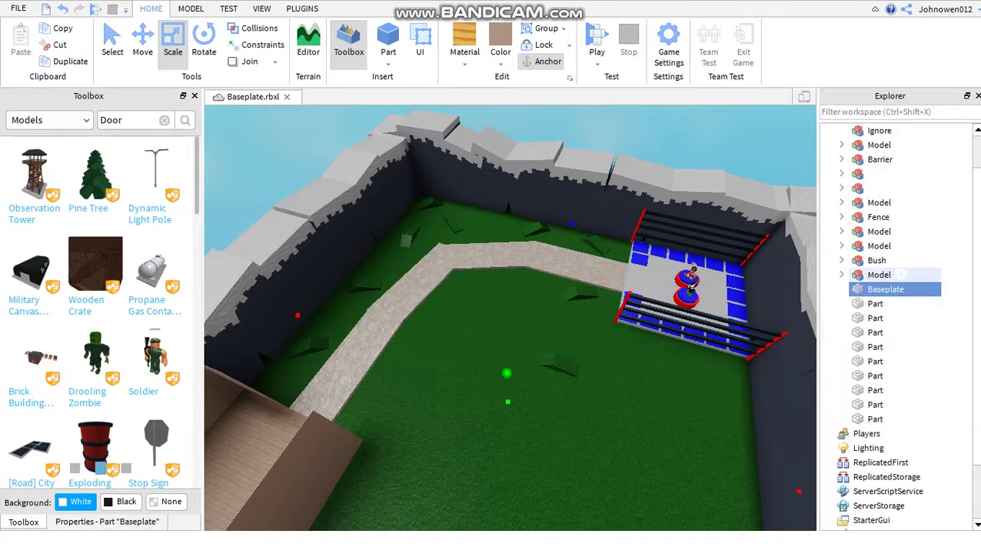
{"action": "left_click", "coordinate": [879, 275]}
{"action": "left_click", "coordinate": [841, 275]}
{"action": "left_click", "coordinate": [841, 275]}
- Group the four cobblestone path parts below Baseplate into one model
{"action": "left_click", "coordinate": [932, 303]}
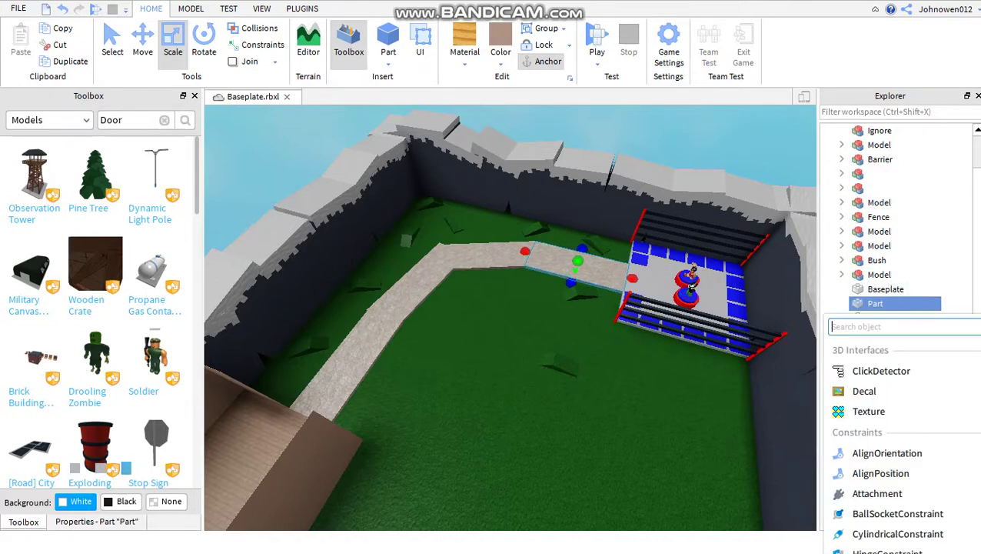
{"action": "key", "text": "Escape"}
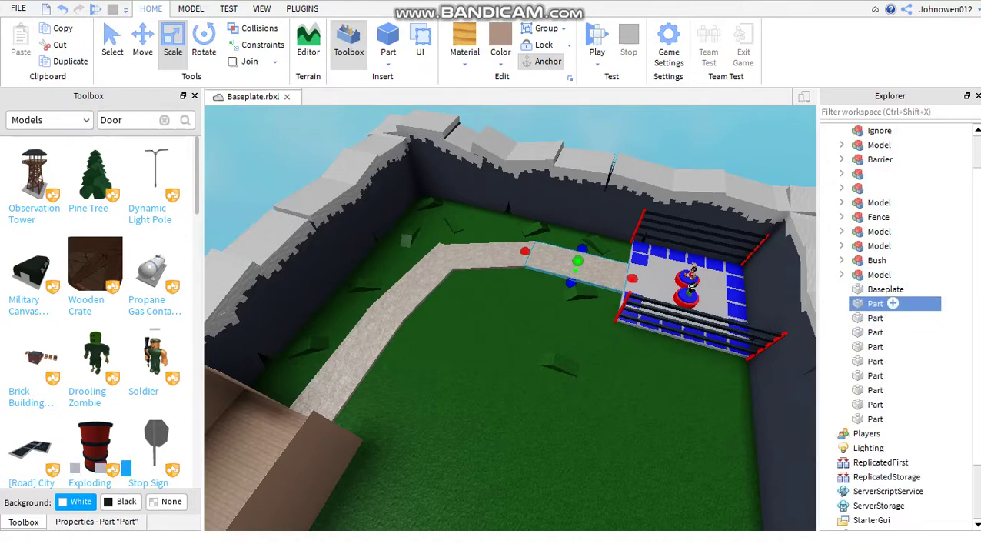
{"action": "left_click_drag", "start_coordinate": [953, 298], "coordinate": [928, 349]}
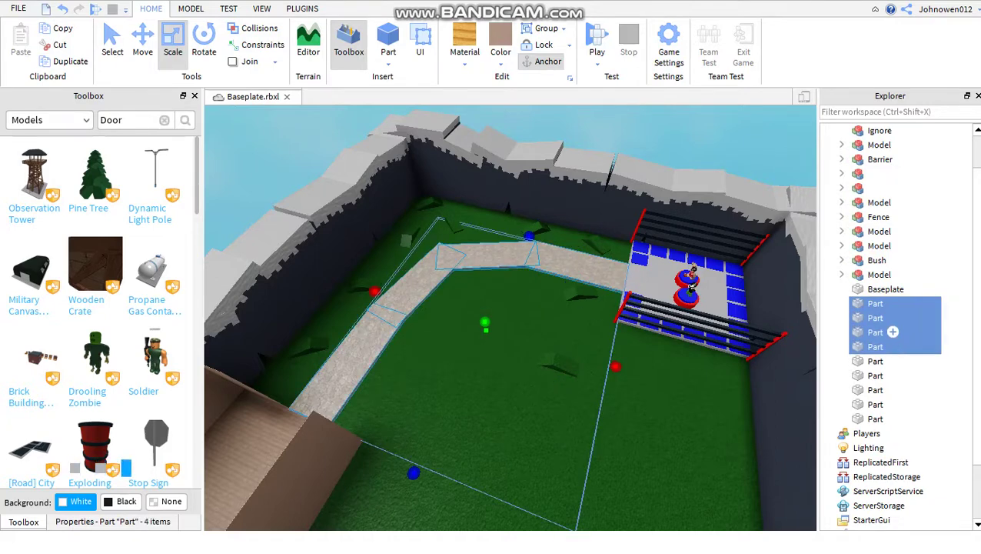
{"action": "right_click", "coordinate": [893, 331]}
{"action": "left_click", "coordinate": [837, 109]}
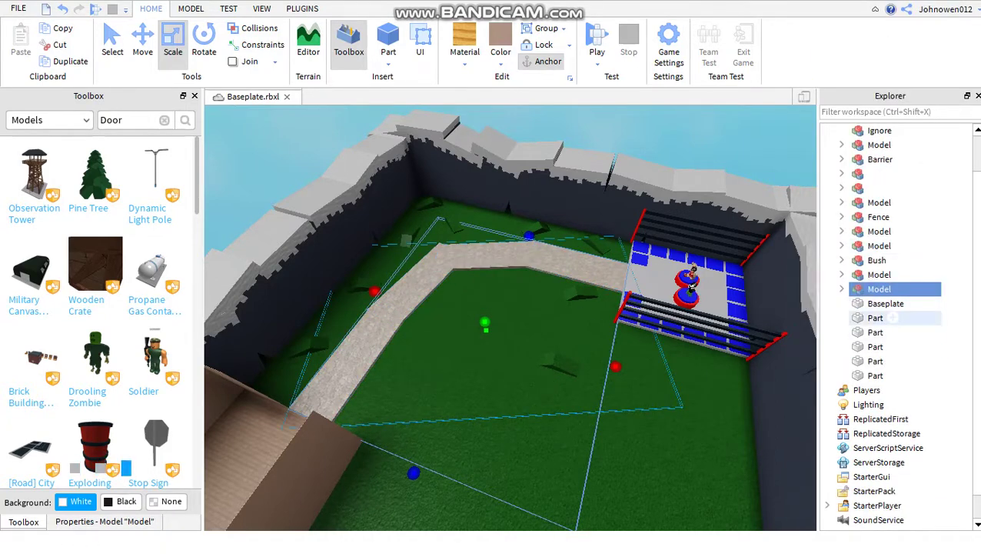
- Duplicate the front wall section and fit the copy on the opposite side of the path, keeping a path-wide doorway
{"action": "left_click_drag", "start_coordinate": [893, 317], "coordinate": [893, 375]}
{"action": "key", "text": "f"}
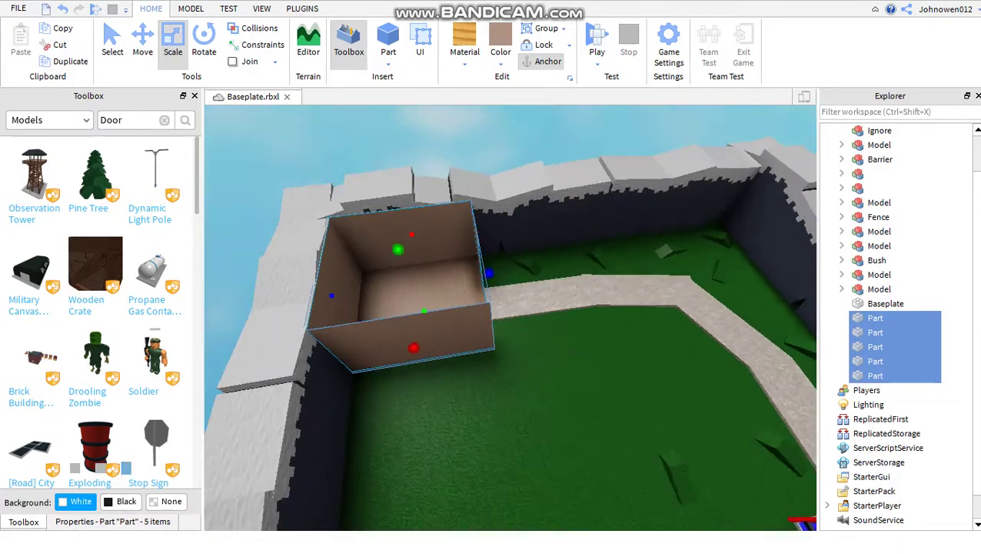
{"action": "scroll", "coordinate": [510, 317], "scroll_direction": "down", "scroll_amount": 5}
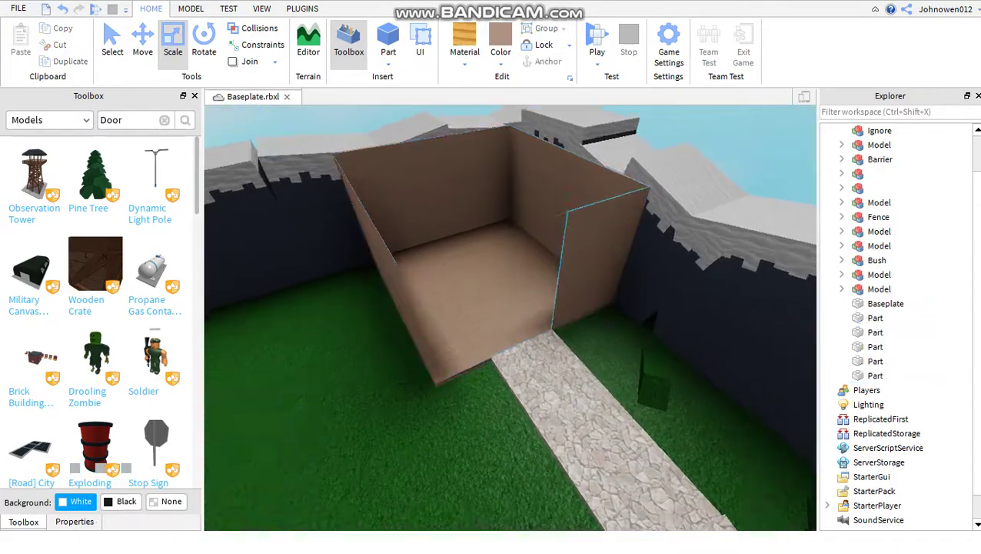
{"action": "left_click", "coordinate": [893, 375]}
{"action": "scroll", "coordinate": [510, 317], "scroll_direction": "up", "scroll_amount": 5}
{"action": "key", "text": "ctrl+d"}
{"action": "key", "text": "a"}
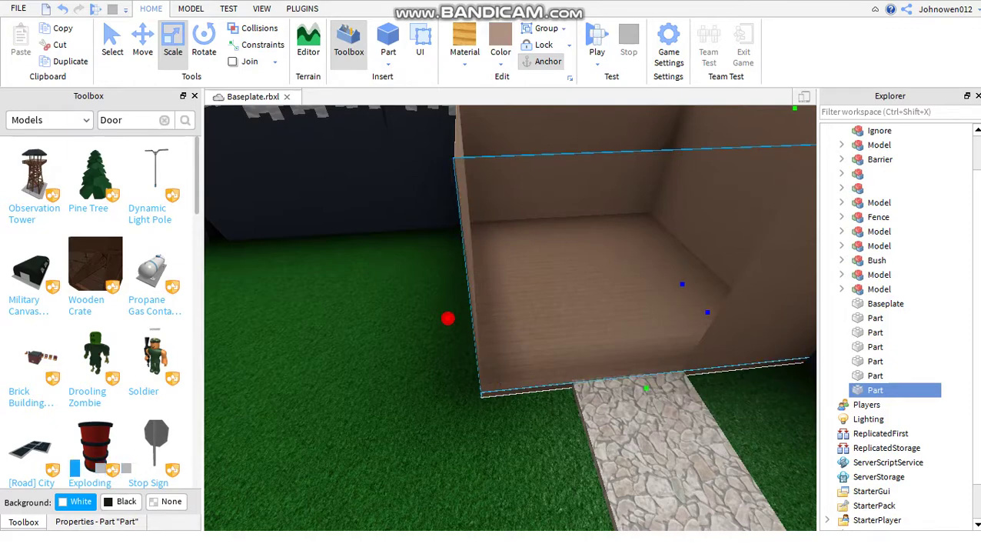
{"action": "key", "text": "d"}
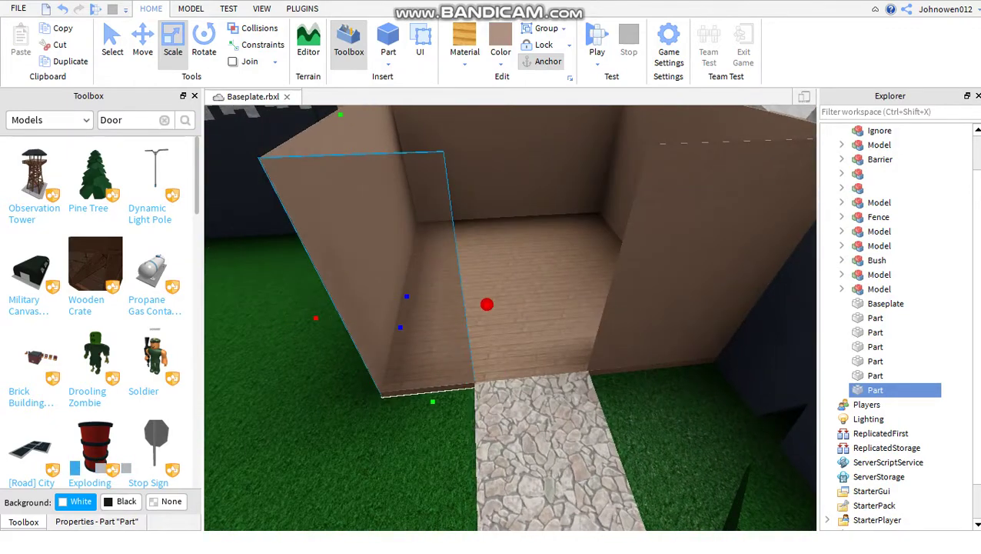
{"action": "key", "text": "s"}
- Duplicate the new front wall section, shorten the copy to its upper part and stretch it across the doorway as a header
{"action": "key", "text": "ctrl+d"}
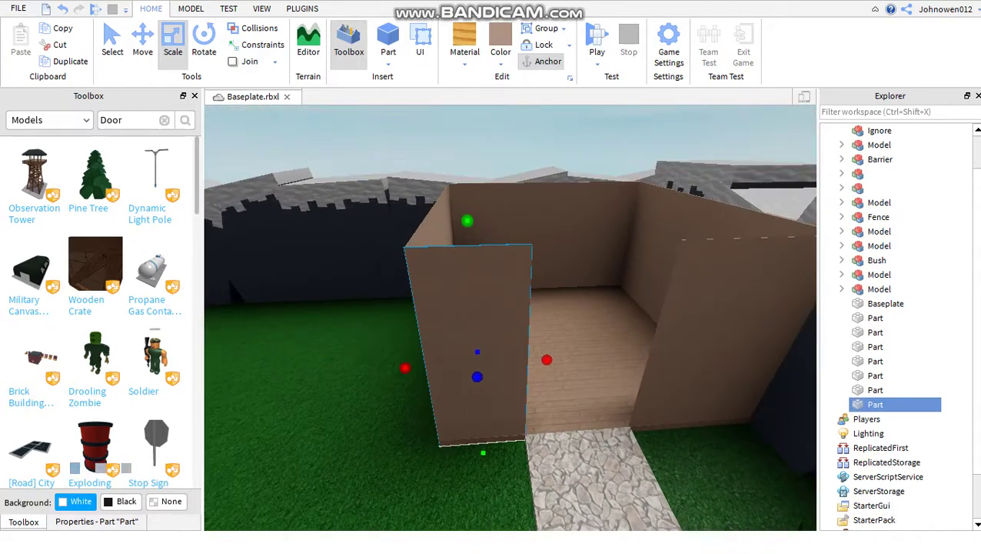
{"action": "scroll", "coordinate": [96, 308], "scroll_direction": "down", "scroll_amount": 3}
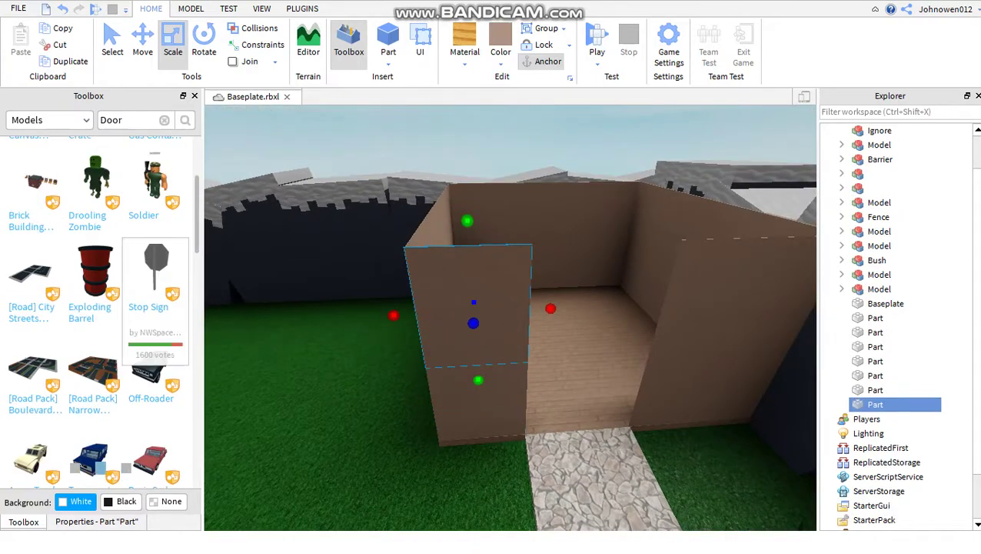
{"action": "left_click_drag", "start_coordinate": [551, 309], "coordinate": [667, 303]}
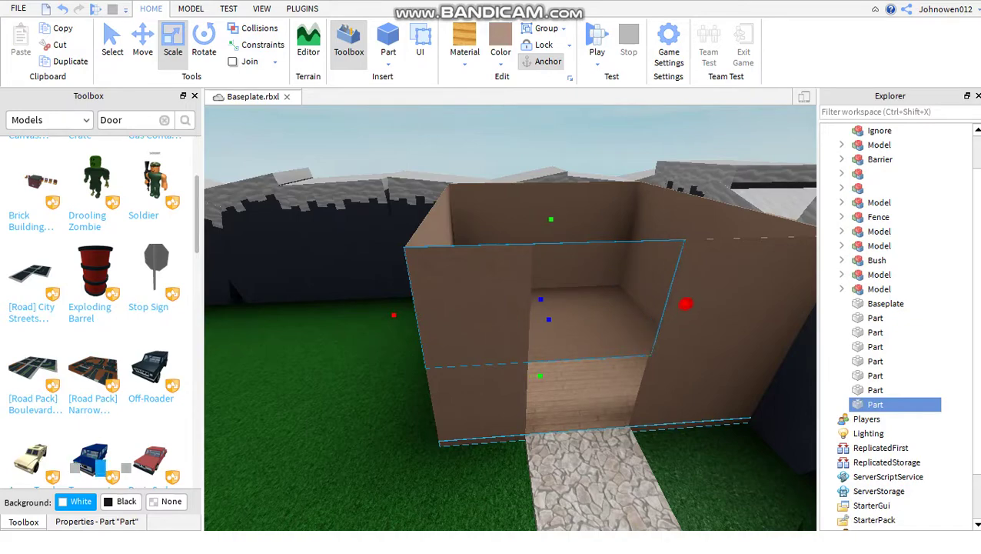
{"action": "right_click_drag", "start_coordinate": [667, 303], "coordinate": [765, 306]}
- Examine the doorway from the path, the available materials and the outside of the house's side wall
{"action": "key", "text": "w"}
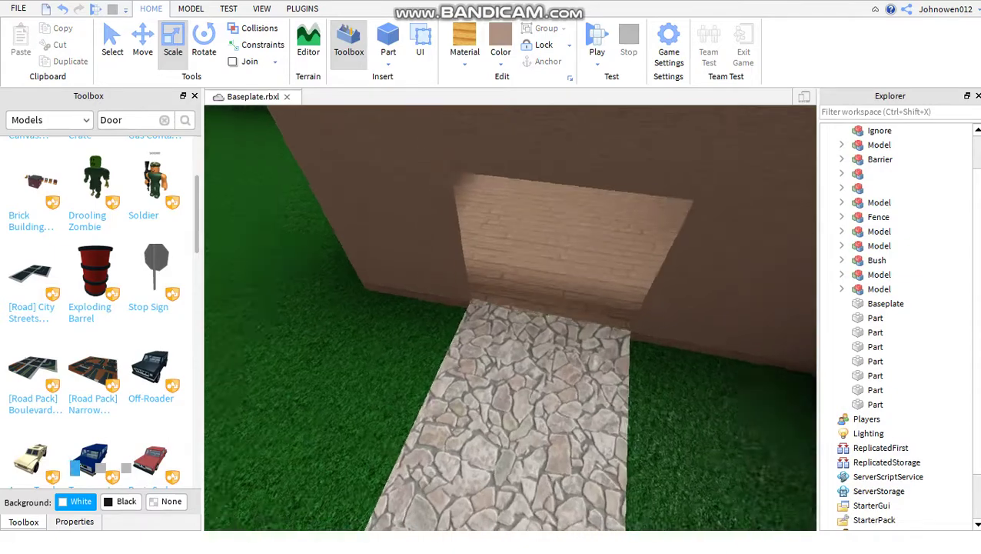
{"action": "left_click", "coordinate": [538, 346]}
{"action": "scroll", "coordinate": [510, 317], "scroll_direction": "down", "scroll_amount": 10}
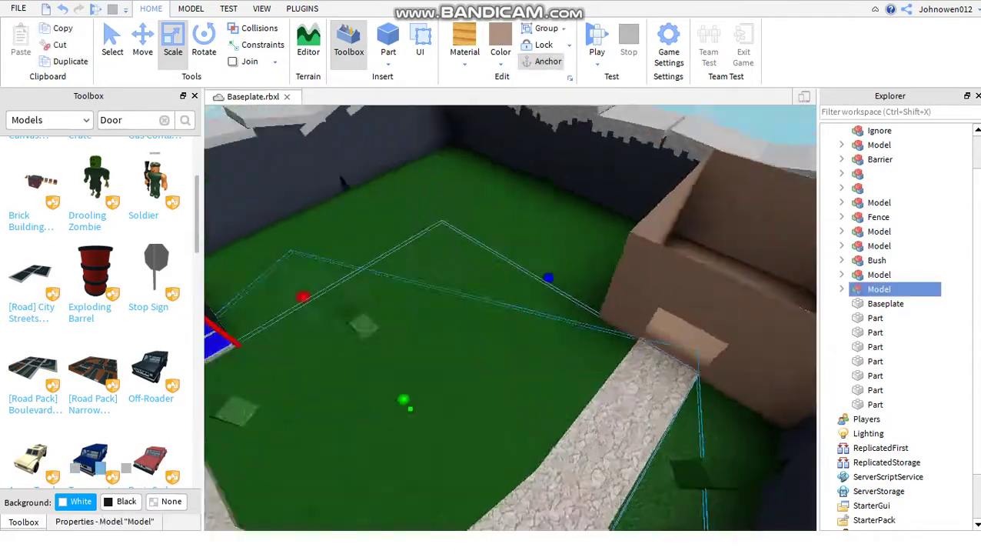
{"action": "scroll", "coordinate": [510, 317], "scroll_direction": "up", "scroll_amount": 10}
{"action": "key", "text": "w"}
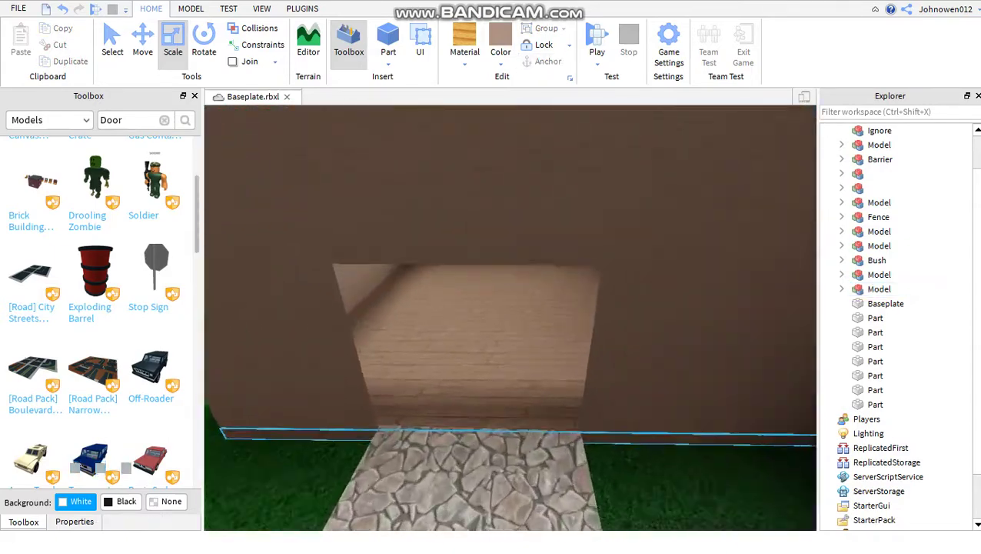
{"action": "key", "text": "s"}
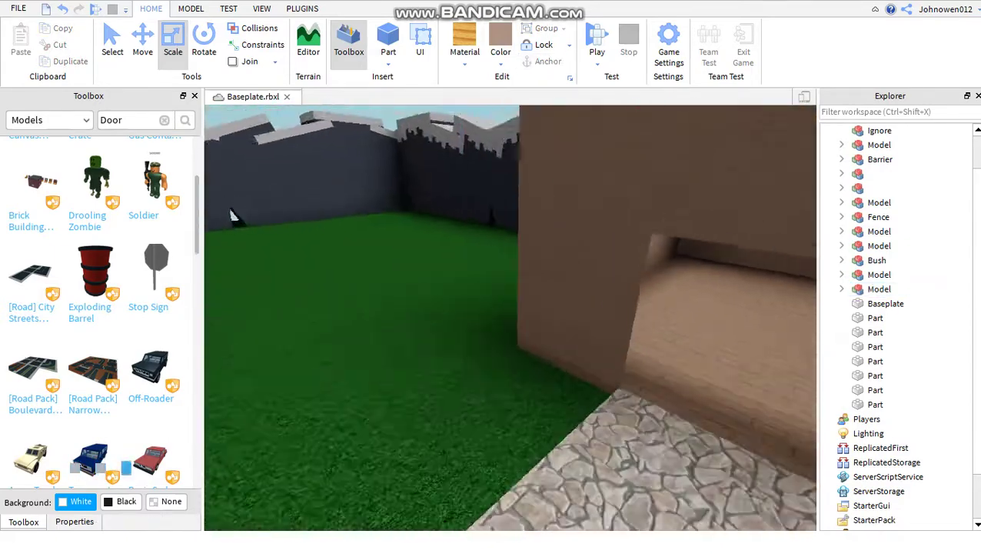
{"action": "scroll", "coordinate": [96, 461], "scroll_direction": "up", "scroll_amount": 5}
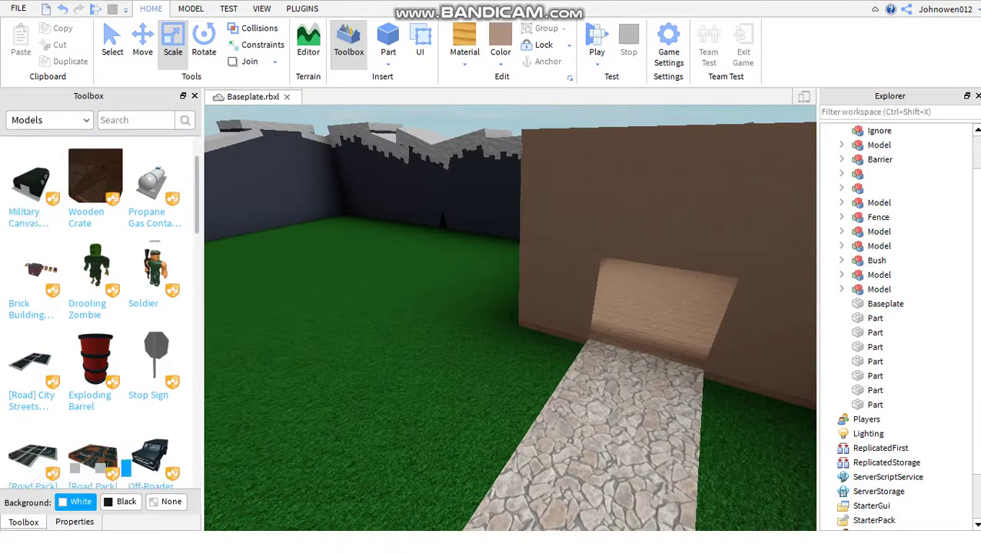
{"action": "key", "text": "w"}
{"action": "left_click", "coordinate": [464, 51]}
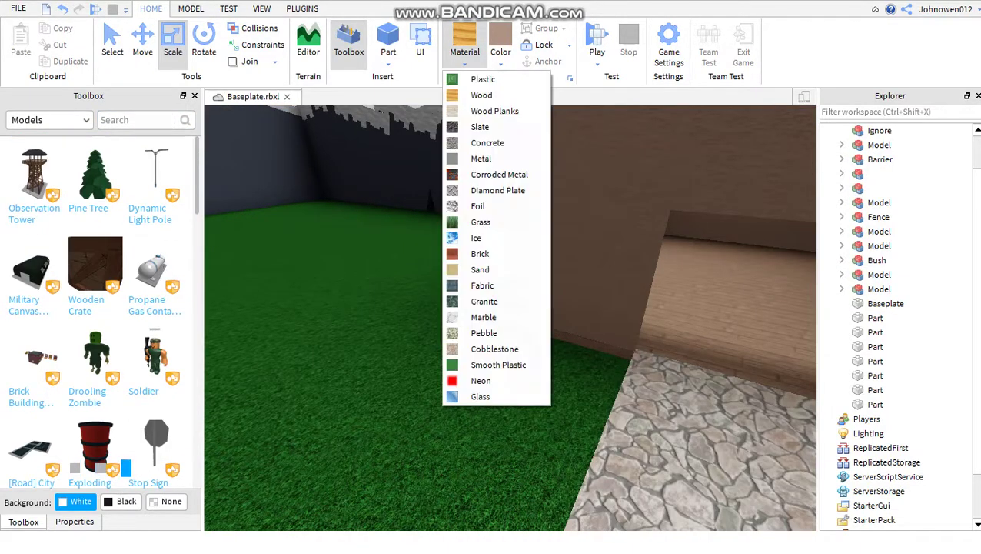
{"action": "key", "text": "Escape"}
{"action": "key", "text": "w"}
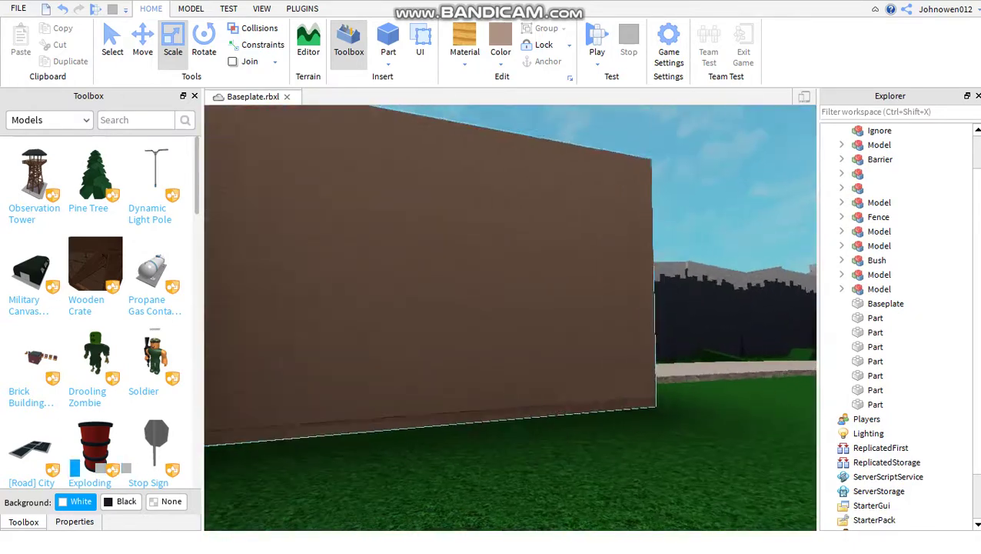
- Duplicate the side wall, narrow the copy to a section beside the perimeter wall and delete the full-length original
{"action": "left_click", "coordinate": [875, 332]}
{"action": "key", "text": "f"}
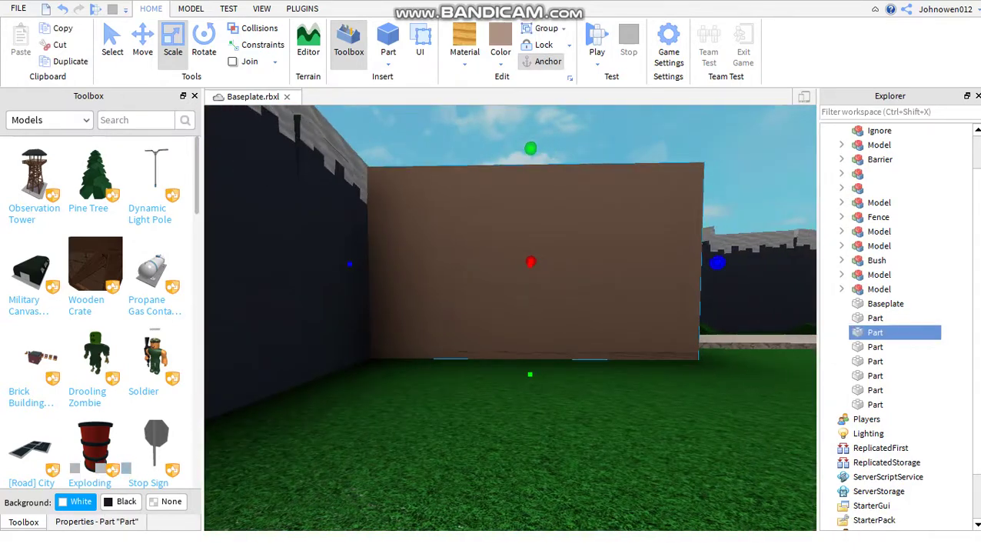
{"action": "key", "text": "ctrl+d"}
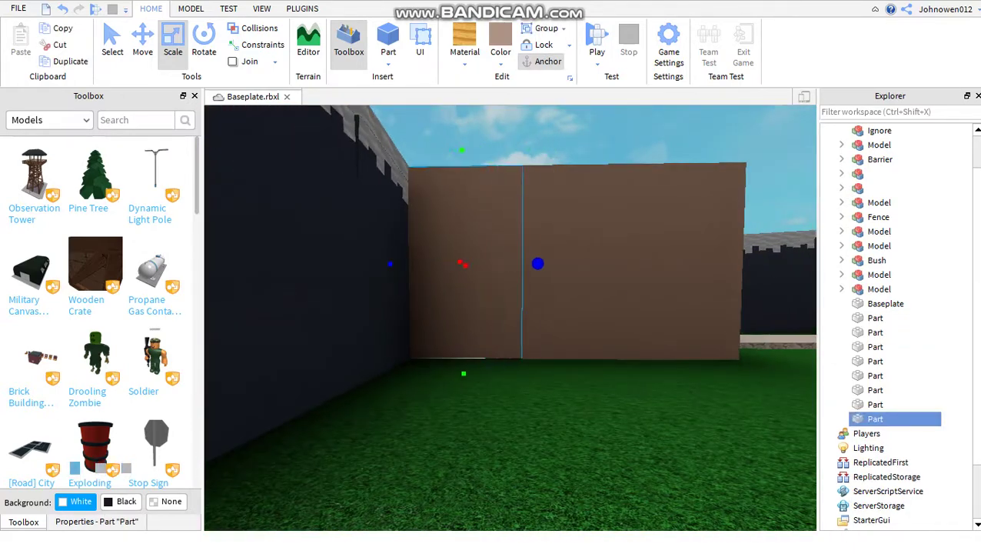
{"action": "left_click", "coordinate": [876, 332]}
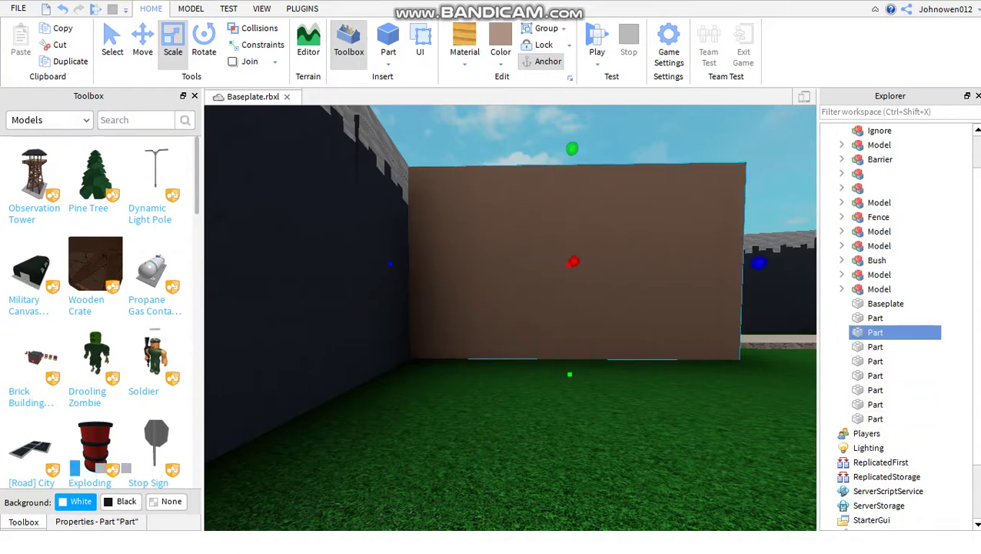
{"action": "right_click", "coordinate": [875, 332]}
{"action": "left_click", "coordinate": [680, 88]}
{"action": "left_click", "coordinate": [875, 404]}
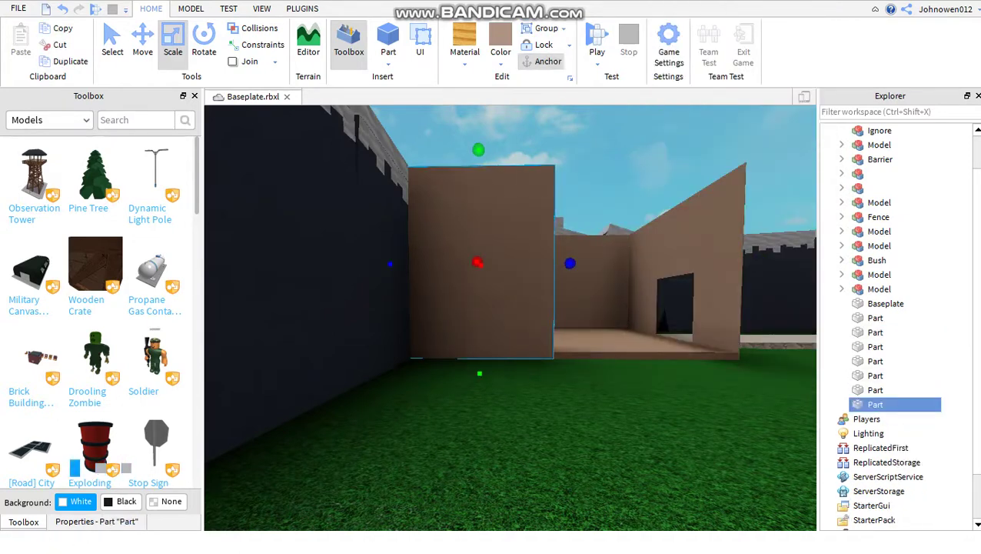
- Duplicate the tall side section, lower the copy to a knee-high wall and extend it along the floor to the front corner
{"action": "key", "text": "ctrl+d"}
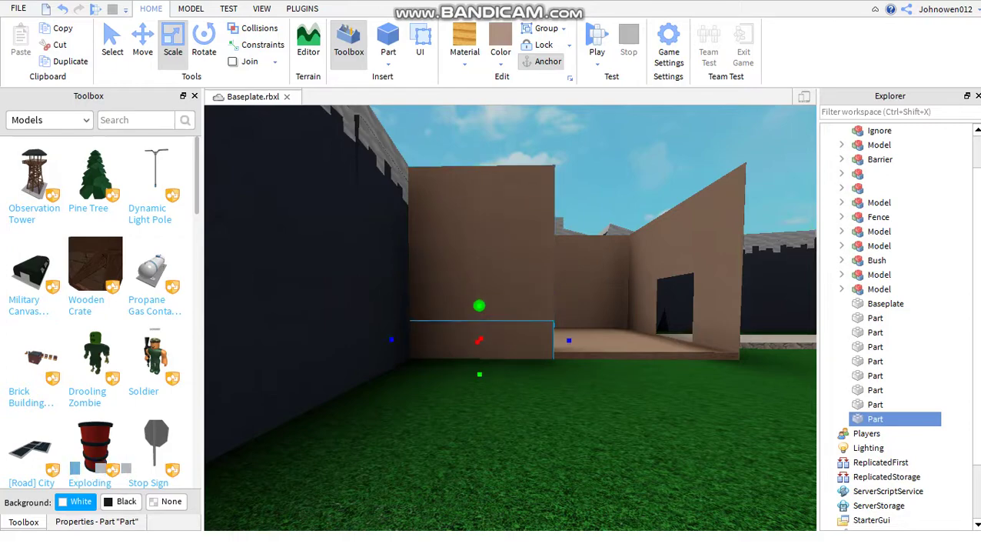
{"action": "key", "text": "a"}
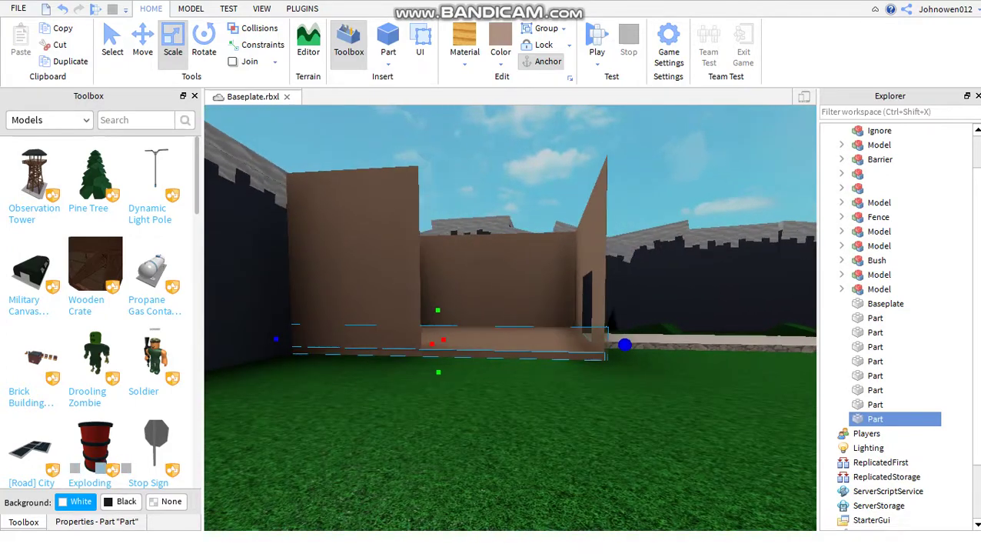
{"action": "key", "text": "w"}
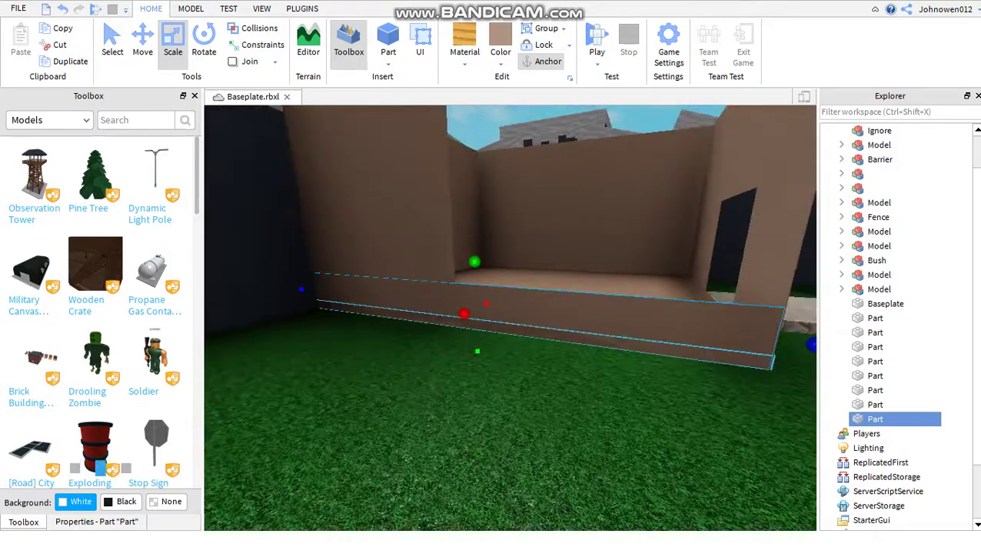
{"action": "key", "text": "w"}
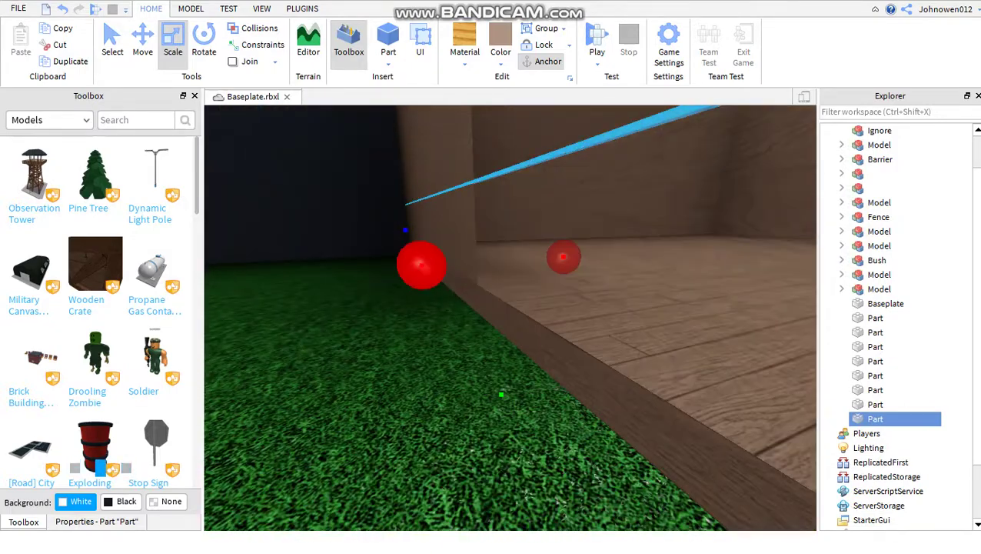
{"action": "key", "text": "a"}
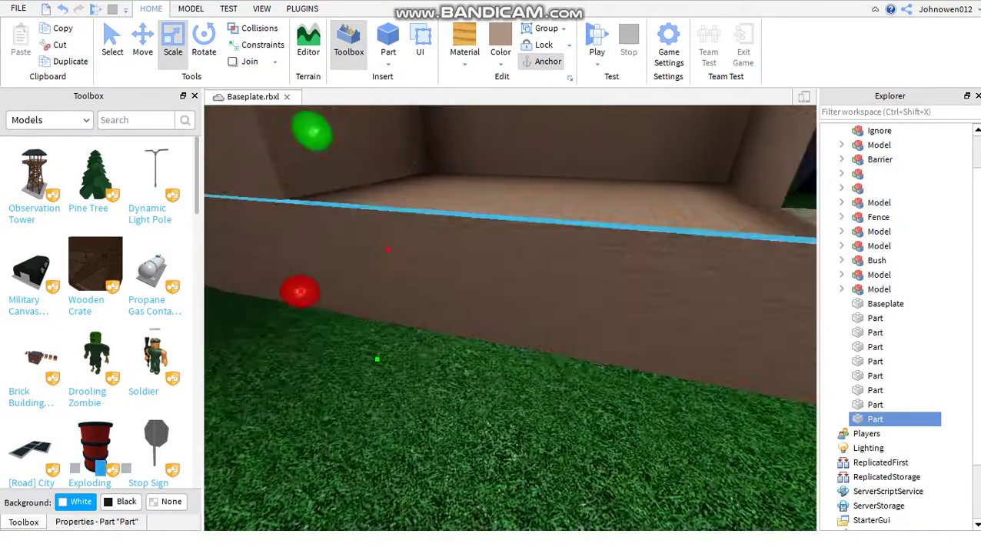
{"action": "key", "text": "s"}
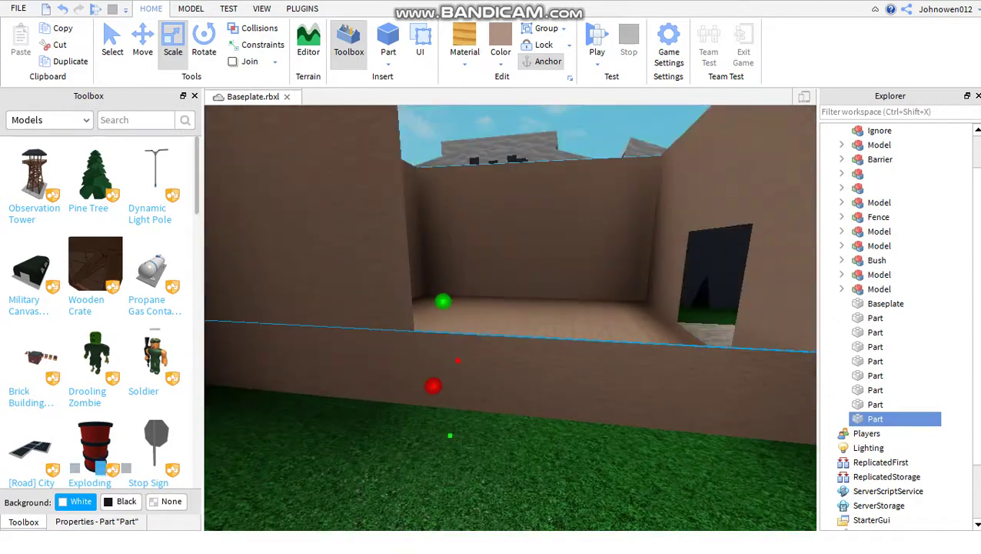
{"action": "key", "text": "d"}
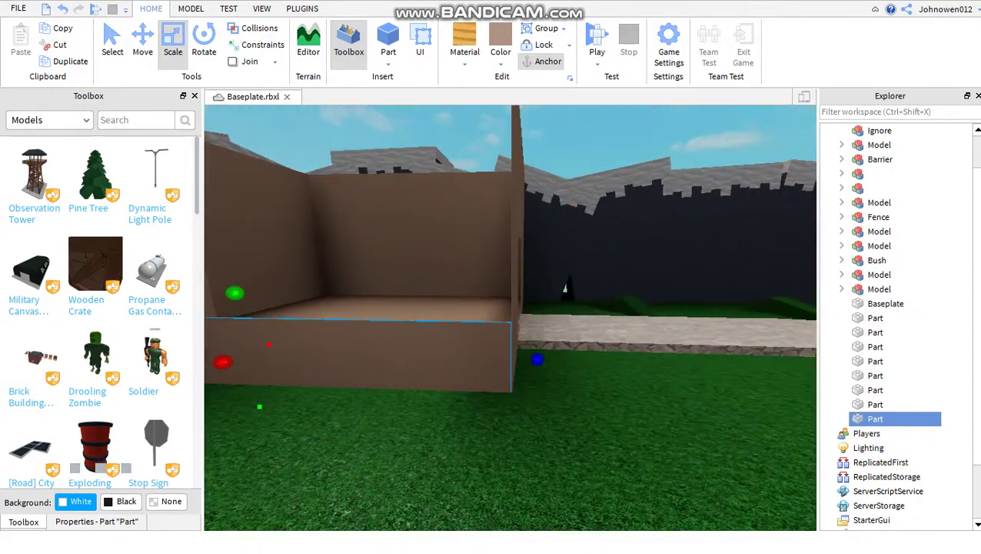
{"action": "key", "text": "a"}
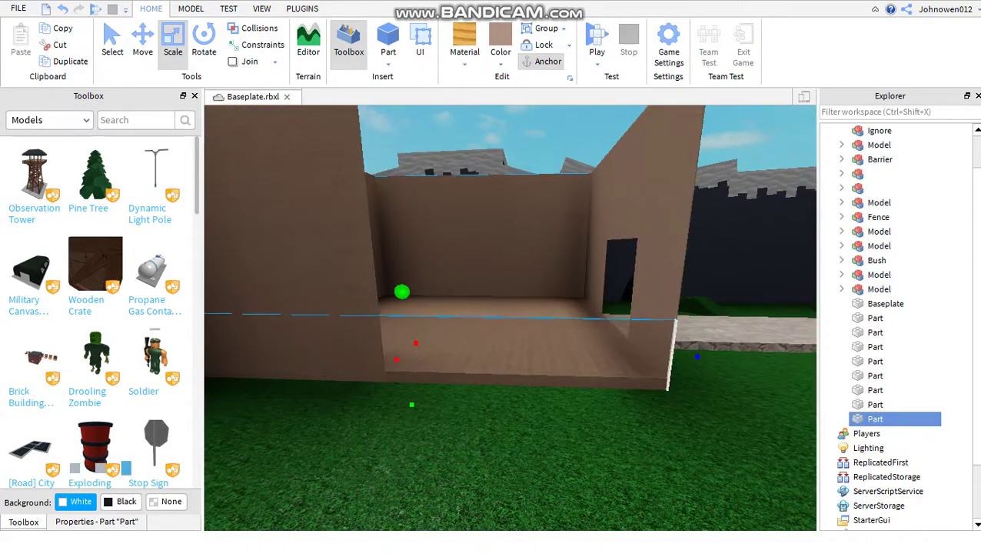
{"action": "key", "text": "Left"}
- Move the tall side wall section to the middle of the low wall, leaving a window opening on either side
{"action": "left_click", "coordinate": [875, 404]}
{"action": "key", "text": "ctrl+2"}
{"action": "key", "text": "w"}
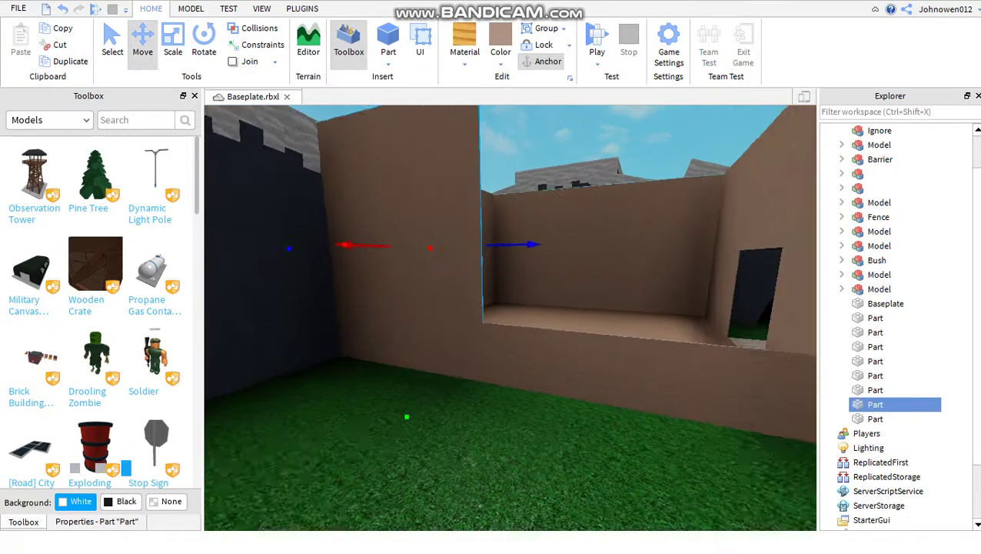
{"action": "key", "text": "a"}
{"action": "key", "text": "a"}
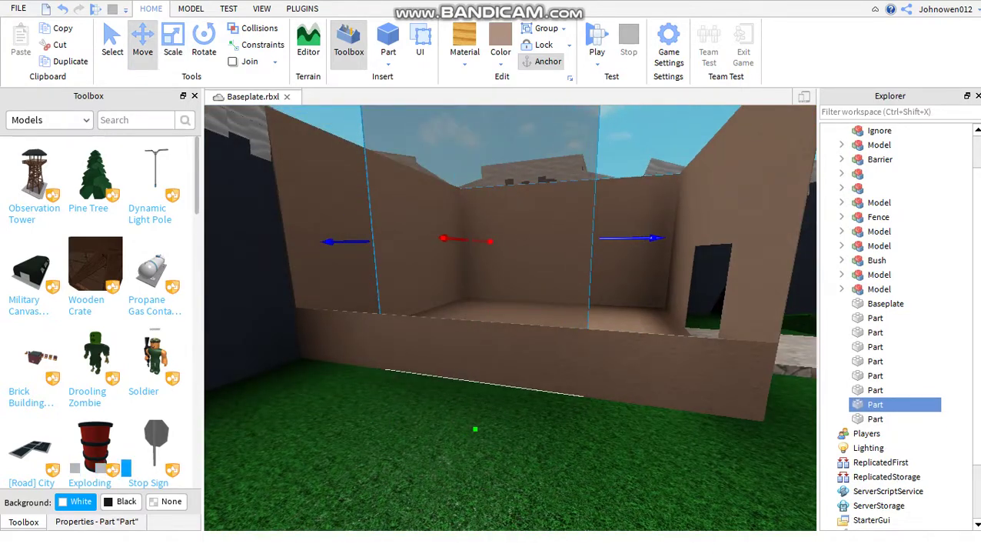
{"action": "key", "text": "ctrl+z"}
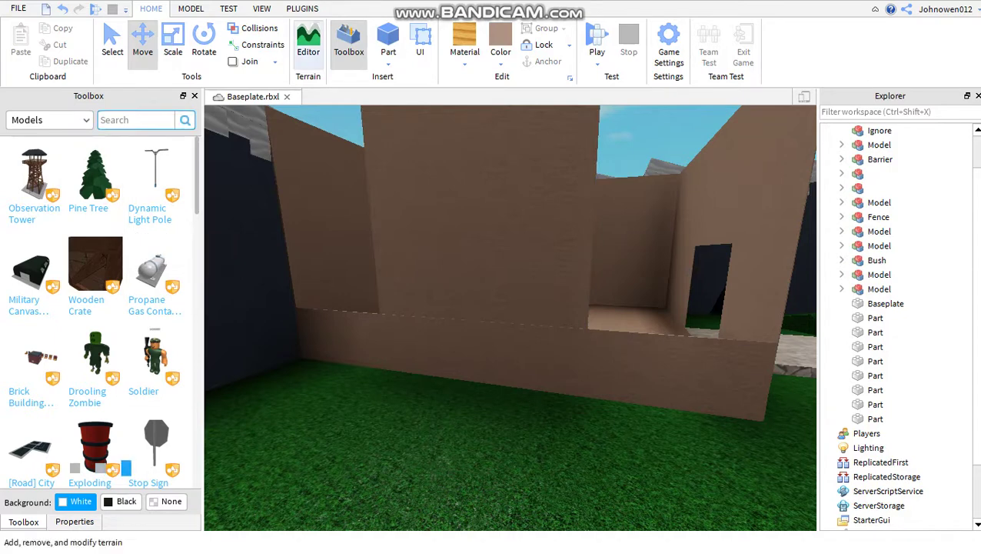
- Choose Fabric as the material and insert a new block part on the low side wall by the front window opening
{"action": "left_click", "coordinate": [464, 46]}
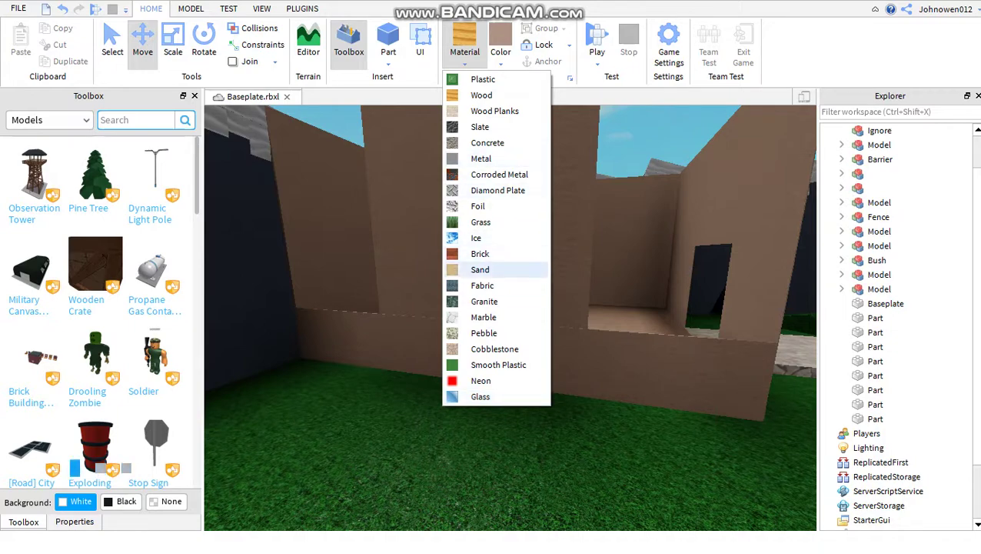
{"action": "left_click", "coordinate": [483, 285]}
{"action": "right_click_drag", "start_coordinate": [508, 315], "coordinate": [653, 242]}
{"action": "left_click", "coordinate": [113, 42]}
{"action": "left_click", "coordinate": [388, 42]}
{"action": "scroll", "coordinate": [510, 317], "scroll_direction": "up", "scroll_amount": 3}
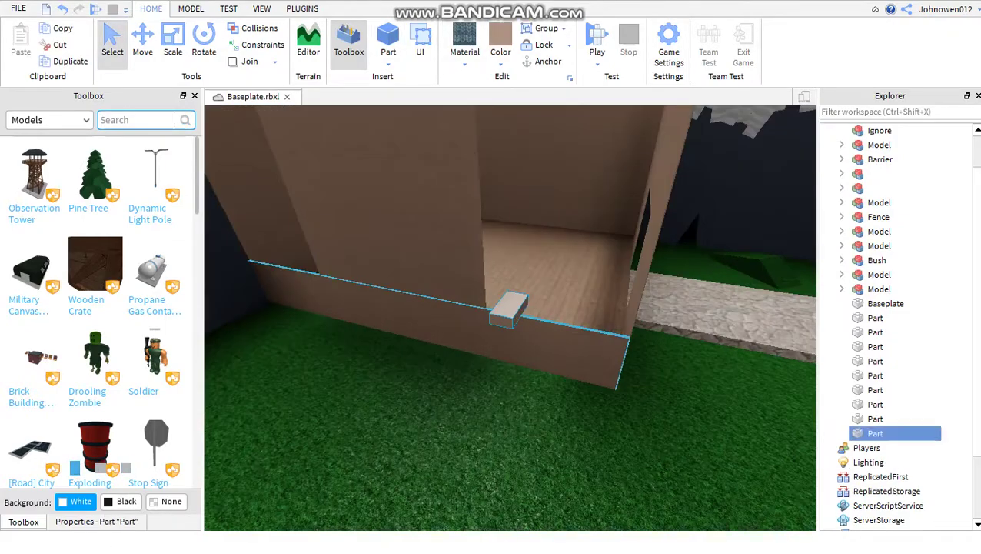
- Stand the new block on the low side wall in the front window opening and lengthen it as a thin bottom frame rail
{"action": "right_click_drag", "start_coordinate": [510, 317], "coordinate": [562, 290]}
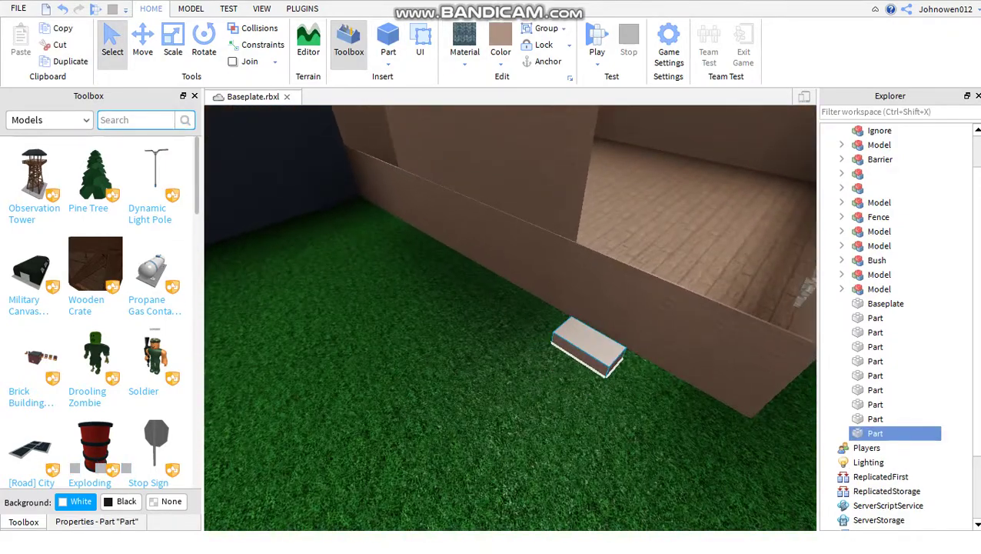
{"action": "scroll", "coordinate": [510, 316], "scroll_direction": "up", "scroll_amount": 3}
{"action": "right_click_drag", "start_coordinate": [510, 317], "coordinate": [591, 323]}
{"action": "key", "text": "ctrl+2"}
{"action": "key", "text": "ctrl+3"}
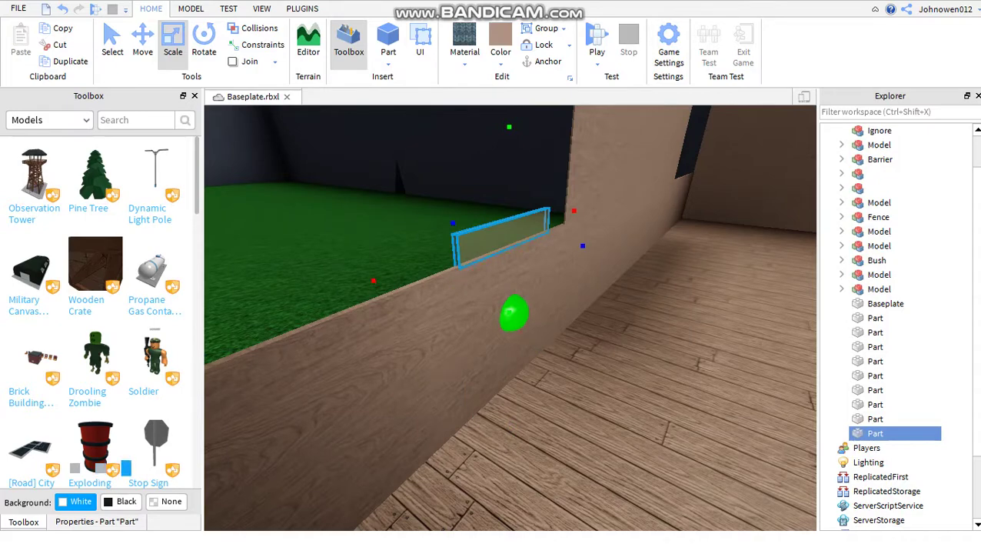
{"action": "right_click_drag", "start_coordinate": [507, 315], "coordinate": [507, 316]}
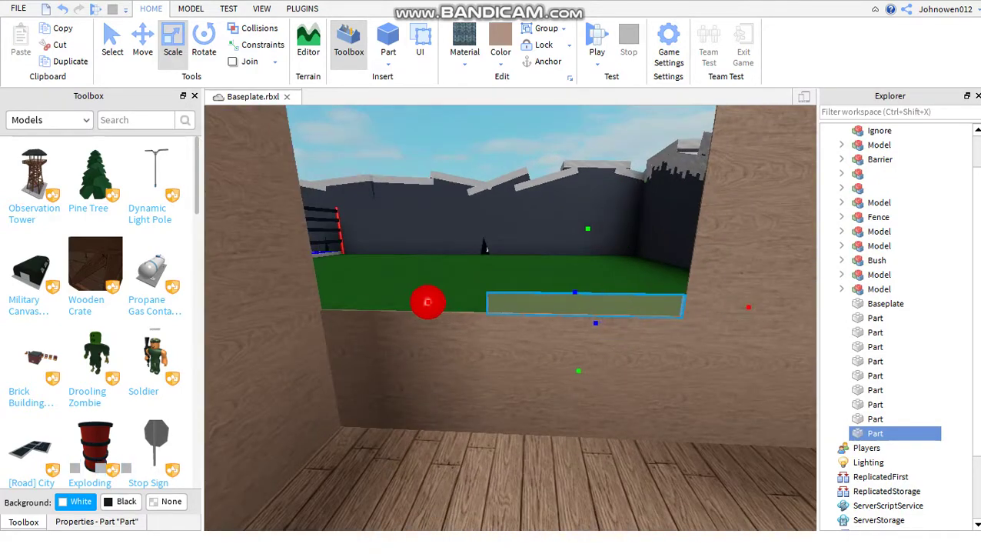
{"action": "left_click_drag", "start_coordinate": [427, 301], "coordinate": [411, 302]}
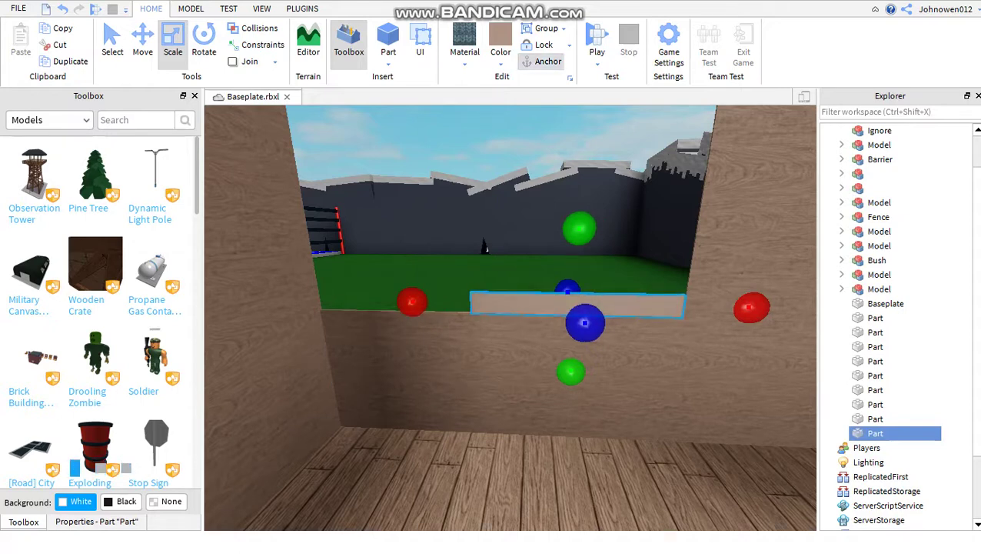
- Duplicate the bottom frame rail, heighten the copy above it into a window pane and set its material to Glass
{"action": "key", "text": "ctrl+d"}
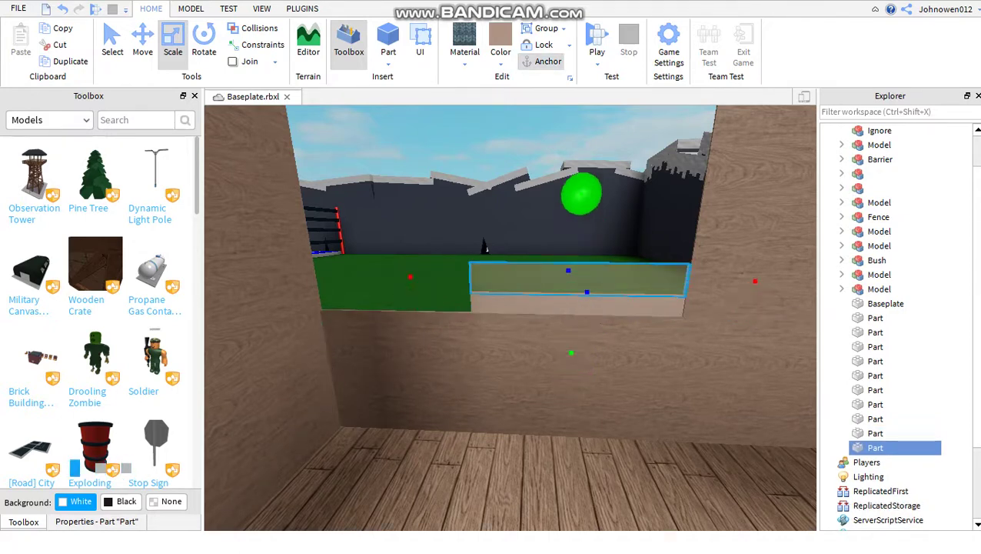
{"action": "left_click_drag", "start_coordinate": [486, 246], "coordinate": [486, 130]}
{"action": "left_click", "coordinate": [465, 52]}
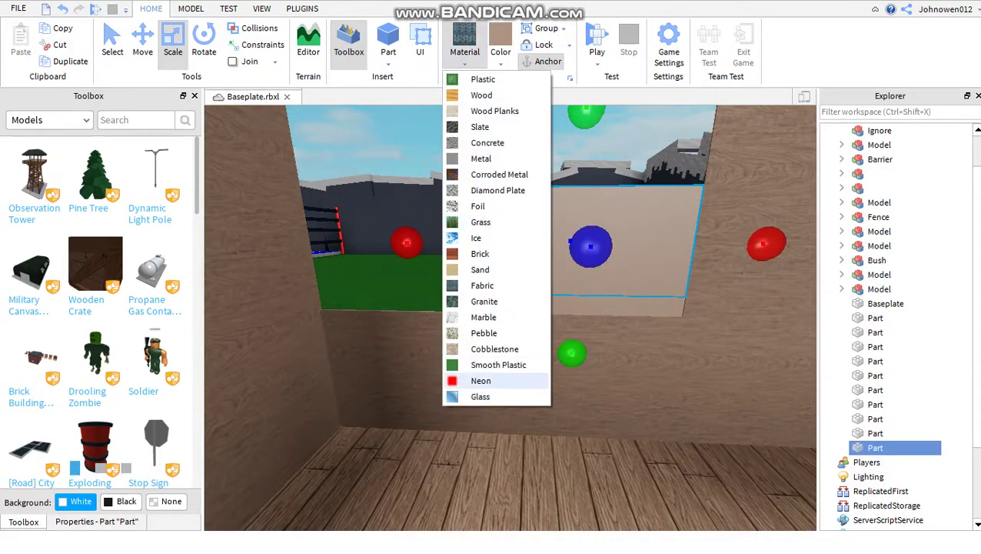
{"action": "left_click", "coordinate": [480, 396]}
{"action": "key", "text": "w"}
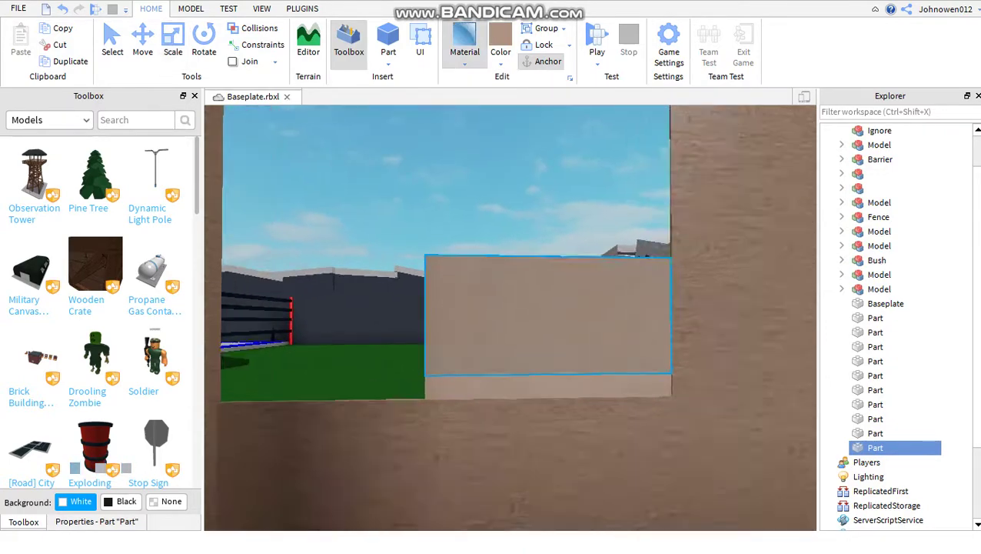
{"action": "key", "text": "s"}
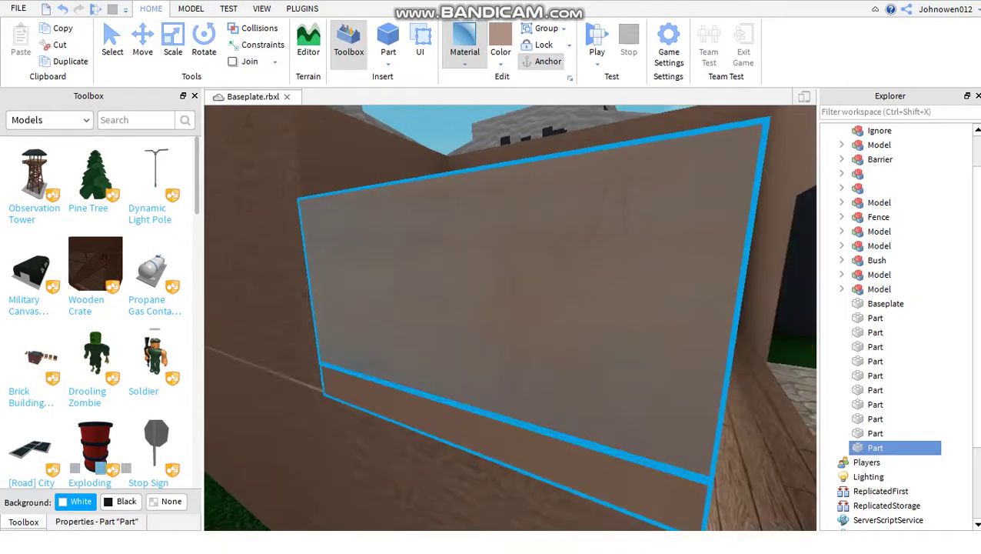
- Pick Linen as the glass pane's colour and set its transparency to 0.3, raising it to 1
{"action": "left_click", "coordinate": [501, 46]}
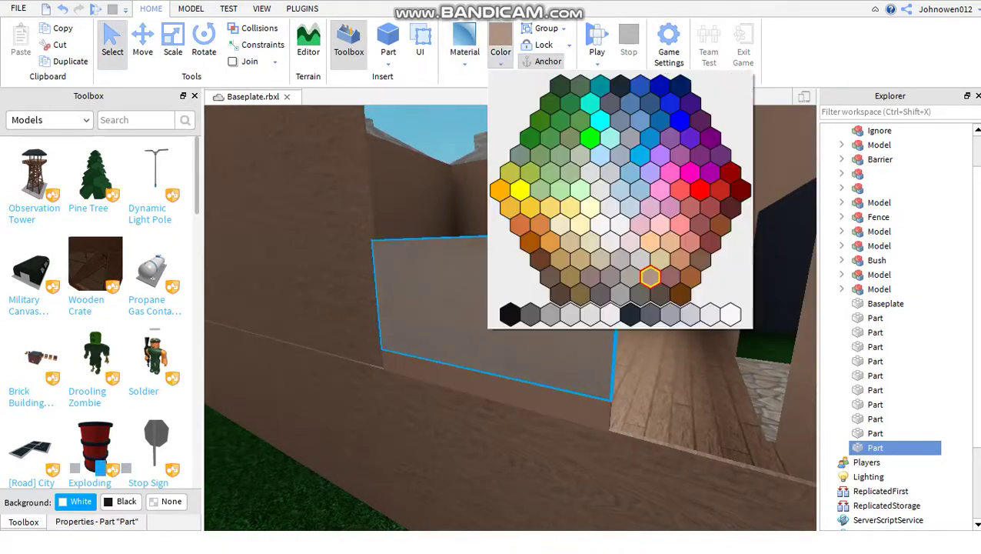
{"action": "left_click", "coordinate": [650, 277]}
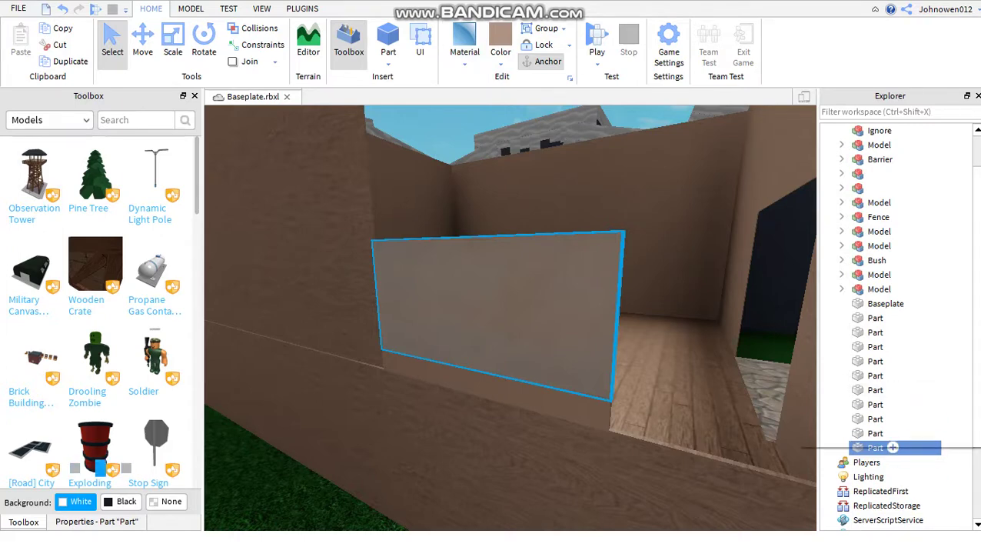
{"action": "right_click", "coordinate": [884, 447]}
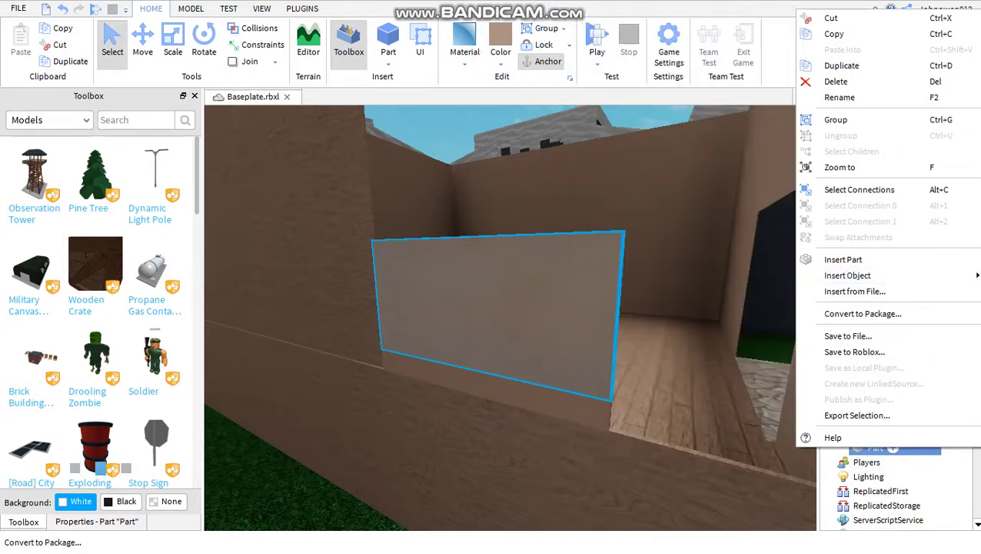
{"action": "left_click", "coordinate": [97, 521]}
{"action": "left_click", "coordinate": [134, 222]}
{"action": "type", "text": "0.3"}
{"action": "key", "text": "Return"}
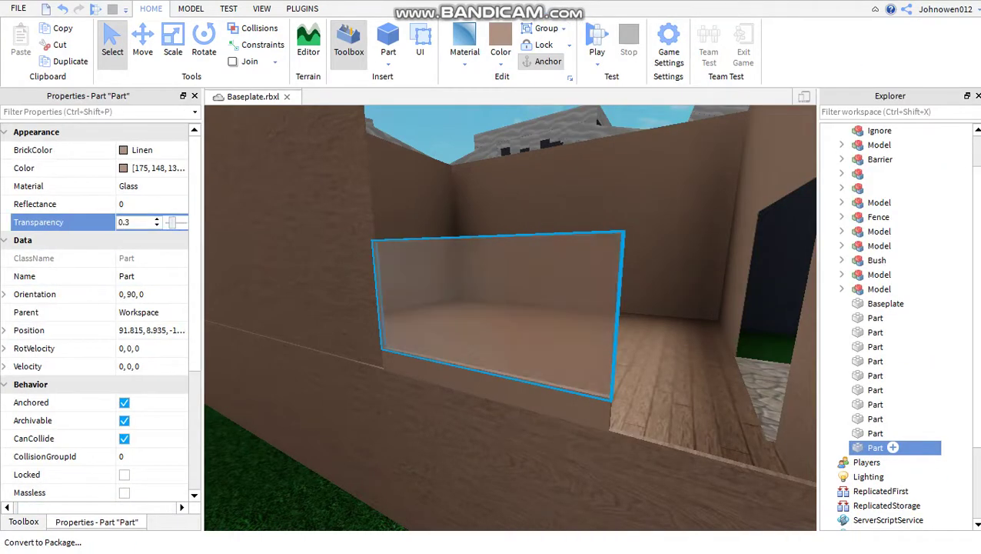
{"action": "scroll", "coordinate": [551, 378], "scroll_direction": "down", "scroll_amount": 2}
- Duplicate the bottom frame rail and shorten the copy to a small square block at the rail's front end
{"action": "left_click", "coordinate": [550, 378]}
{"action": "scroll", "coordinate": [551, 379], "scroll_direction": "down", "scroll_amount": 2}
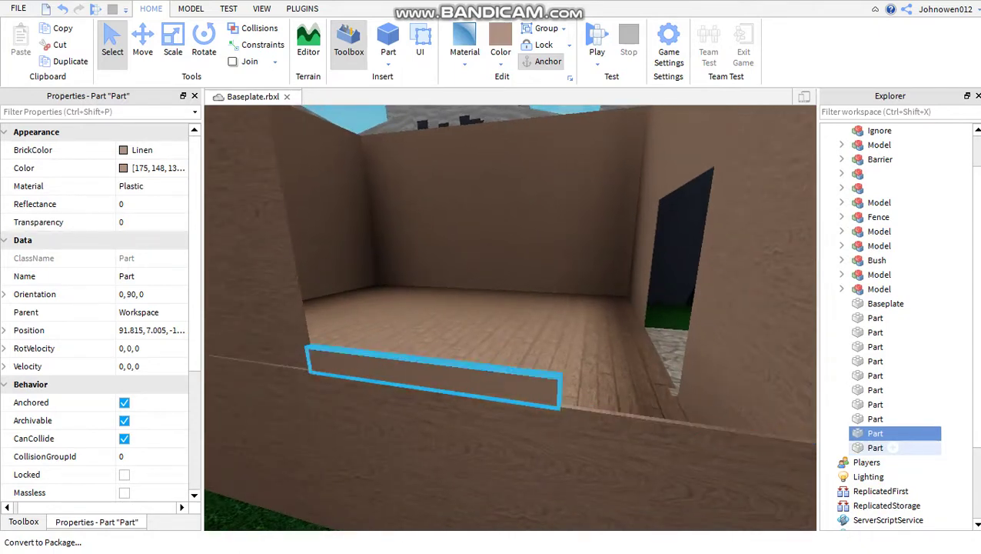
{"action": "left_click", "coordinate": [876, 448]}
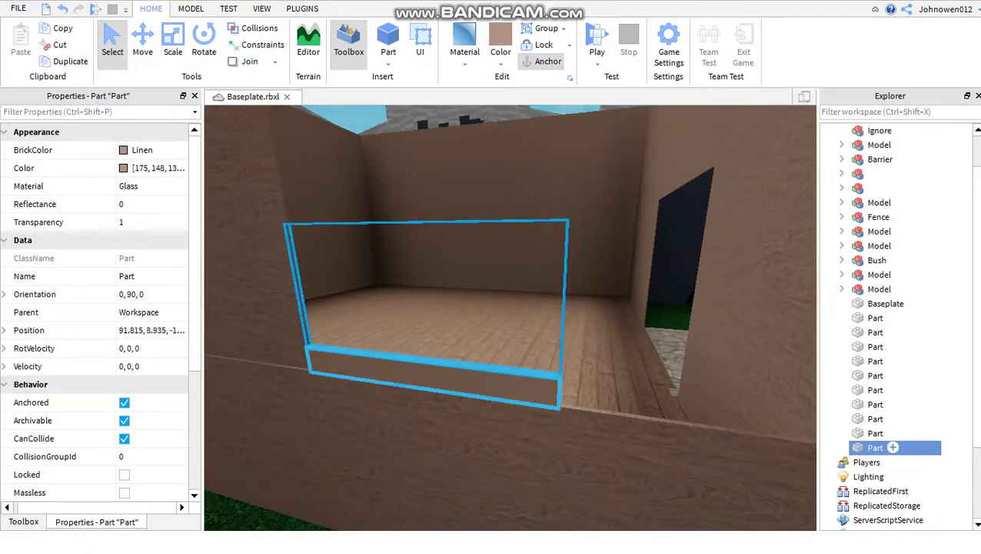
{"action": "left_click", "coordinate": [875, 433]}
{"action": "left_click", "coordinate": [172, 46]}
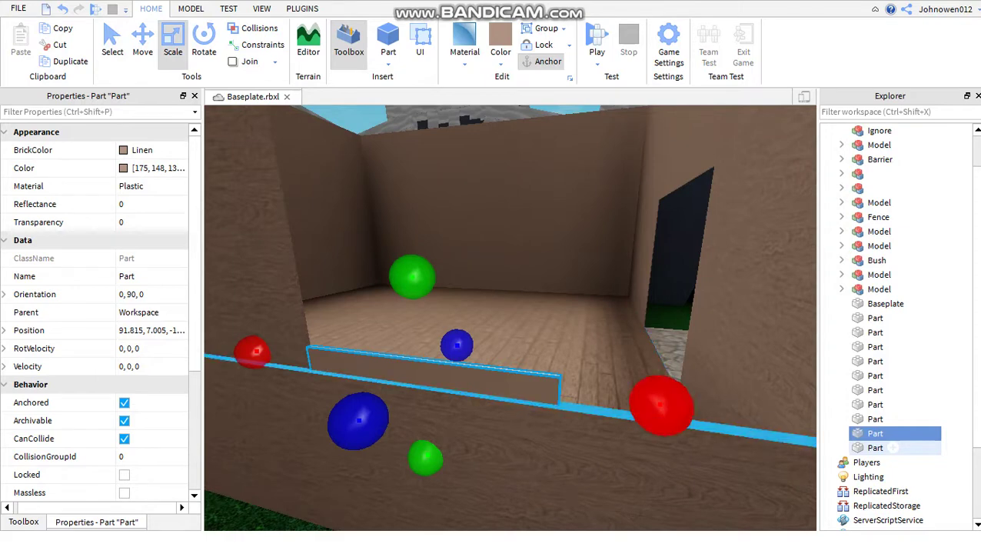
{"action": "key", "text": "ctrl+d"}
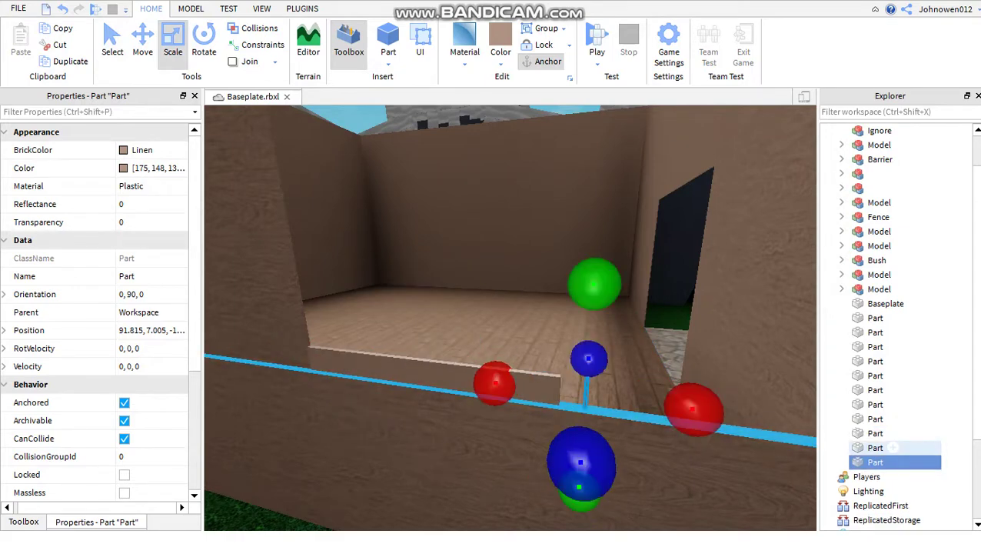
{"action": "left_click_drag", "start_coordinate": [495, 382], "coordinate": [470, 378]}
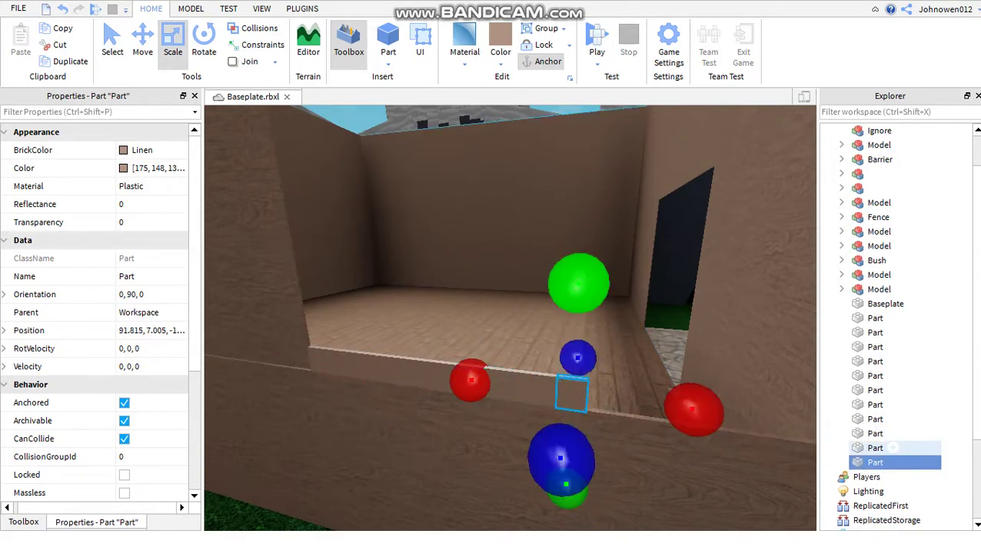
- Stretch the small square block upward into a vertical frame post as high as the glass pane
{"action": "left_click_drag", "start_coordinate": [579, 283], "coordinate": [587, 141]}
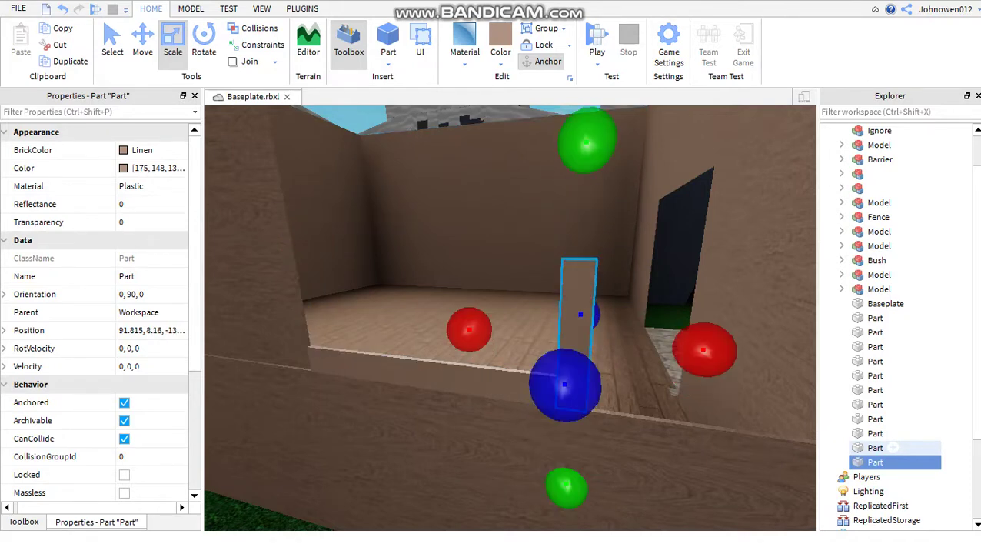
{"action": "left_click", "coordinate": [323, 254]}
{"action": "left_click", "coordinate": [580, 284]}
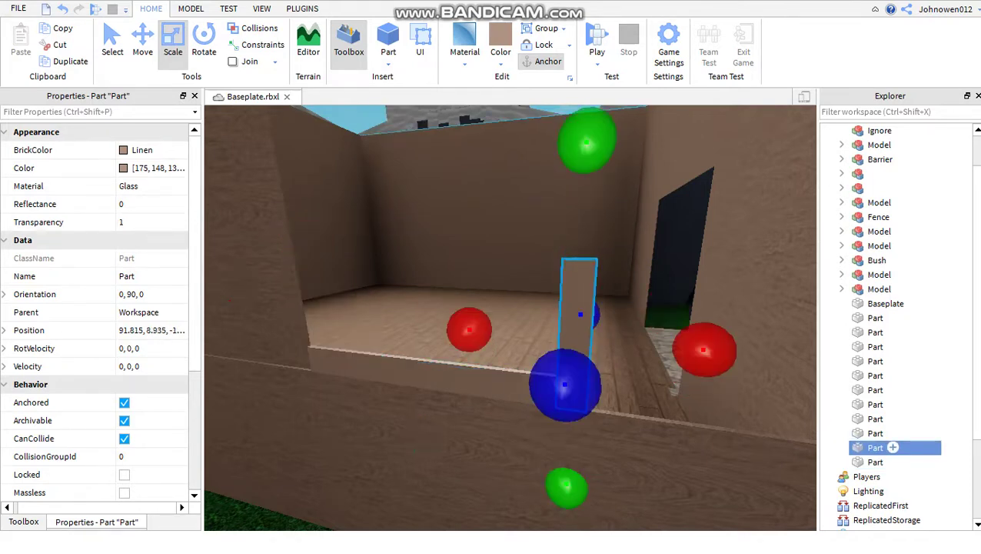
{"action": "left_click_drag", "start_coordinate": [587, 141], "coordinate": [587, 110]}
{"action": "left_click", "coordinate": [323, 254]}
{"action": "left_click", "coordinate": [581, 284]}
{"action": "key", "text": "d"}
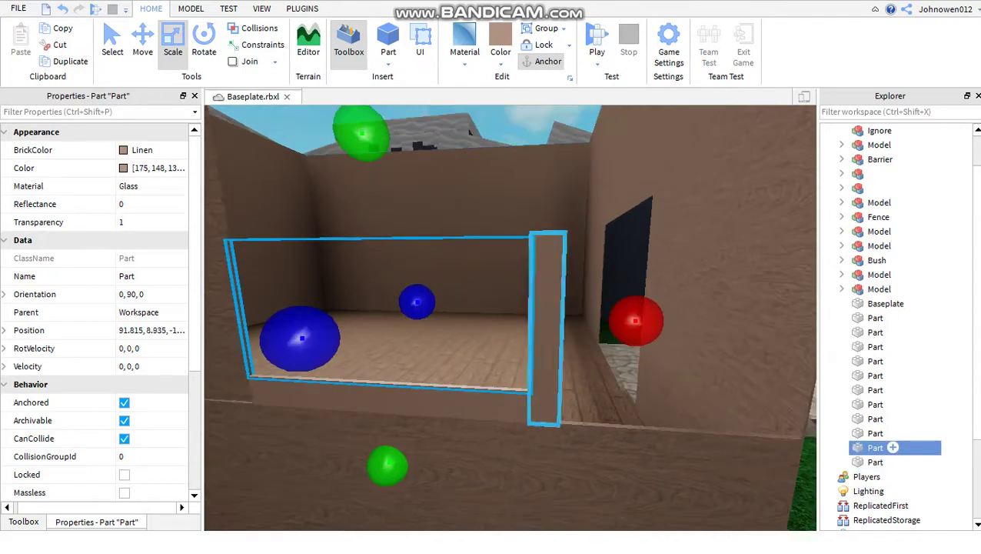
- Add a copy of a frame part as the top rail above the glass pane, spanning its width and the post
{"action": "key", "text": "w"}
{"action": "key", "text": "ctrl+d"}
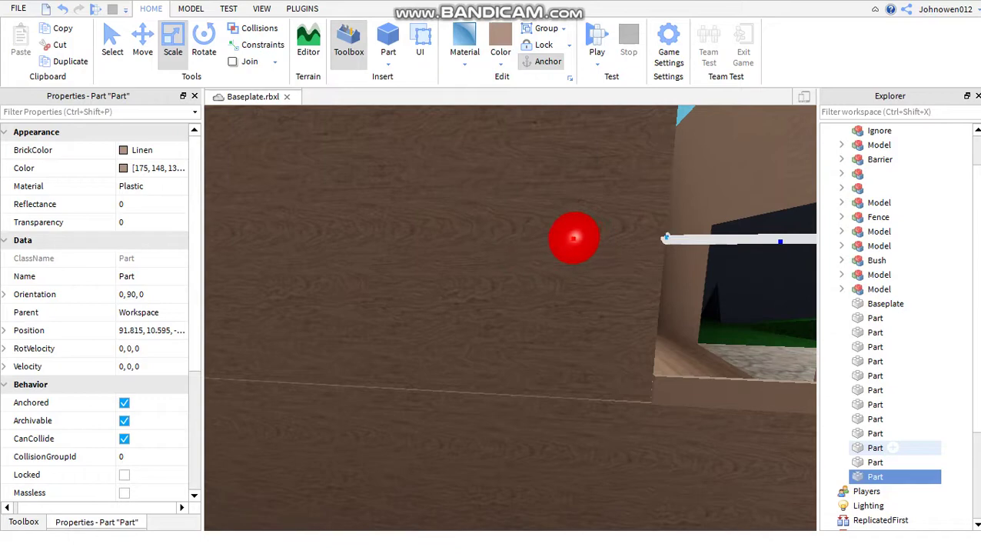
{"action": "key", "text": "s"}
{"action": "left_click", "coordinate": [877, 447]}
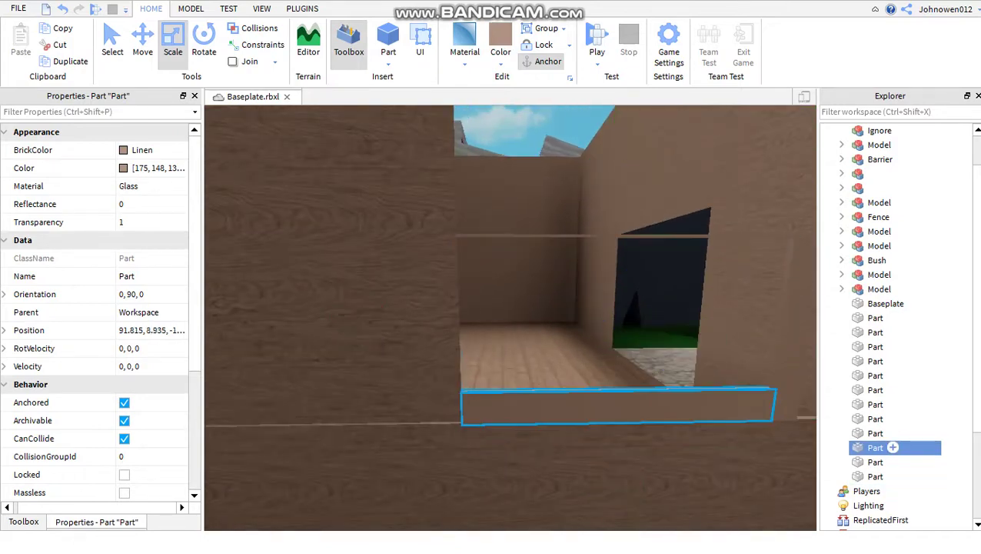
{"action": "left_click", "coordinate": [875, 433]}
{"action": "key", "text": "f"}
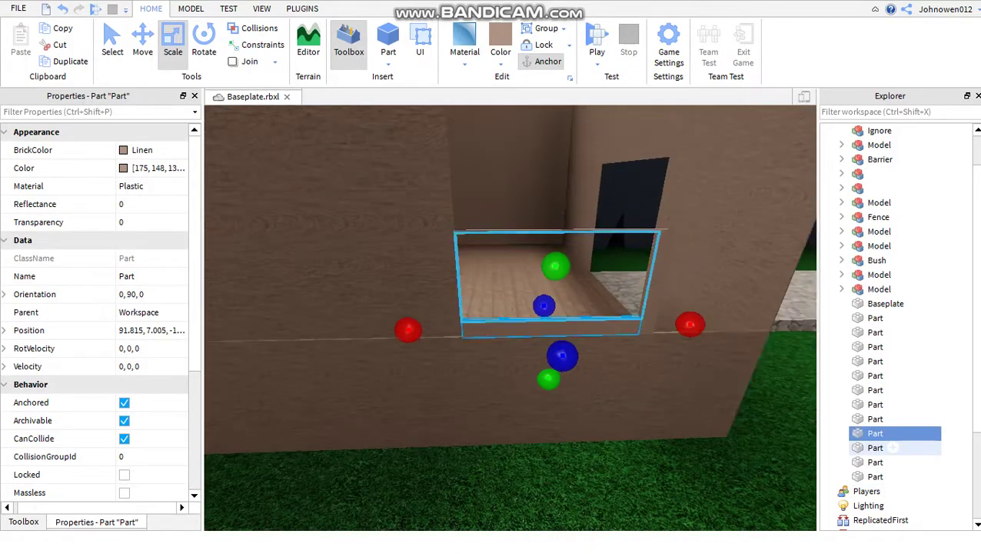
{"action": "left_click", "coordinate": [875, 476]}
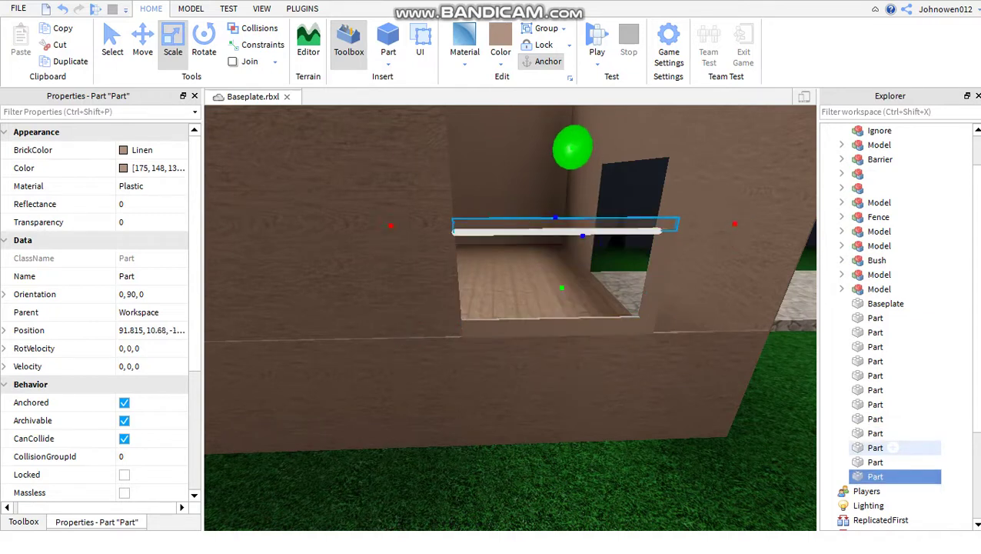
{"action": "key", "text": "f"}
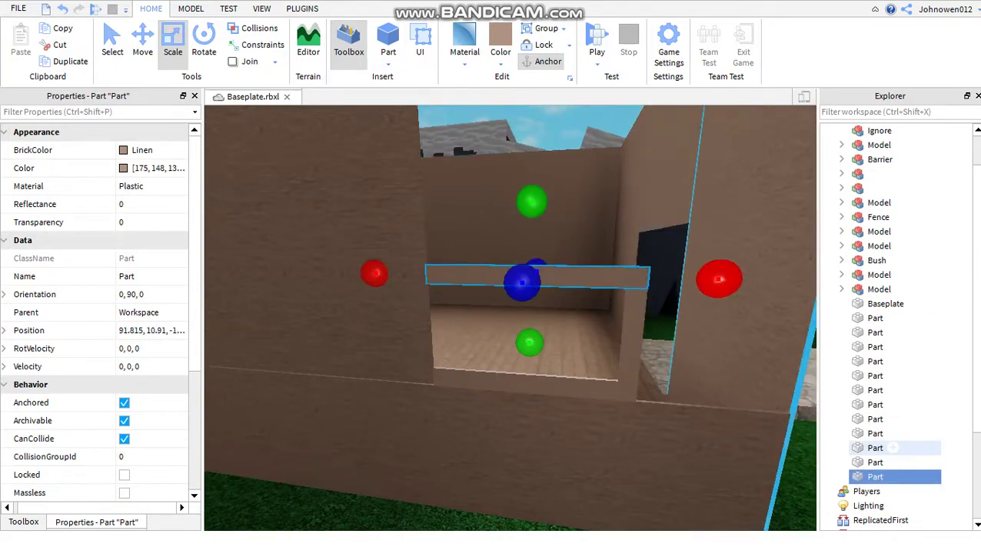
- Duplicate the top frame rail, narrow the copy at the middle wall section and extend it down to close the window frame
{"action": "key", "text": "ctrl+d"}
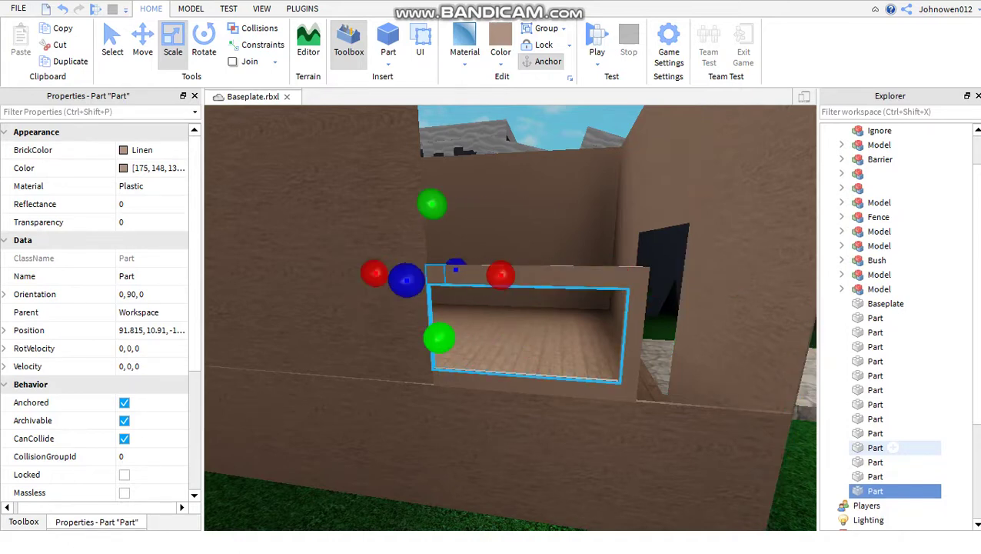
{"action": "left_click_drag", "start_coordinate": [439, 338], "coordinate": [441, 386]}
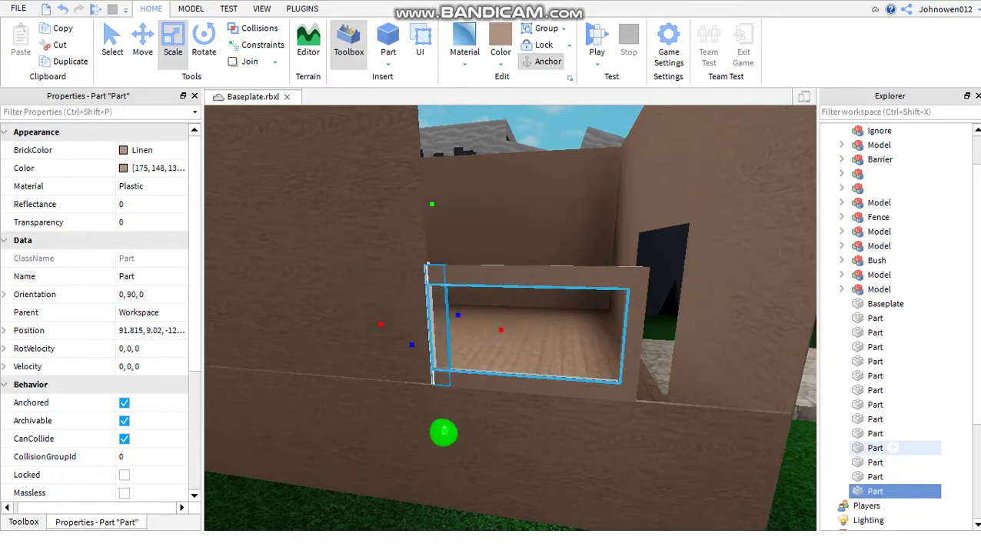
{"action": "right_click_drag", "start_coordinate": [443, 432], "coordinate": [456, 284]}
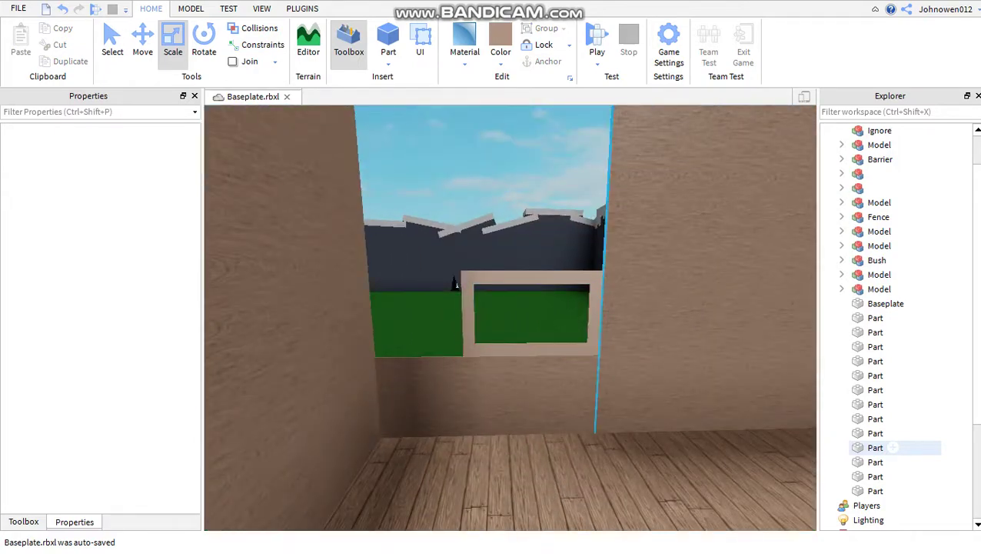
- Examine the window frame and the surrounding side wall parts from inside and outside the house
{"action": "left_click", "coordinate": [693, 270]}
{"action": "key", "text": "f"}
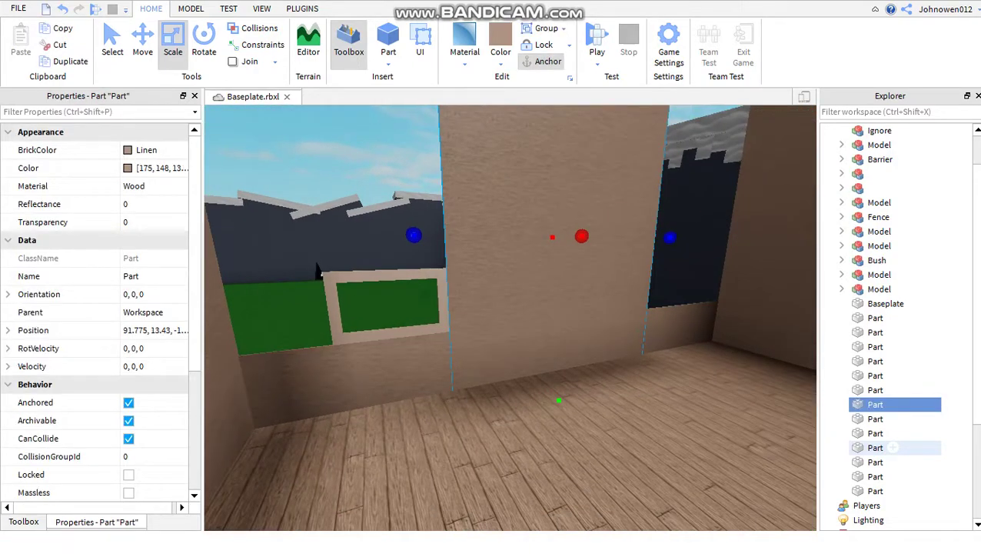
{"action": "right_click_drag", "start_coordinate": [298, 271], "coordinate": [430, 323]}
{"action": "left_click", "coordinate": [500, 323]}
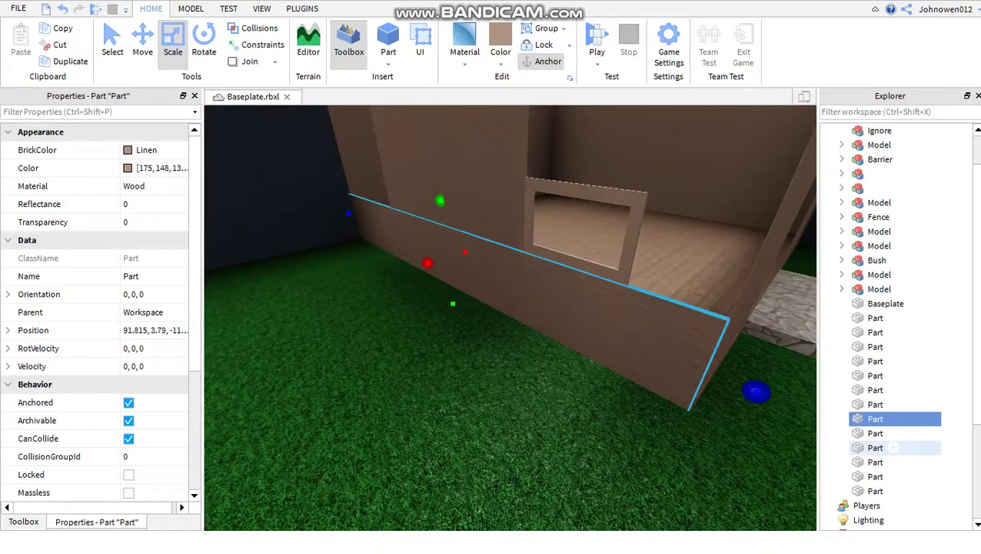
{"action": "key", "text": "Down"}
{"action": "key", "text": "Down"}
{"action": "key", "text": "Down"}
{"action": "key", "text": "Down"}
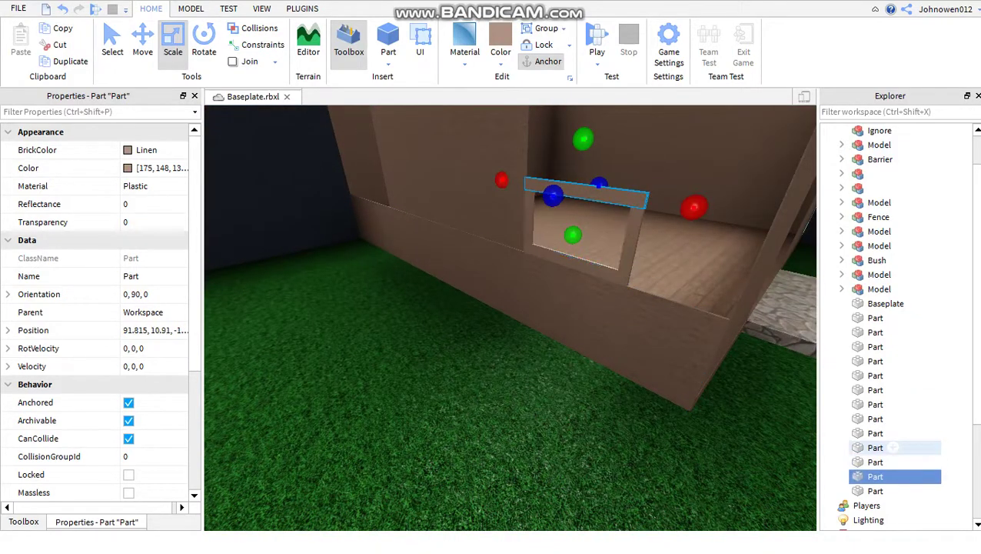
{"action": "key", "text": "ctrl+1"}
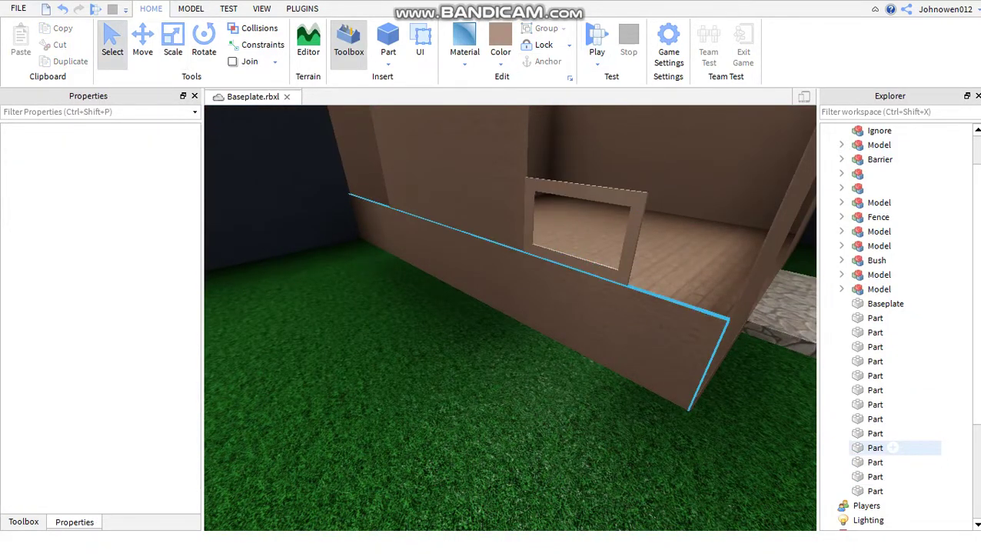
{"action": "scroll", "coordinate": [510, 316], "scroll_direction": "down", "scroll_amount": 10}
{"action": "left_click", "coordinate": [561, 246]}
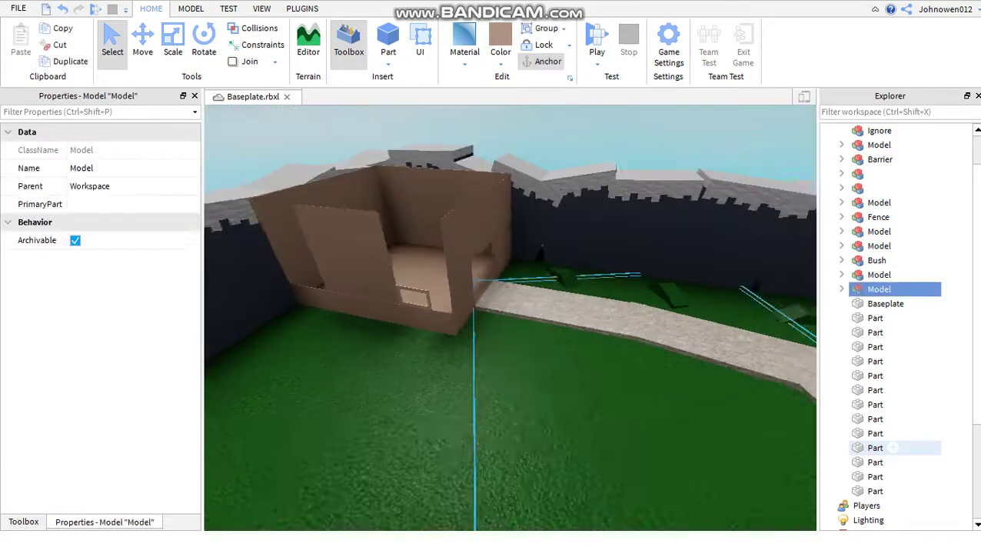
{"action": "key", "text": "ctrl+1"}
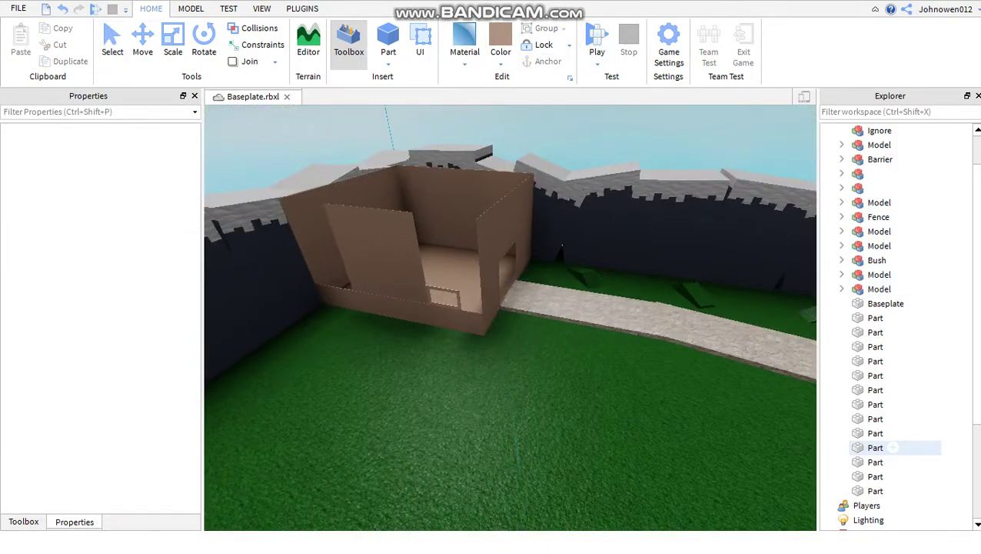
{"action": "scroll", "coordinate": [562, 246], "scroll_direction": "up", "scroll_amount": 6}
{"action": "key", "text": "ctrl+1"}
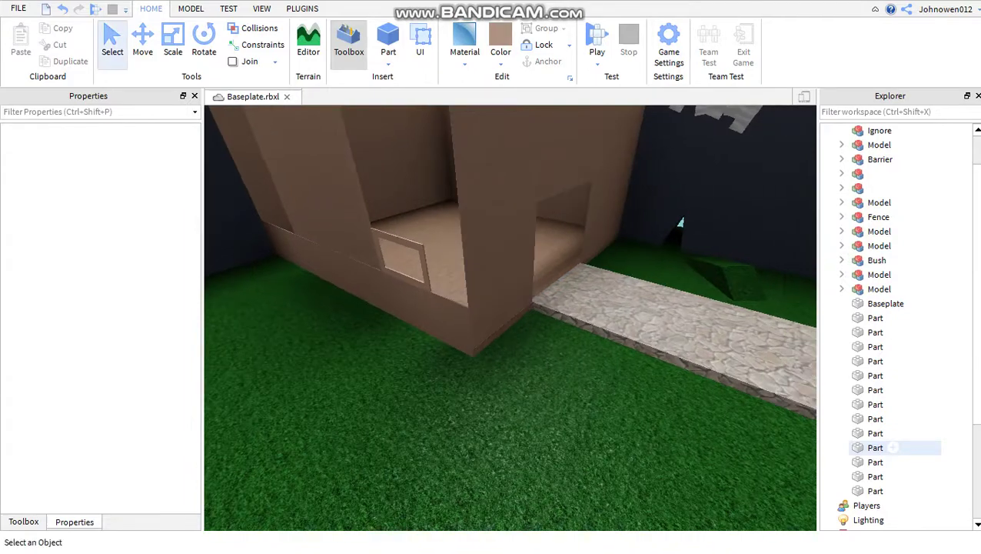
- Group the glass pane and the four frame parts around it into one window model
{"action": "left_click", "coordinate": [892, 448]}
{"action": "key", "text": "f"}
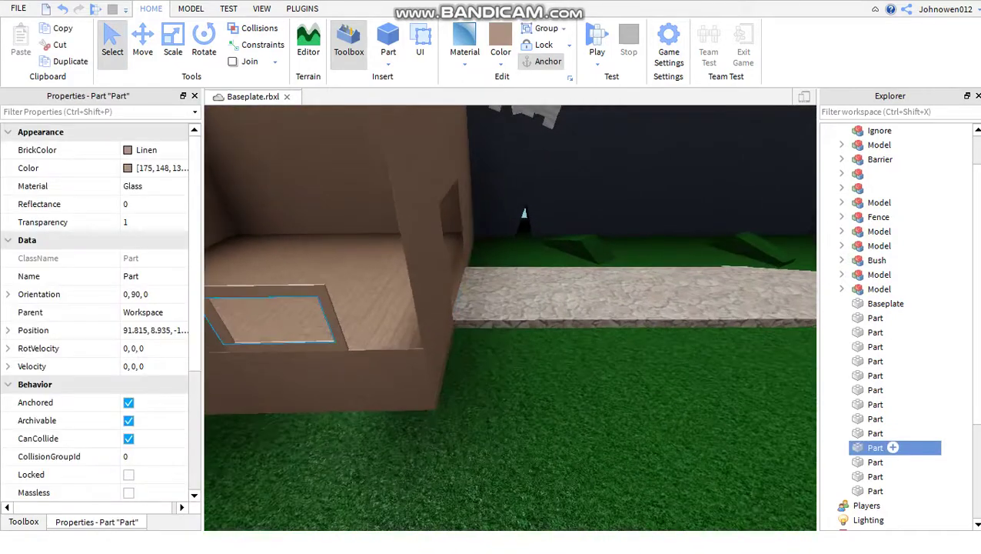
{"action": "left_click", "coordinate": [892, 433]}
{"action": "key", "text": "f"}
{"action": "left_click", "coordinate": [876, 491], "text": "shift"}
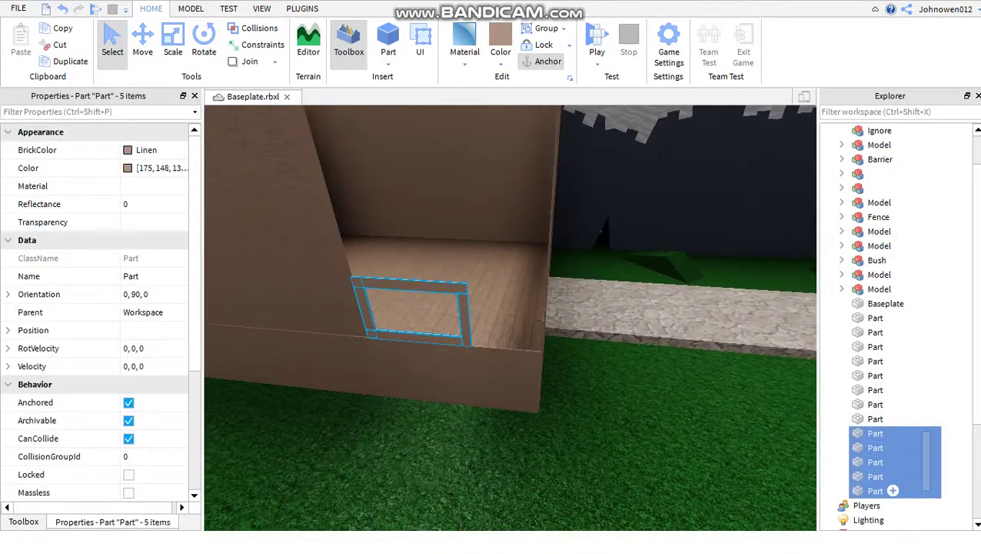
{"action": "key", "text": "f"}
{"action": "key", "text": "ctrl+g"}
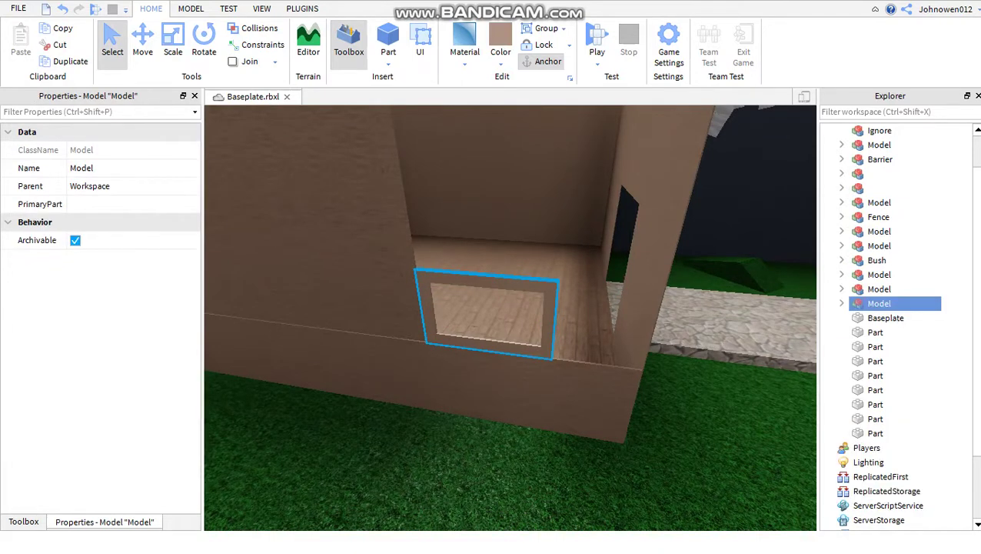
{"action": "key", "text": "Escape"}
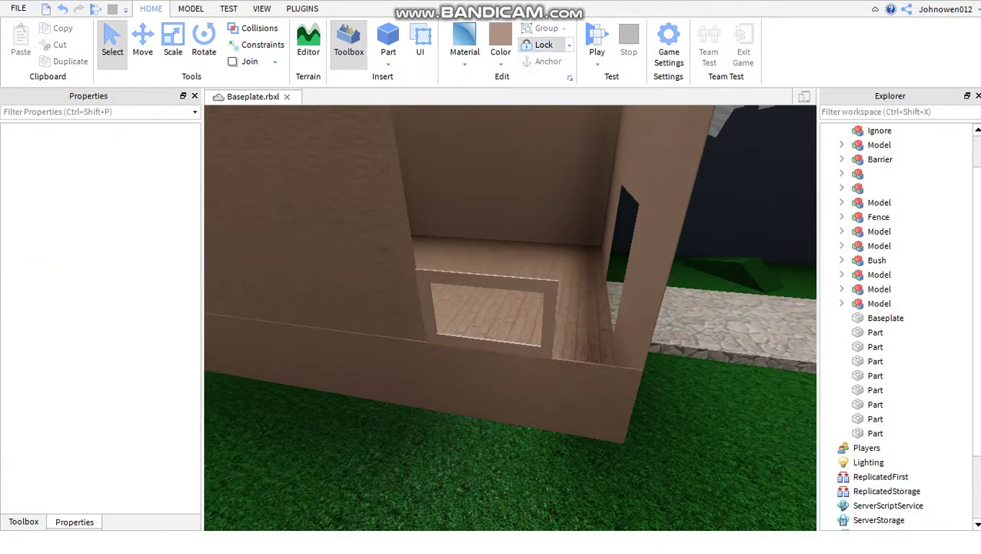
{"action": "scroll", "coordinate": [510, 317], "scroll_direction": "down", "scroll_amount": 5}
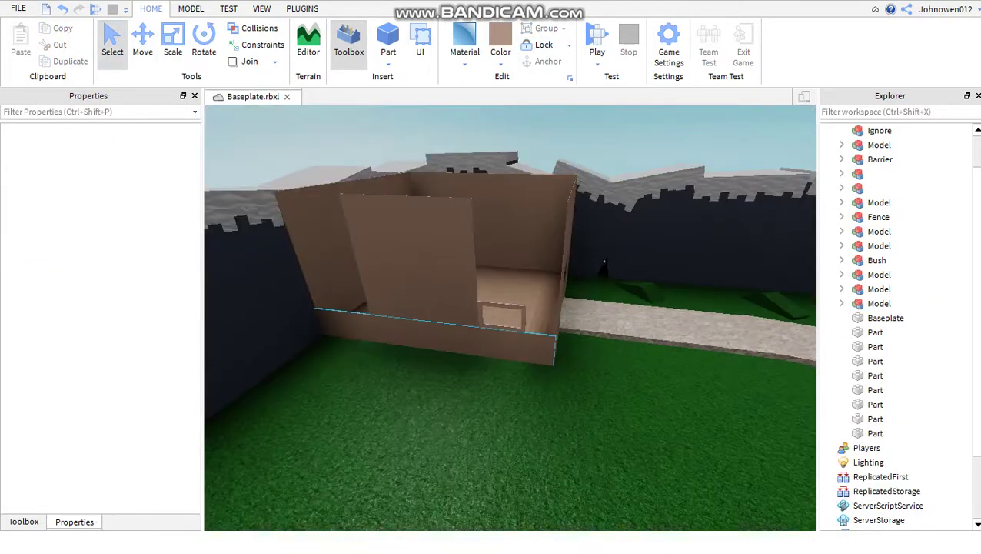
{"action": "scroll", "coordinate": [281, 400], "scroll_direction": "down", "scroll_amount": 5}
{"action": "left_click_drag", "start_coordinate": [547, 224], "coordinate": [284, 420]}
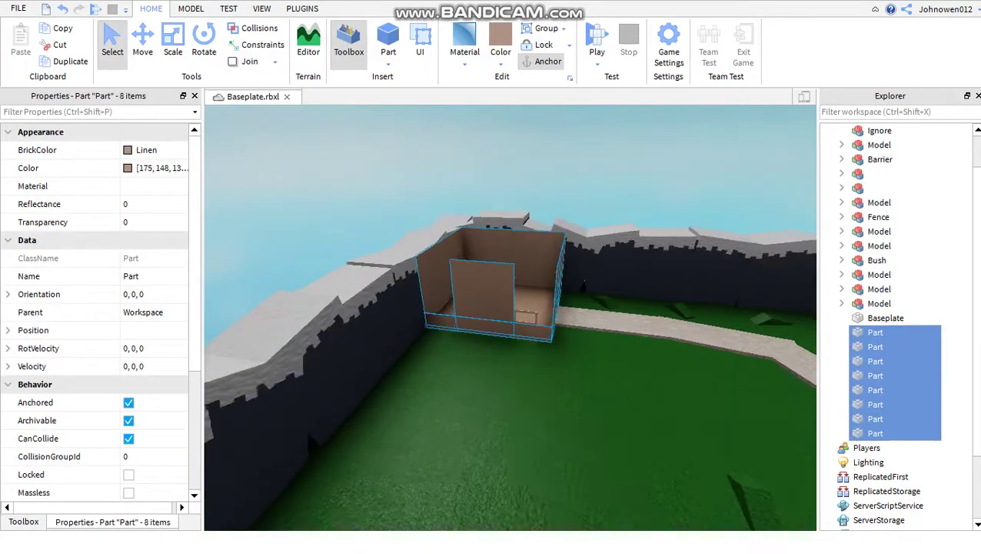
{"action": "scroll", "coordinate": [510, 317], "scroll_direction": "up", "scroll_amount": 10}
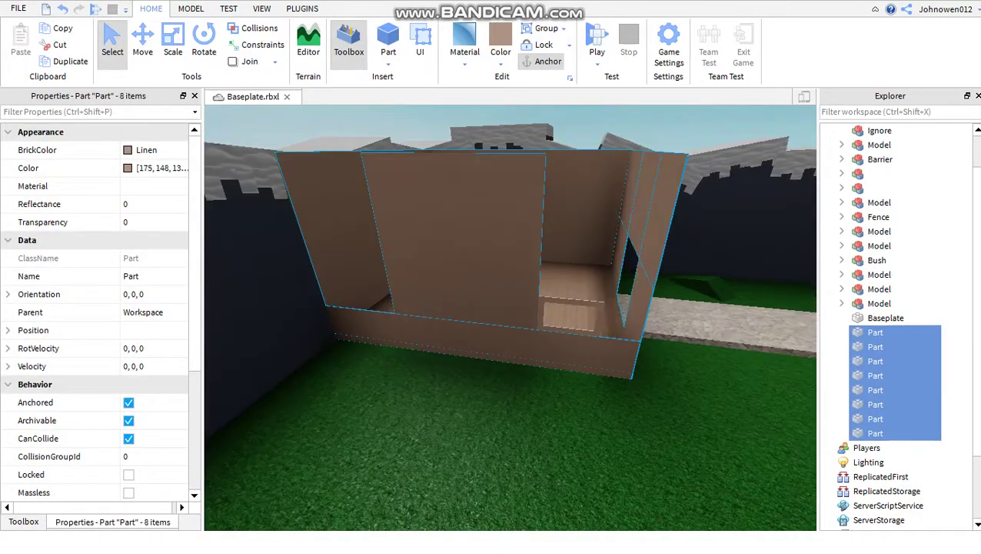
{"action": "scroll", "coordinate": [510, 317], "scroll_direction": "up", "scroll_amount": 5}
{"action": "scroll", "coordinate": [510, 316], "scroll_direction": "down", "scroll_amount": 5}
- Duplicate the middle section of the side wall and narrow the copy to fill the gap between the window and the front corner
{"action": "left_click", "coordinate": [454, 231]}
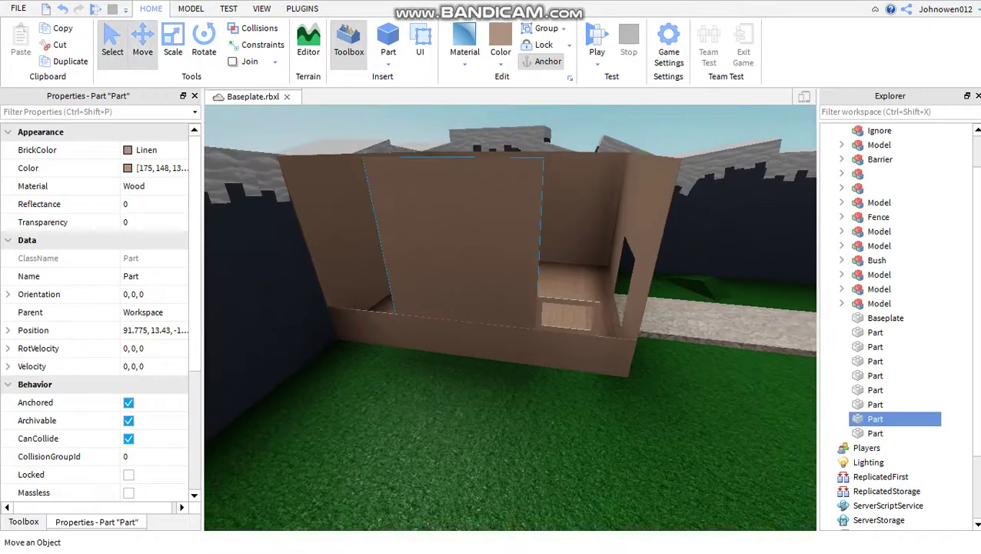
{"action": "key", "text": "ctrl+2"}
{"action": "key", "text": "ctrl+d"}
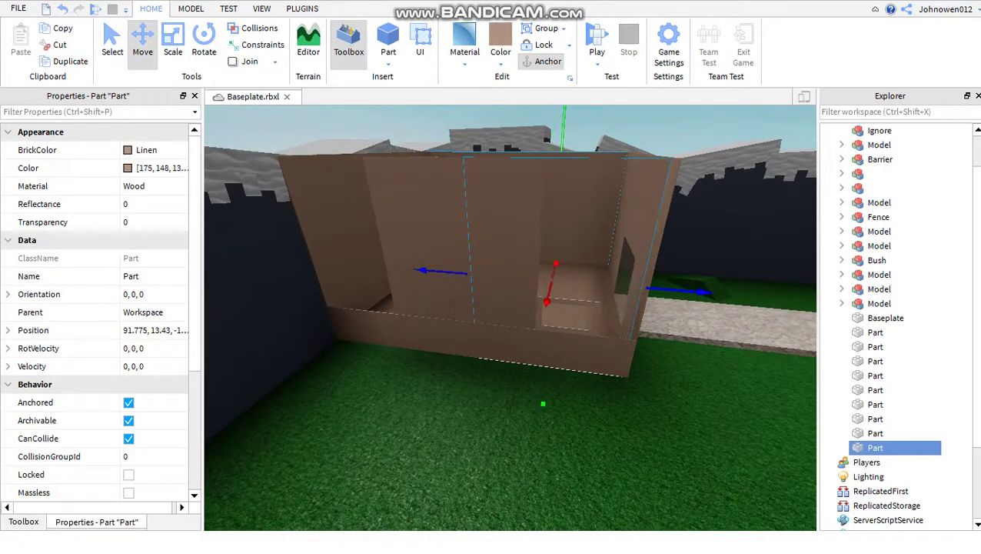
{"action": "left_click_drag", "start_coordinate": [562, 265], "coordinate": [562, 253]}
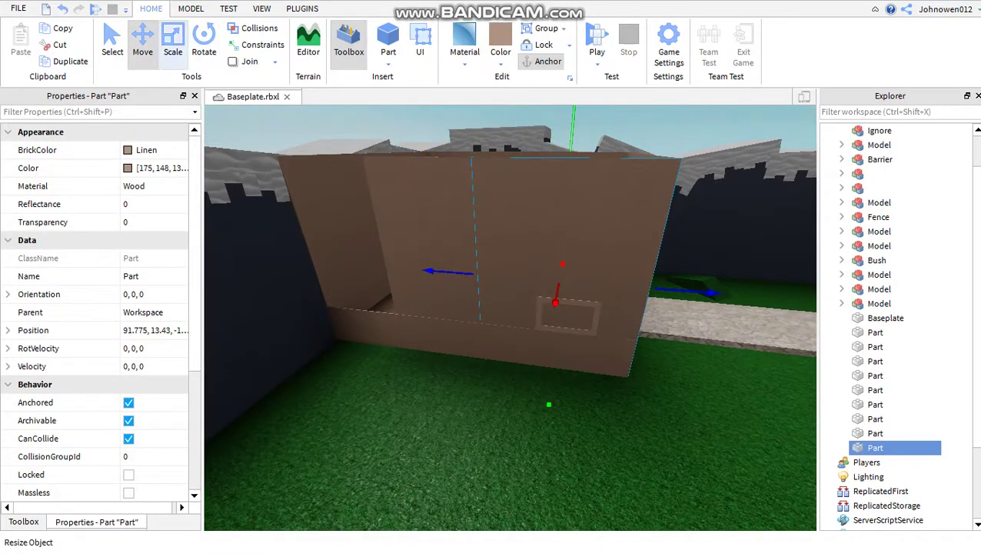
{"action": "left_click", "coordinate": [172, 42]}
{"action": "key", "text": "ctrl+r"}
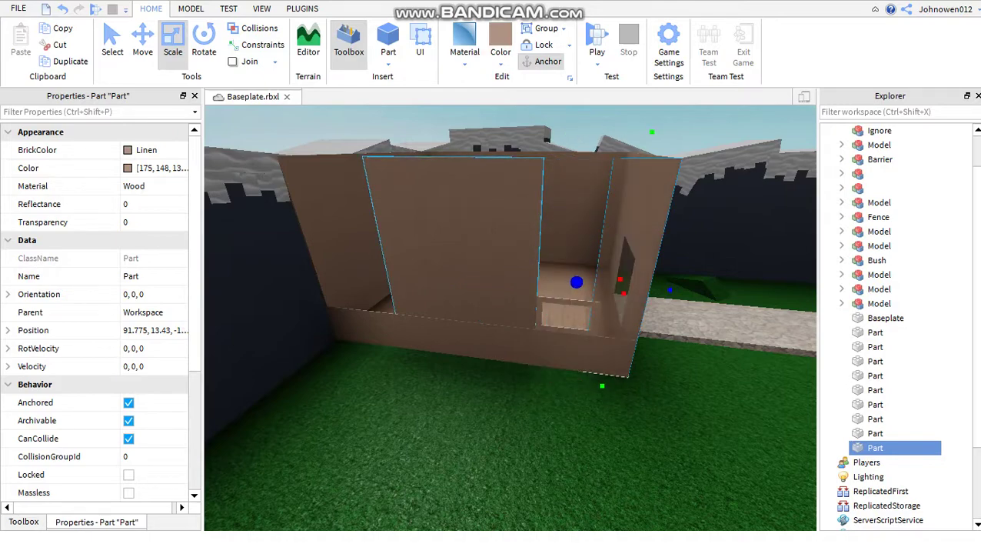
{"action": "scroll", "coordinate": [510, 317], "scroll_direction": "up", "scroll_amount": 5}
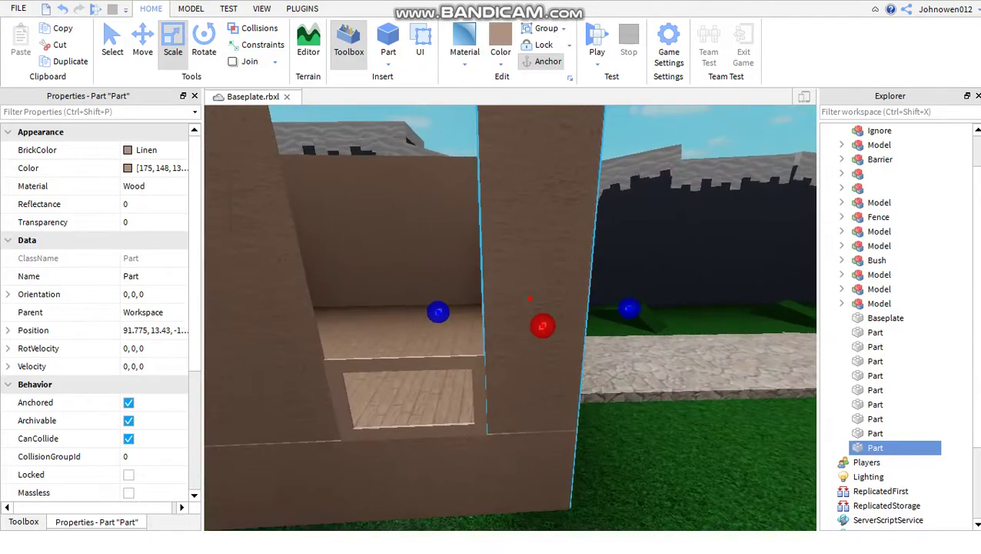
- Duplicate the narrow corner section, shorten the copy to start above the window frame and stretch it along the whole side wall
{"action": "right_click_drag", "start_coordinate": [510, 317], "coordinate": [553, 496]}
{"action": "key", "text": "ctrl+d"}
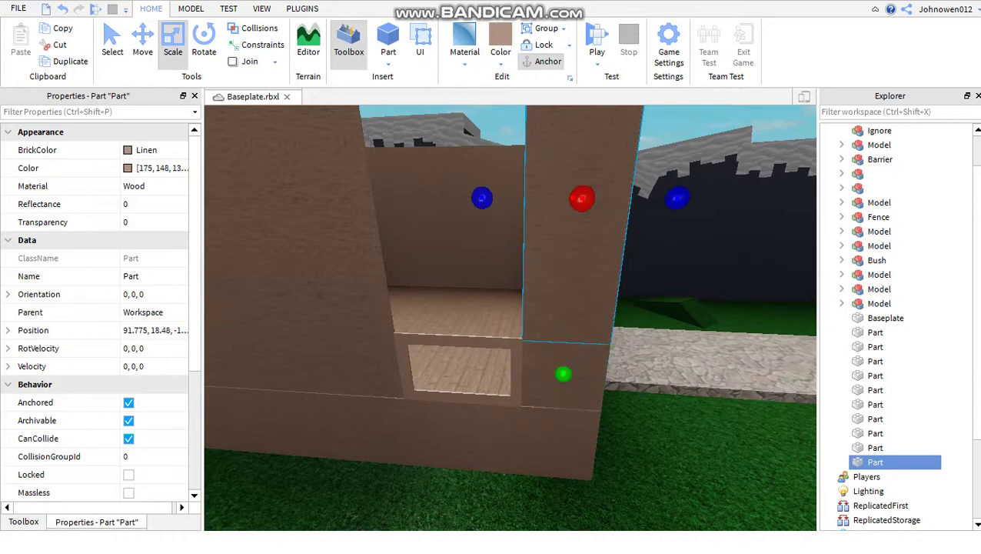
{"action": "scroll", "coordinate": [510, 317], "scroll_direction": "up", "scroll_amount": 5}
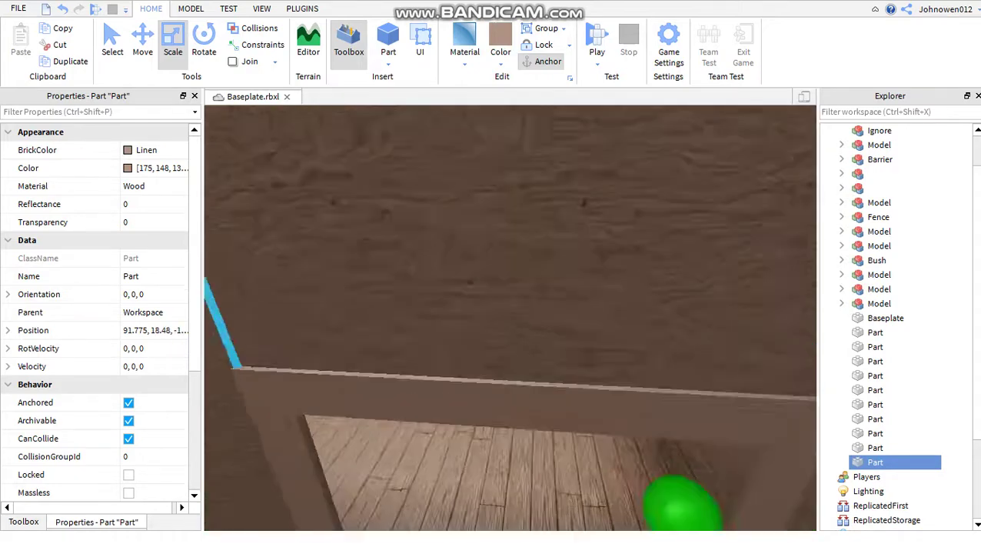
{"action": "scroll", "coordinate": [510, 317], "scroll_direction": "down", "scroll_amount": 5}
{"action": "scroll", "coordinate": [510, 317], "scroll_direction": "up", "scroll_amount": 4}
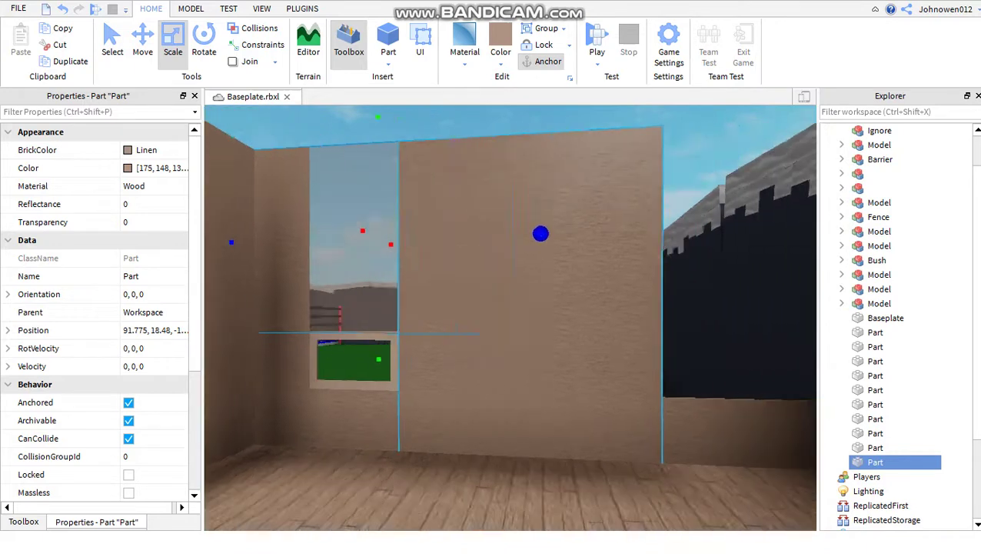
{"action": "right_click_drag", "start_coordinate": [510, 317], "coordinate": [461, 315]}
{"action": "left_click", "coordinate": [423, 253]}
{"action": "key", "text": "ctrl+d"}
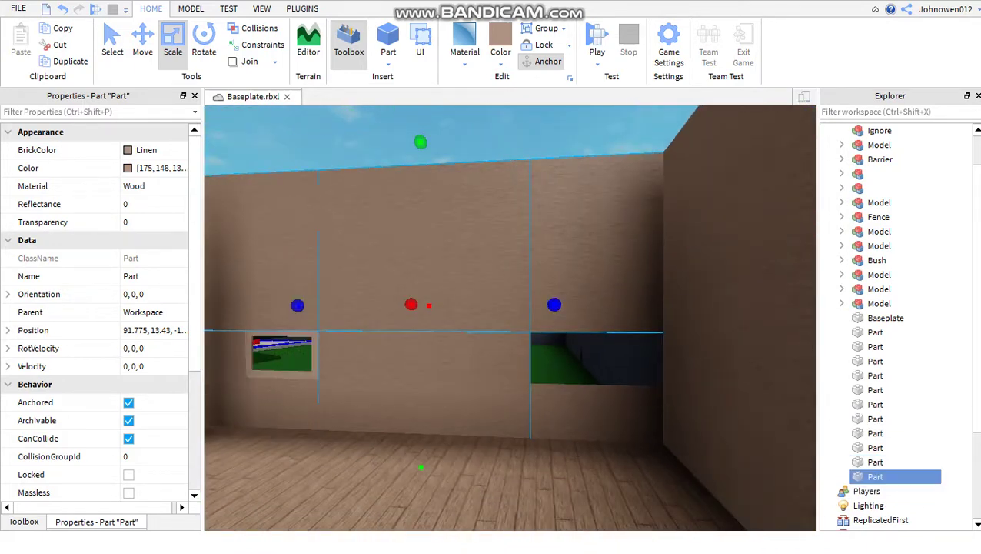
{"action": "key", "text": "Delete"}
- Widen the middle wall section toward the rear corner, leaving a window-sized opening there
{"action": "left_click", "coordinate": [875, 419]}
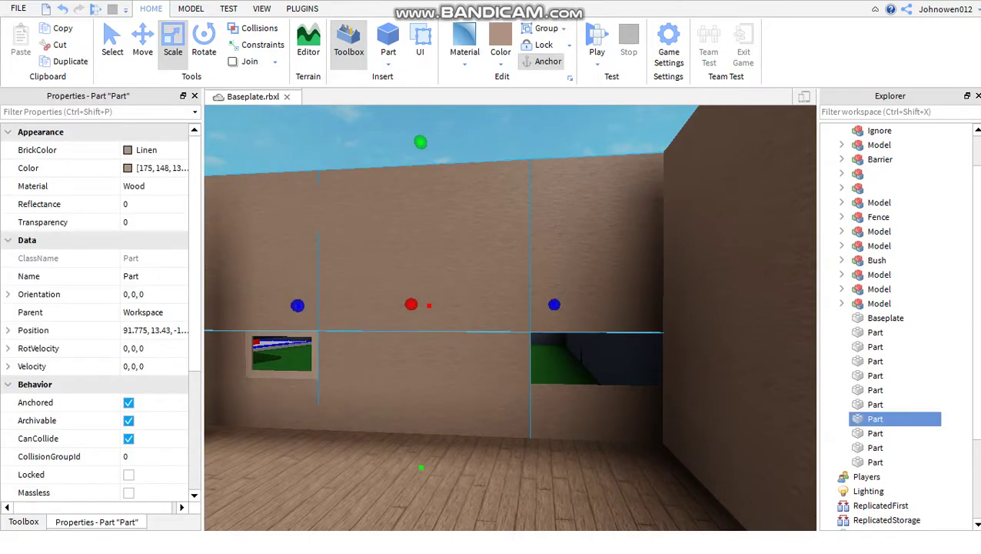
{"action": "left_click_drag", "start_coordinate": [554, 304], "coordinate": [591, 305]}
{"action": "left_click", "coordinate": [461, 131]}
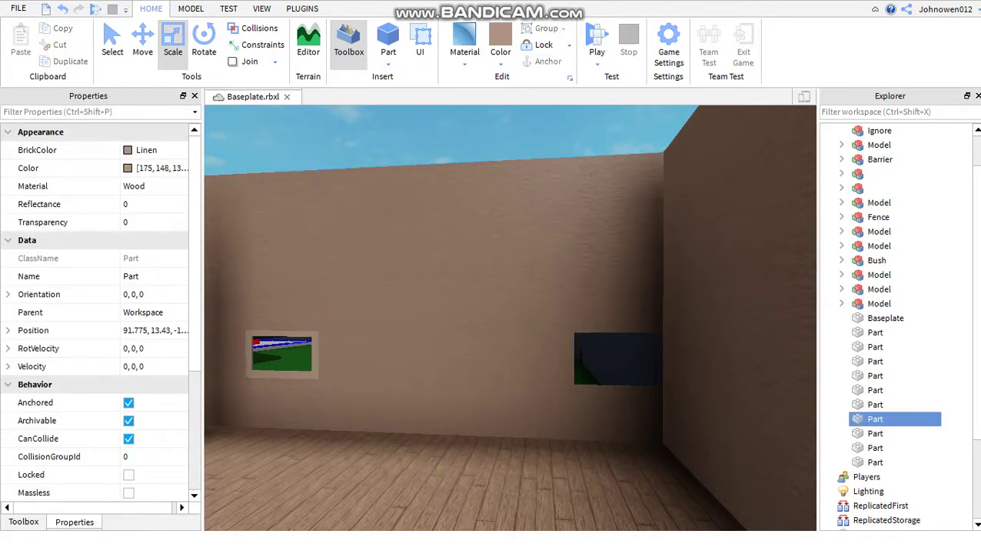
- Duplicate the window model and fit the copy into the opening at the rear corner of the side wall
{"action": "right_click_drag", "start_coordinate": [508, 308], "coordinate": [353, 308]}
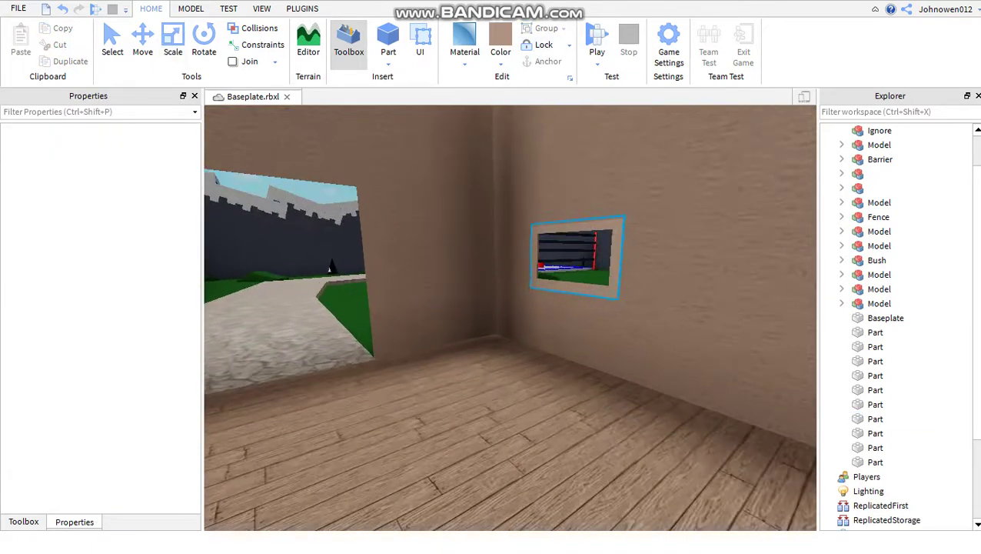
{"action": "key", "text": "ctrl+2"}
{"action": "left_click", "coordinate": [577, 257]}
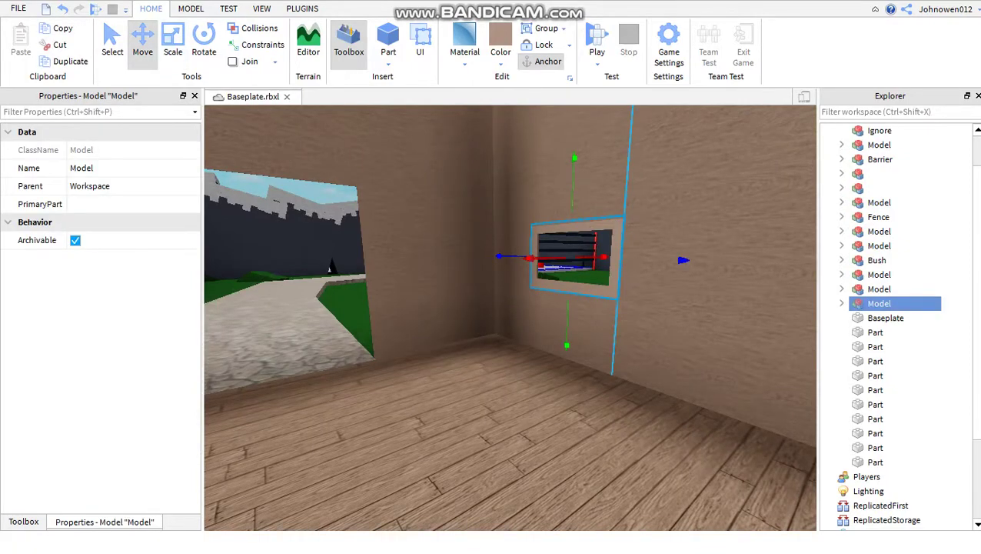
{"action": "key", "text": "f"}
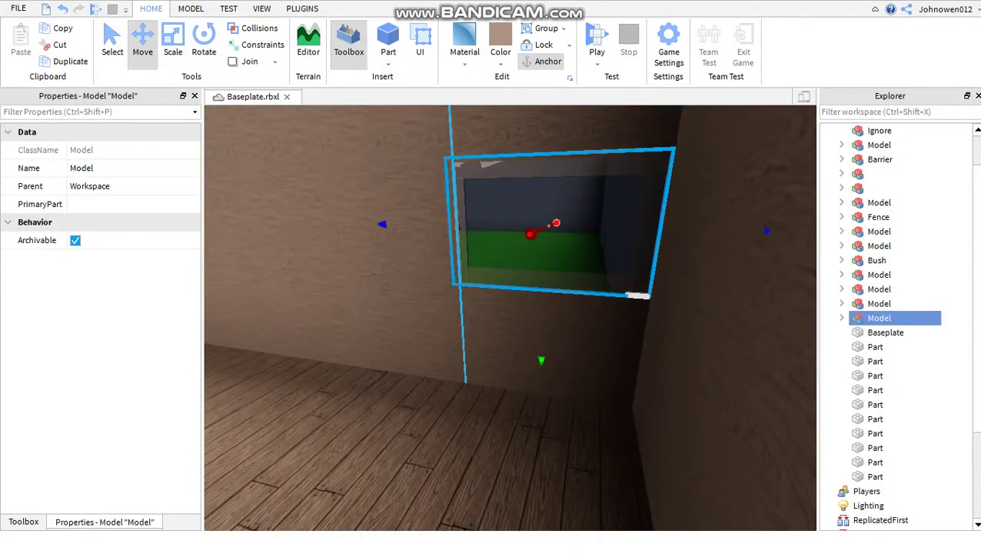
{"action": "key", "text": "w"}
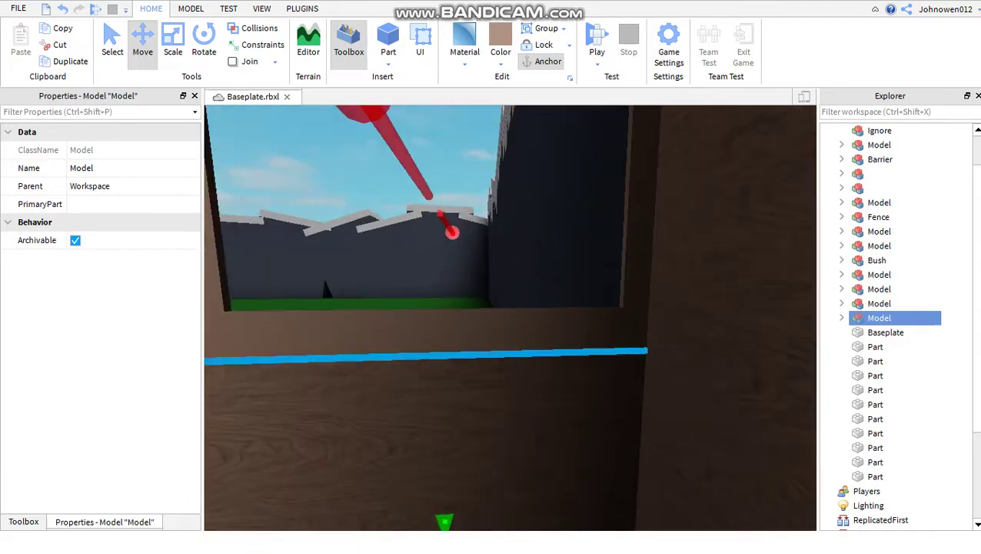
{"action": "key", "text": "s"}
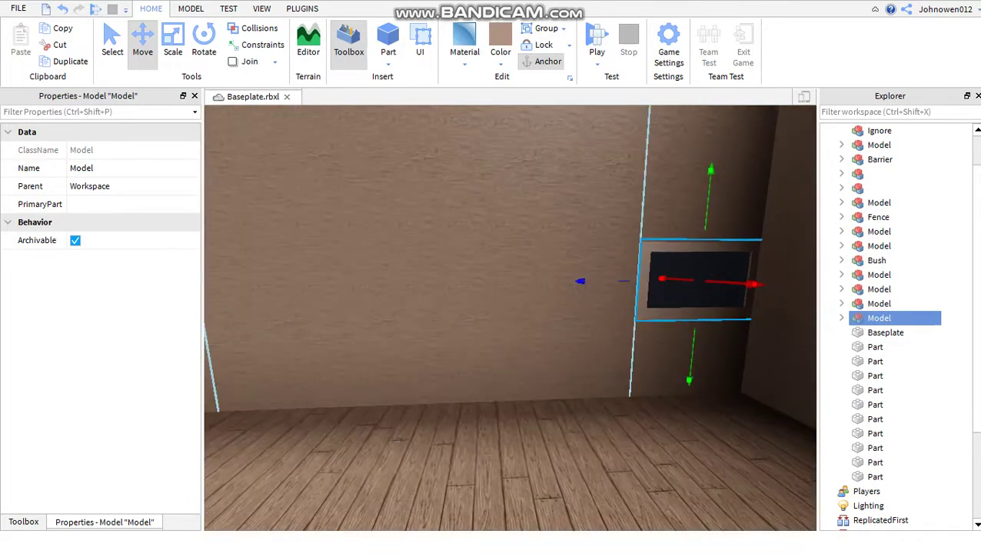
- Adjust the edges of the lower and upper side wall parts to meet the window frames
{"action": "left_click", "coordinate": [461, 323]}
{"action": "key", "text": "ctrl+3"}
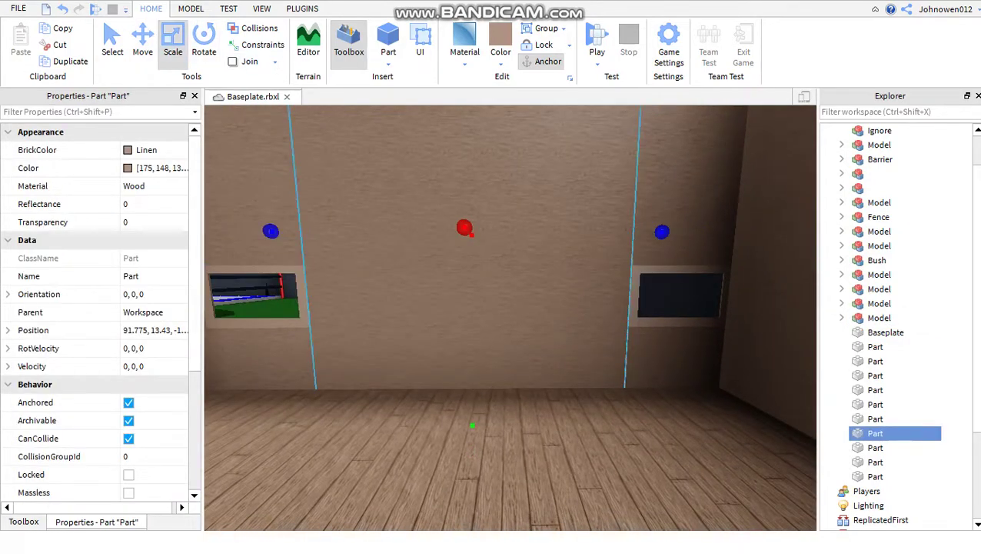
{"action": "left_click", "coordinate": [875, 347]}
{"action": "left_click", "coordinate": [875, 447]}
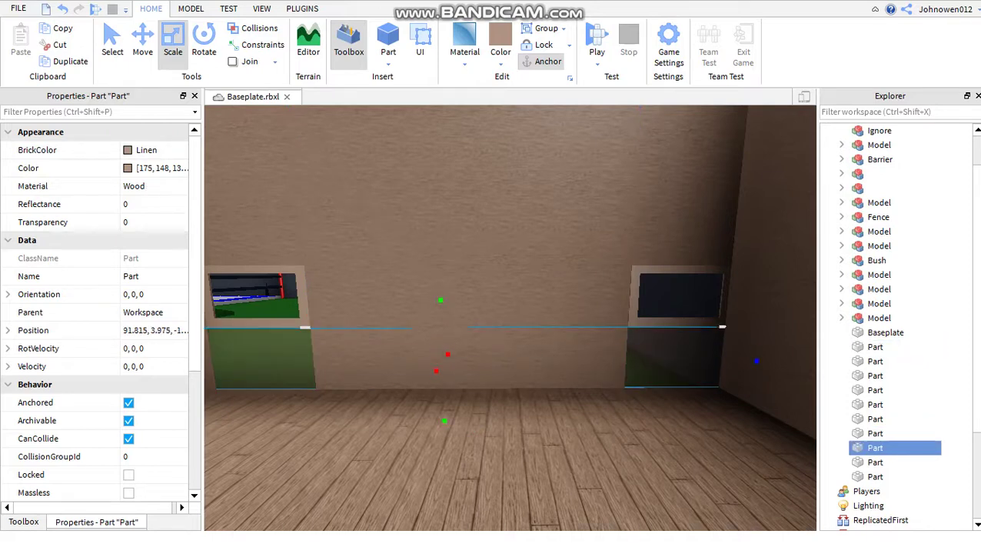
{"action": "left_click", "coordinate": [875, 476]}
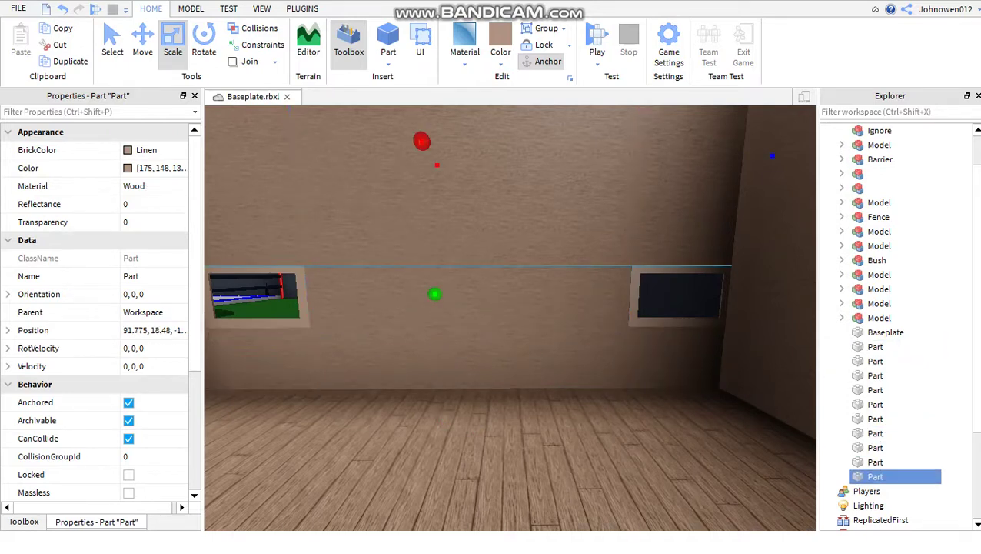
{"action": "key", "text": "f"}
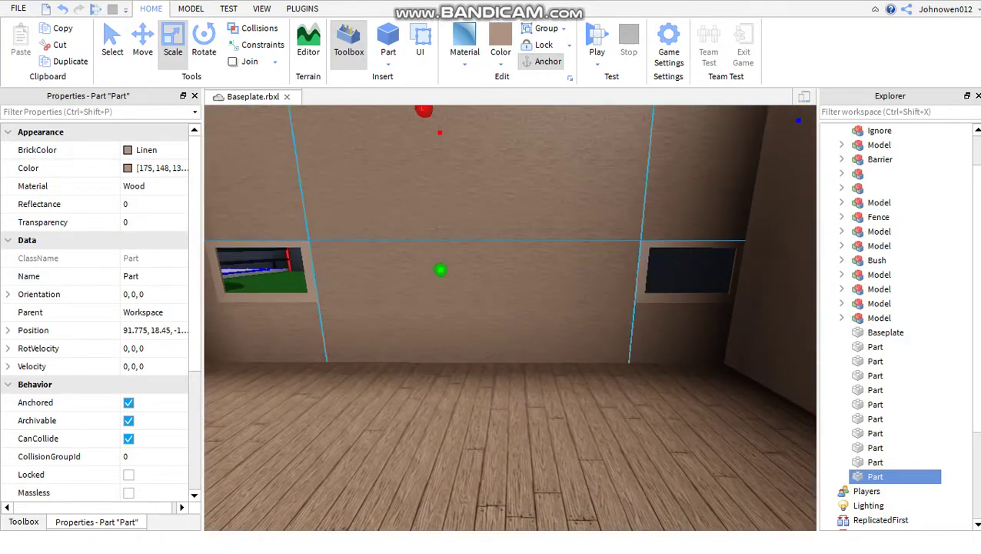
- Raise the bottom edge of the middle wall section to the top of the window frames, opening the wall between both windows
{"action": "left_click", "coordinate": [875, 448]}
{"action": "left_click", "coordinate": [875, 433]}
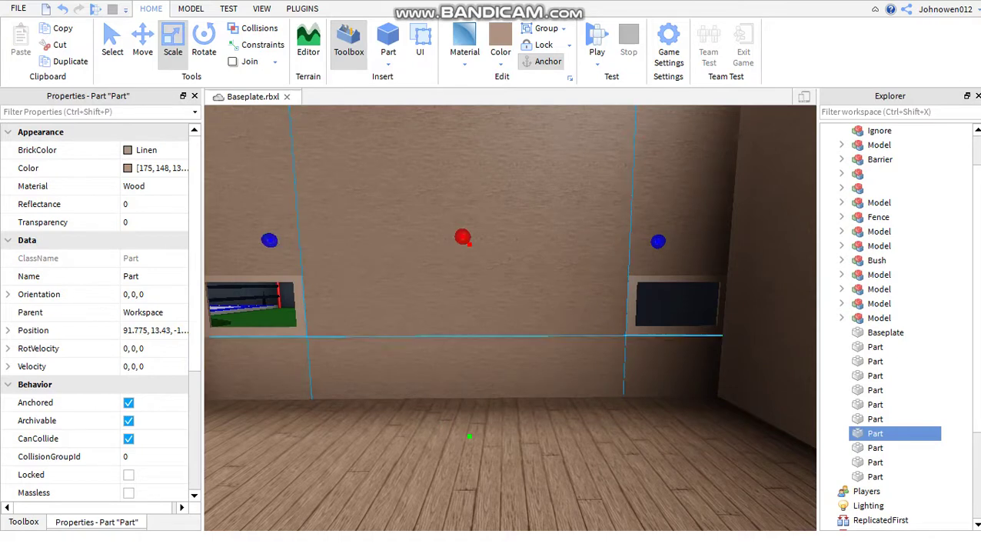
{"action": "left_click_drag", "start_coordinate": [469, 437], "coordinate": [467, 300]}
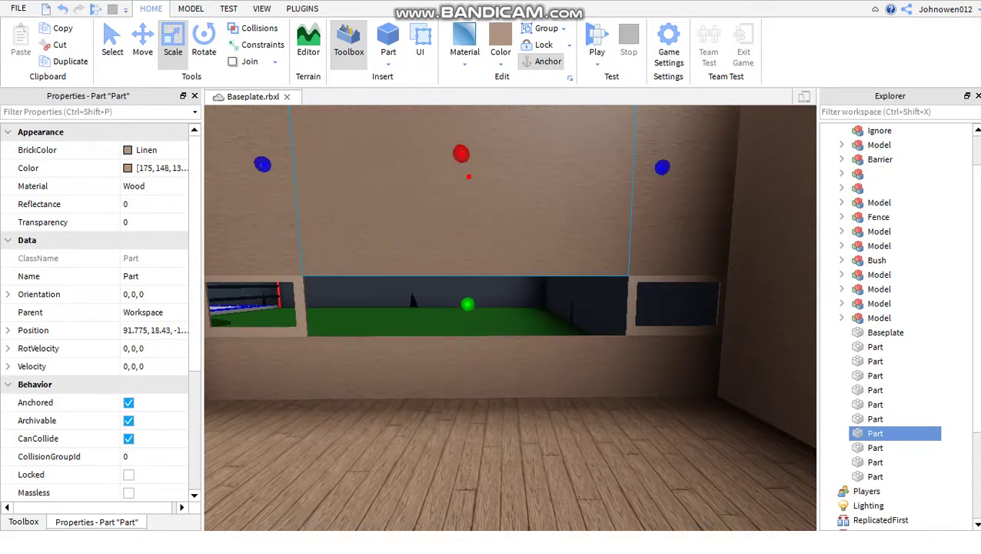
- Duplicate the lower side wall part, narrow the copy beside the front window and raise its top to the upper wall
{"action": "key", "text": "ctrl+d"}
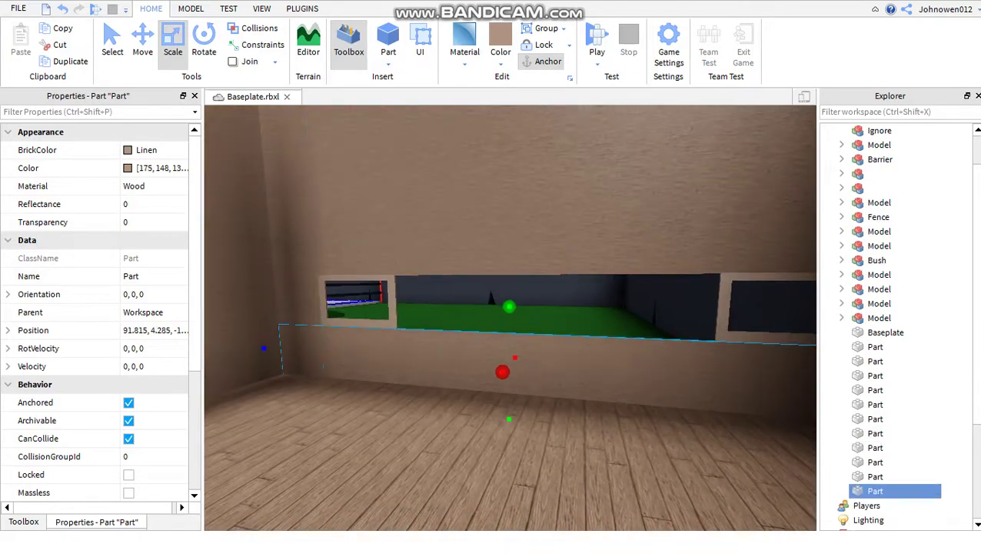
{"action": "key", "text": "a"}
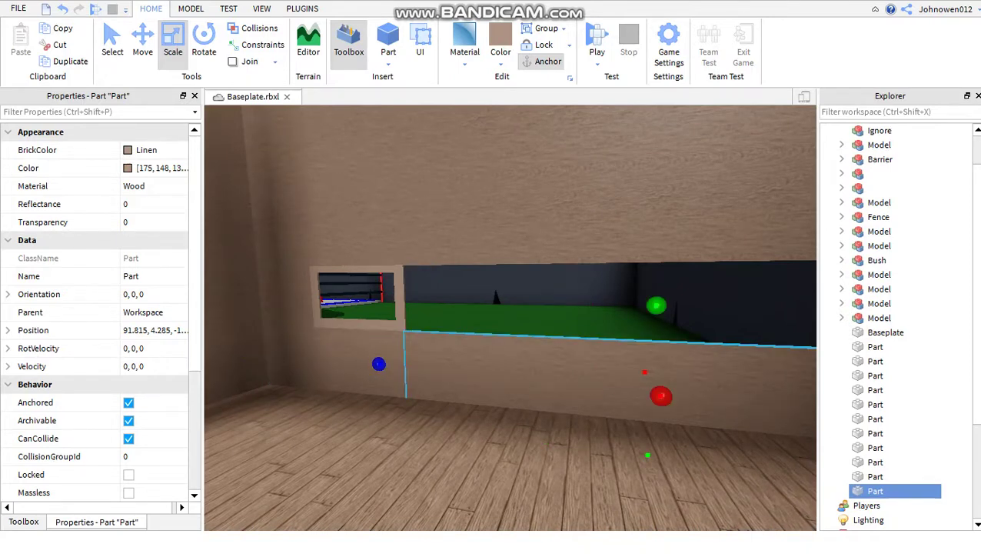
{"action": "key", "text": "s"}
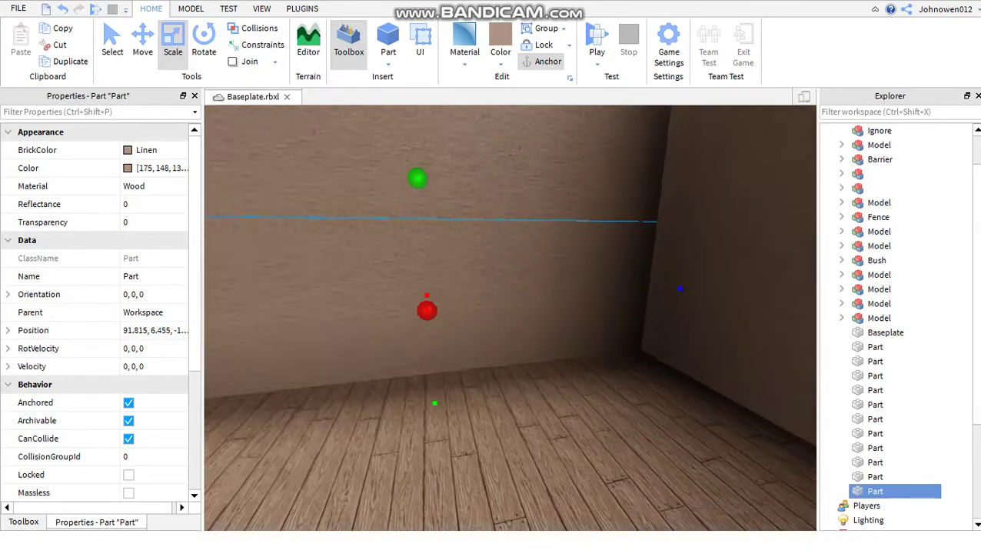
{"action": "left_click", "coordinate": [875, 360]}
{"action": "left_click", "coordinate": [875, 491]}
{"action": "key", "text": "s"}
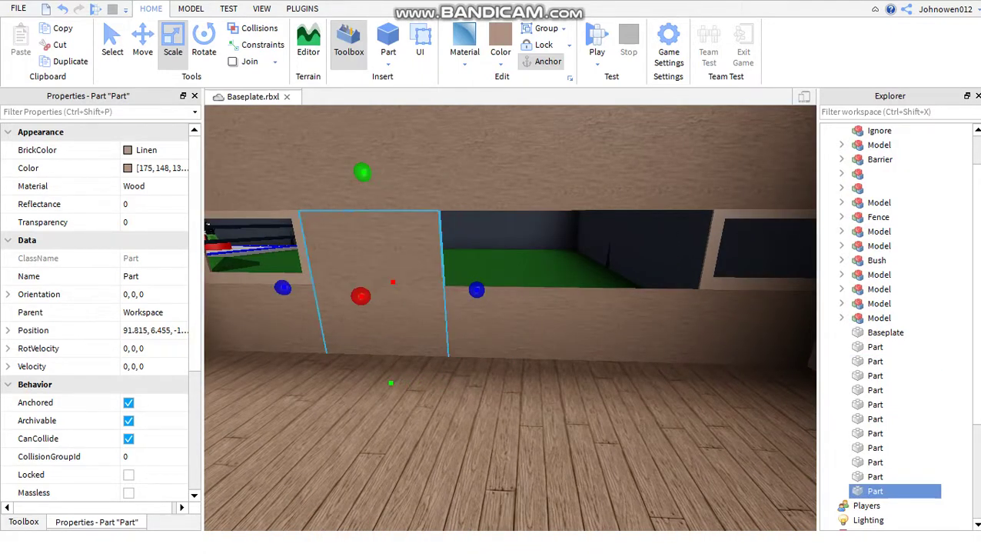
- Duplicate the front window model and place the copy in the opening against the far side of the new wall section
{"action": "left_click", "coordinate": [879, 303]}
{"action": "key", "text": "ctrl+2"}
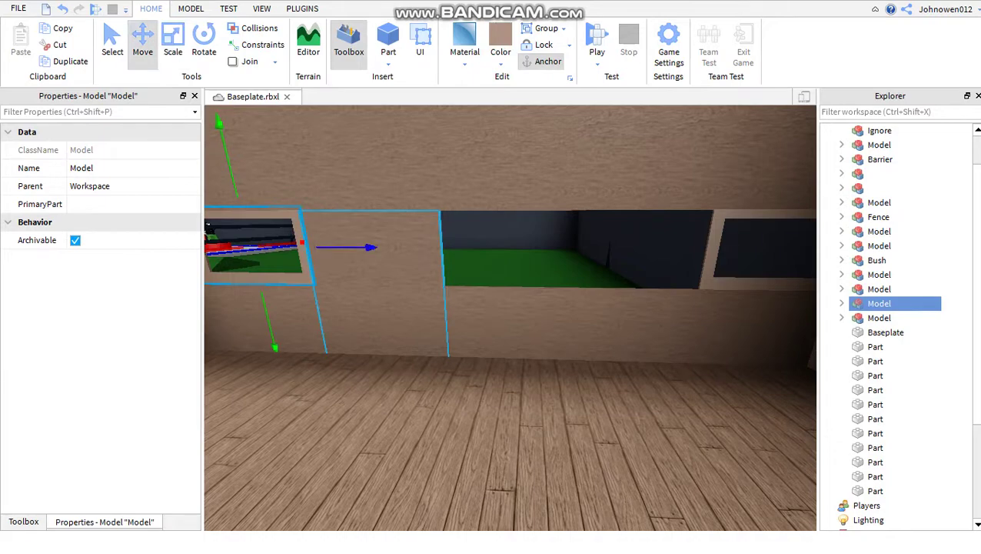
{"action": "key", "text": "ctrl+d"}
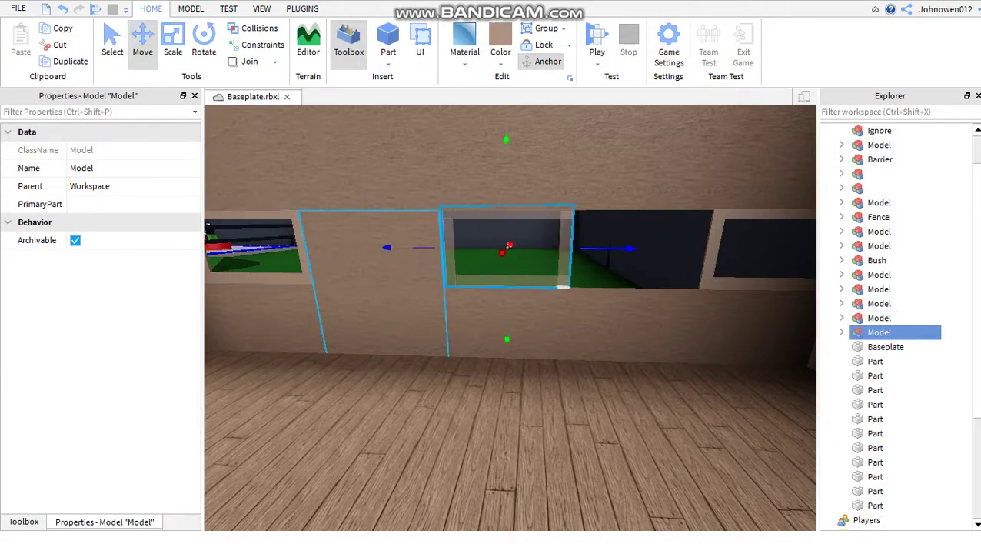
- Duplicate the full-height wall section beside the middle window and place the copy in the remaining gap before the far window
{"action": "left_click", "coordinate": [370, 308]}
{"action": "key", "text": "ctrl+3"}
{"action": "key", "text": "ctrl+d"}
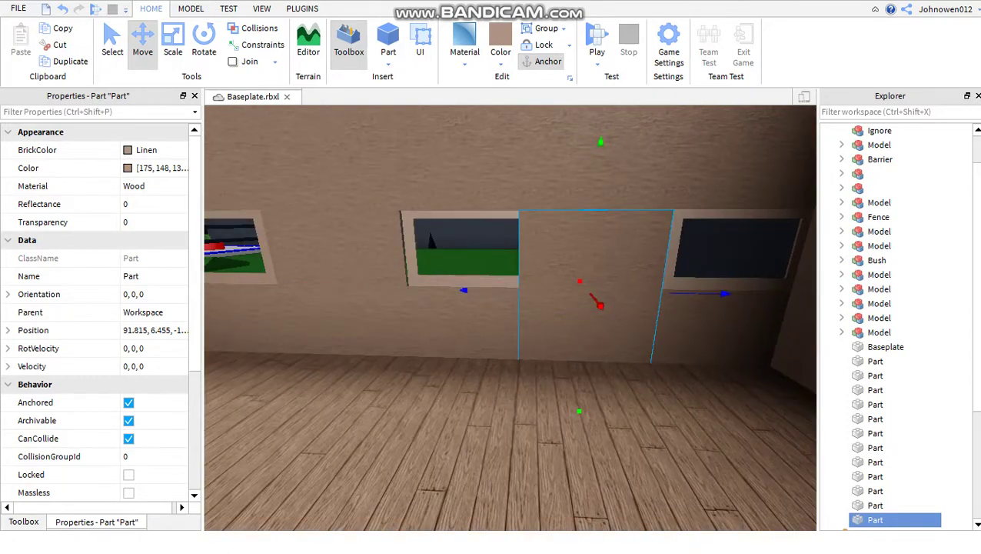
- Shift the middle window model slightly along the wall so its frame sits evenly between the two neighbouring wall sections
{"action": "left_click", "coordinate": [467, 246]}
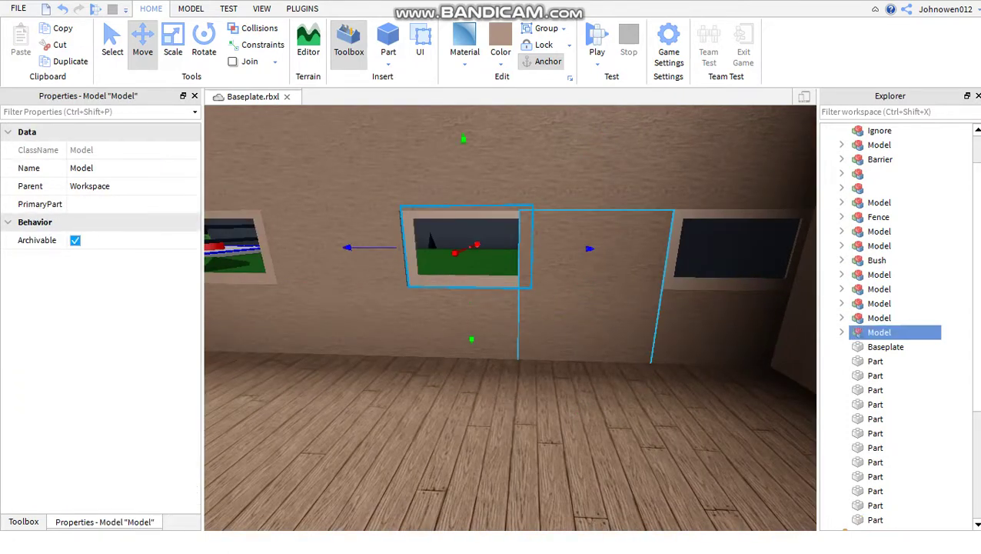
{"action": "left_click_drag", "start_coordinate": [466, 246], "coordinate": [465, 246]}
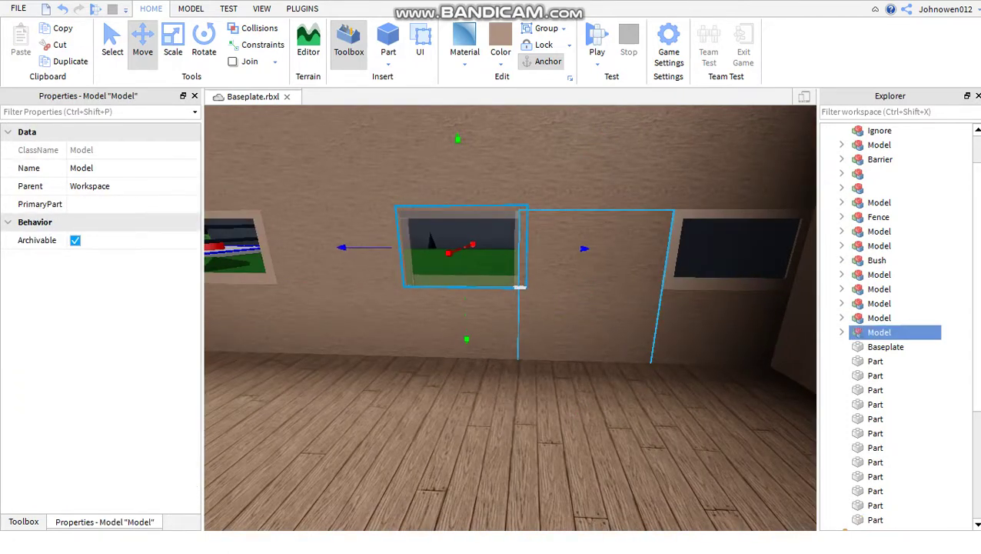
{"action": "left_click", "coordinate": [338, 308]}
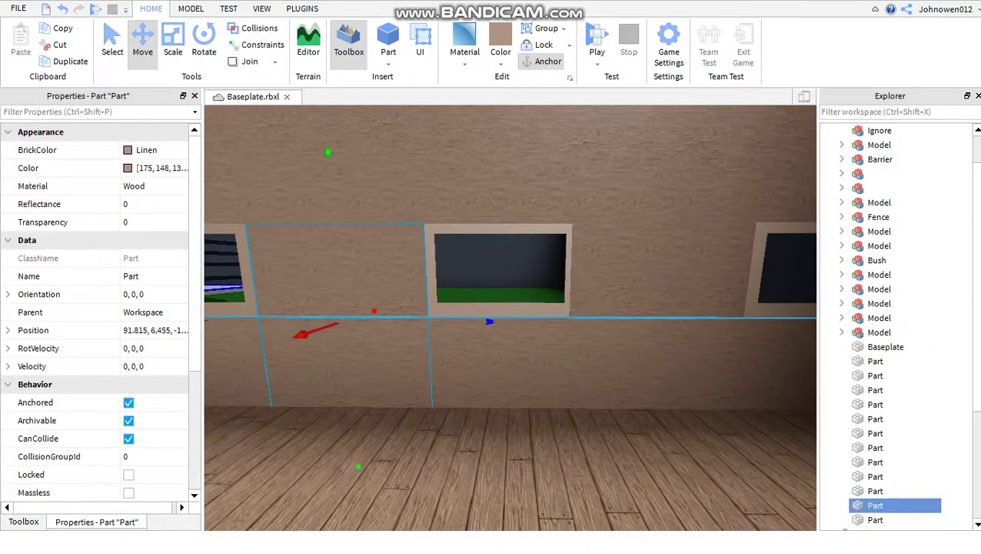
{"action": "key", "text": "ctrl+3"}
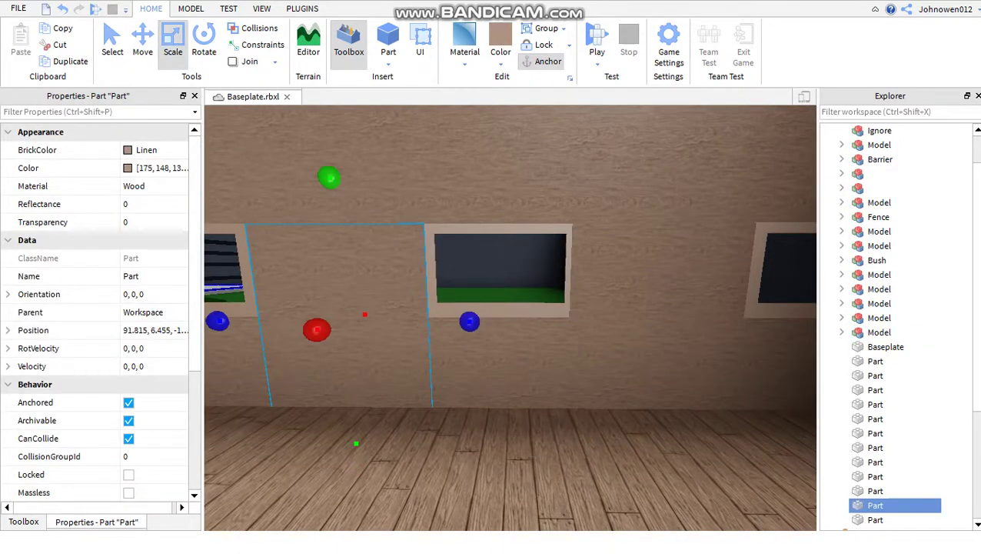
{"action": "left_click", "coordinate": [500, 270]}
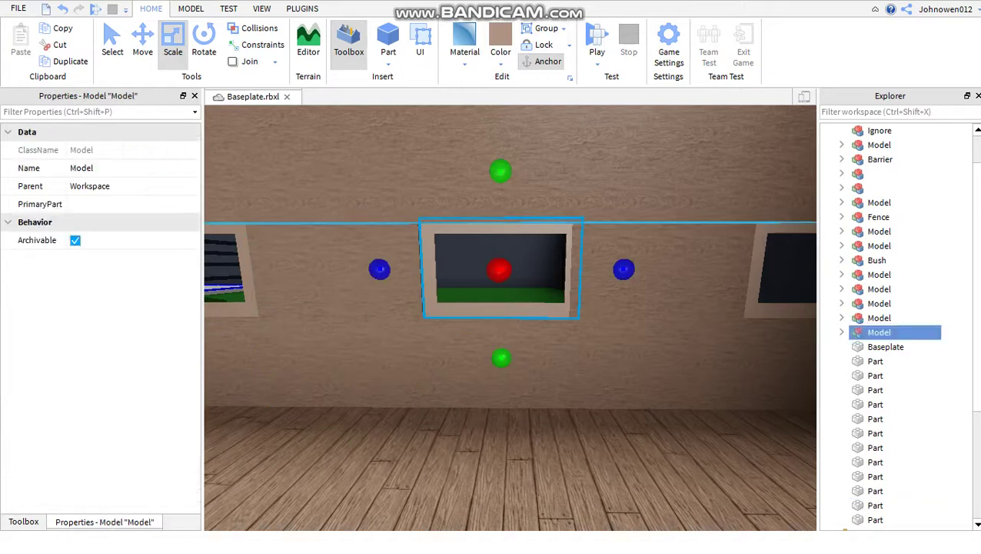
{"action": "key", "text": "ctrl+2"}
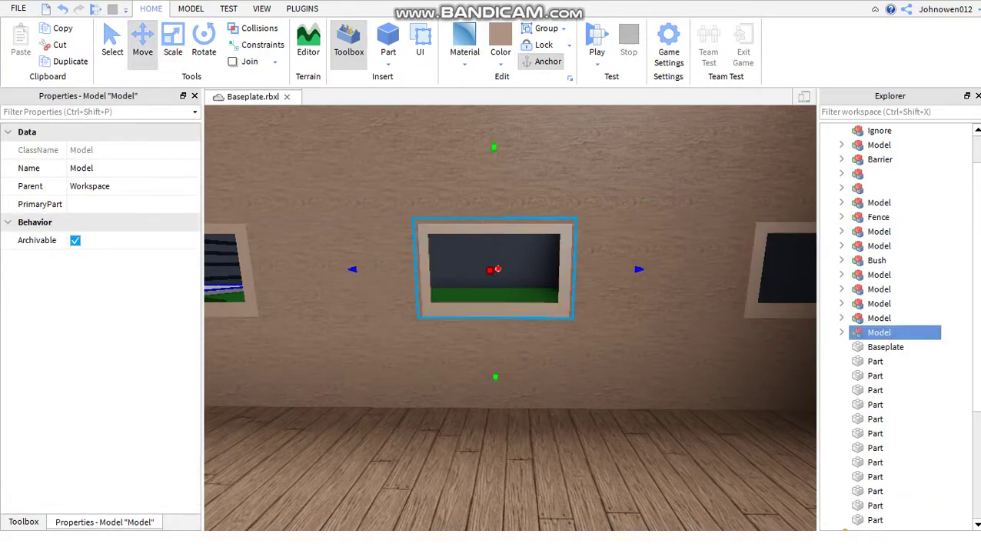
{"action": "scroll", "coordinate": [548, 361], "scroll_direction": "down", "scroll_amount": 5}
{"action": "right_click", "coordinate": [548, 362]}
{"action": "right_click_drag", "start_coordinate": [549, 361], "coordinate": [308, 362]}
{"action": "key", "text": "Escape"}
{"action": "key", "text": "ctrl+1"}
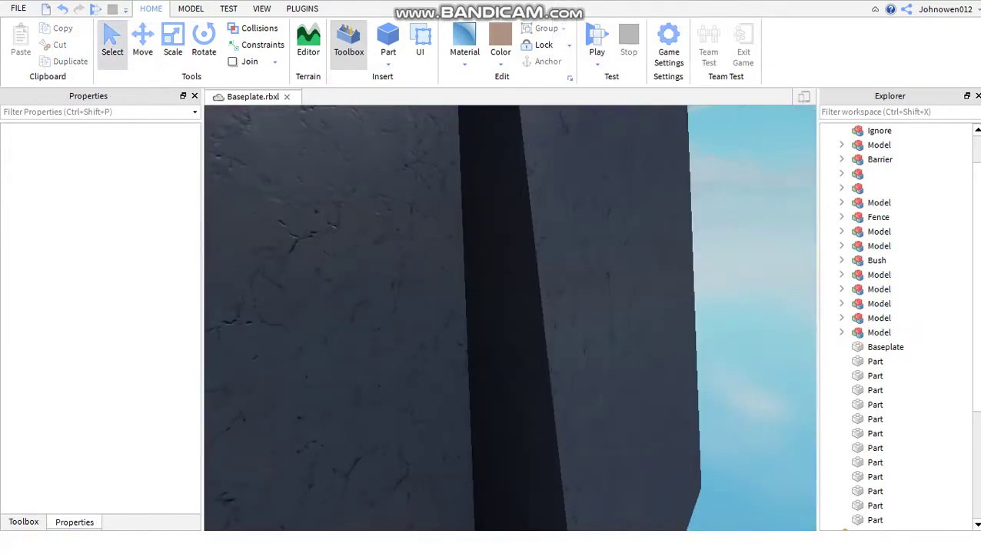